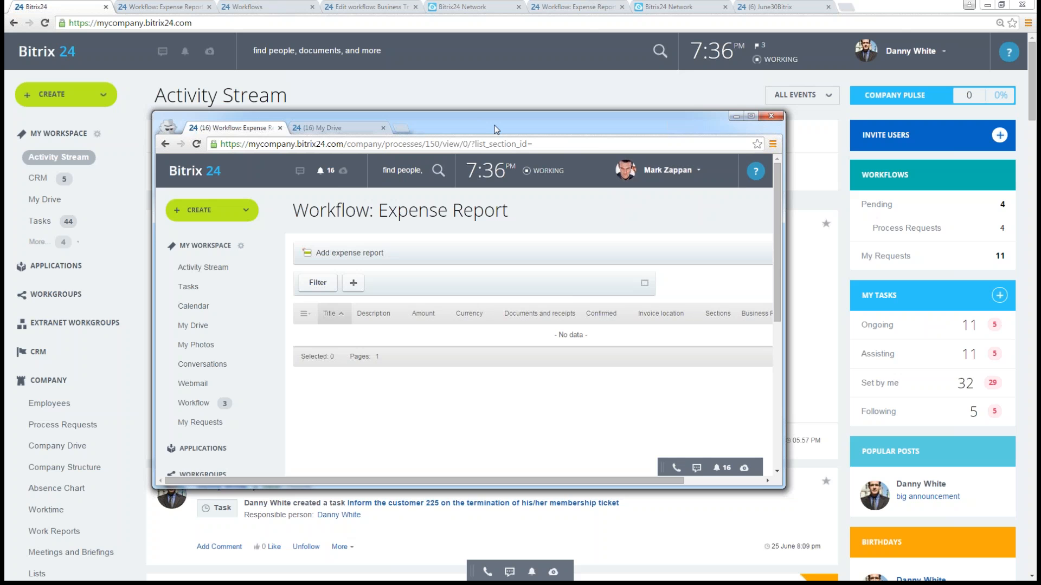
- Reposition and enlarge the submitter's browser window and start a new Expense Report process from the Activity Stream
{"action": "left_click_drag", "start_coordinate": [495, 129], "coordinate": [401, 54]}
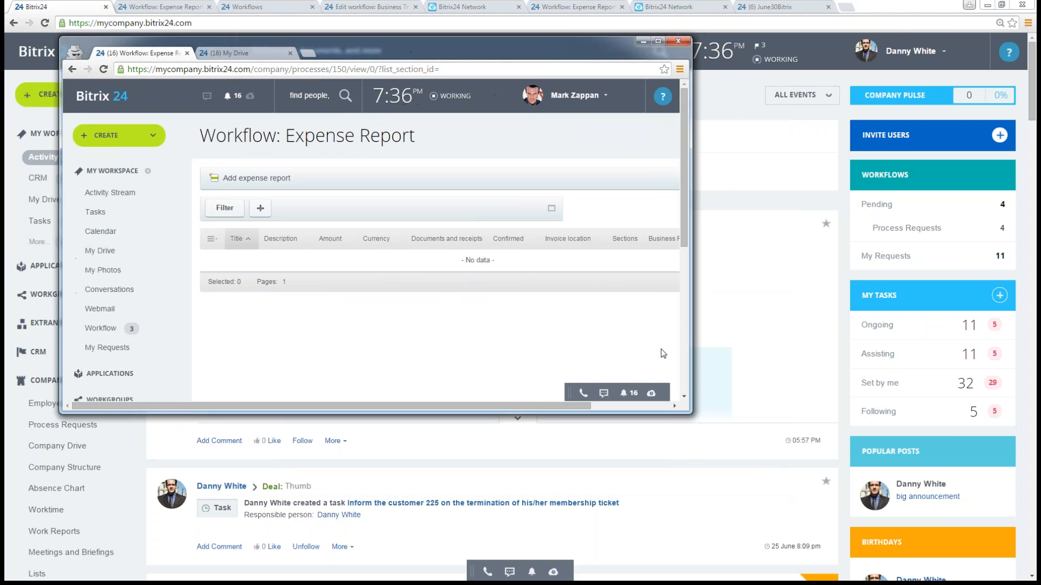
{"action": "left_click_drag", "start_coordinate": [689, 413], "coordinate": [898, 535]}
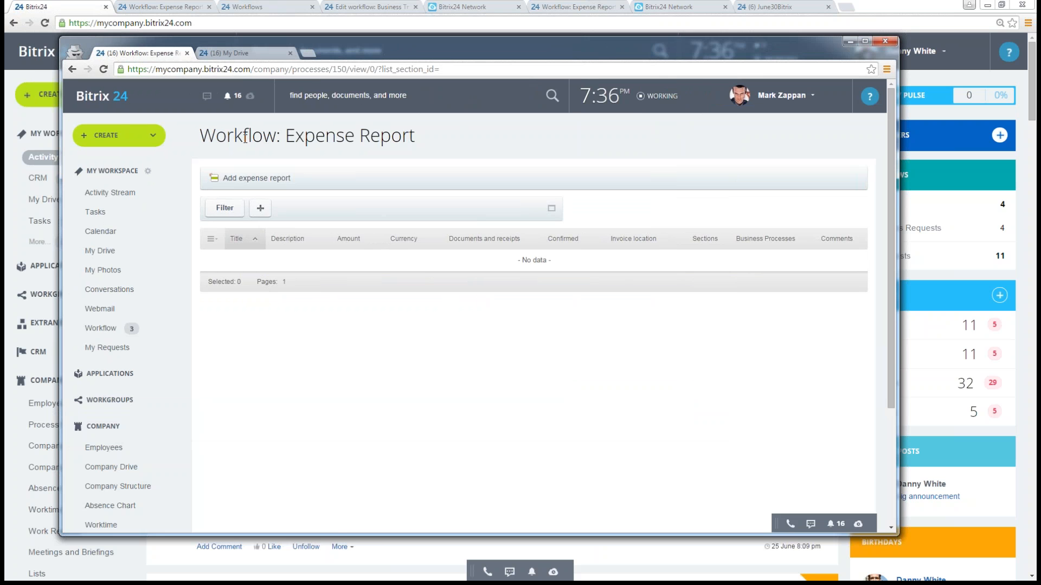
{"action": "left_click", "coordinate": [119, 98]}
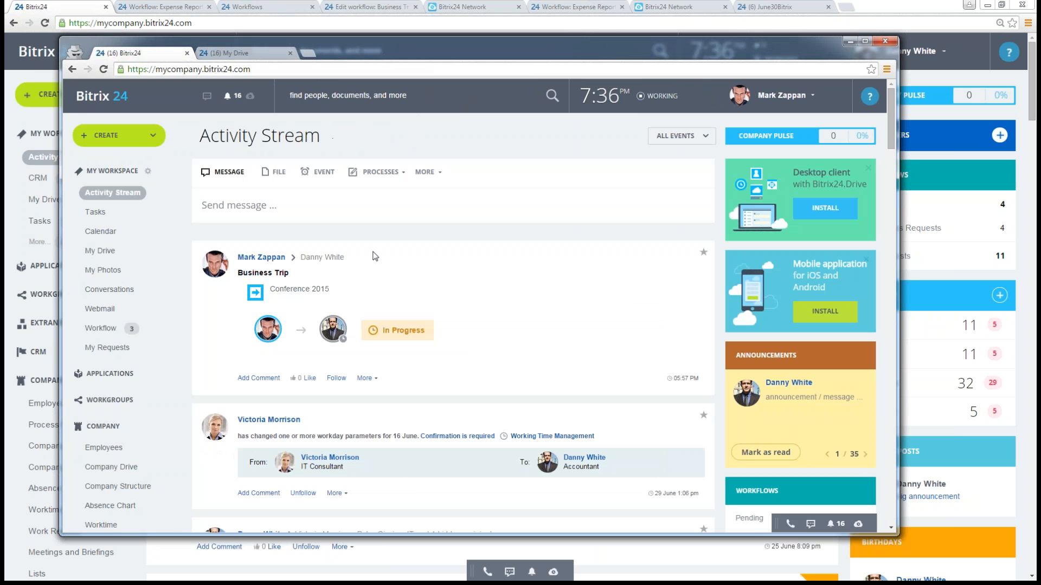
{"action": "left_click", "coordinate": [395, 172]}
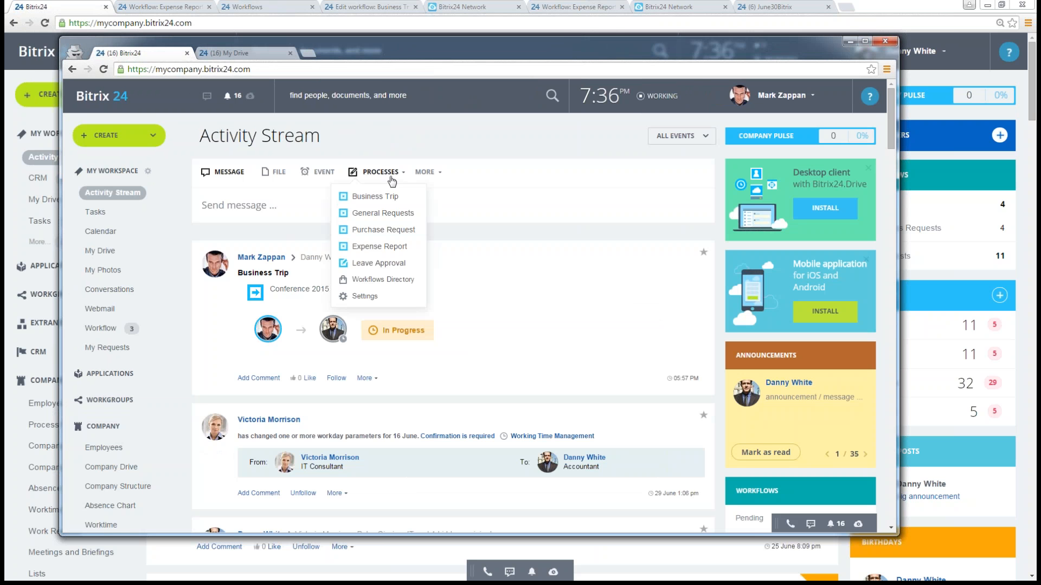
{"action": "left_click", "coordinate": [382, 247]}
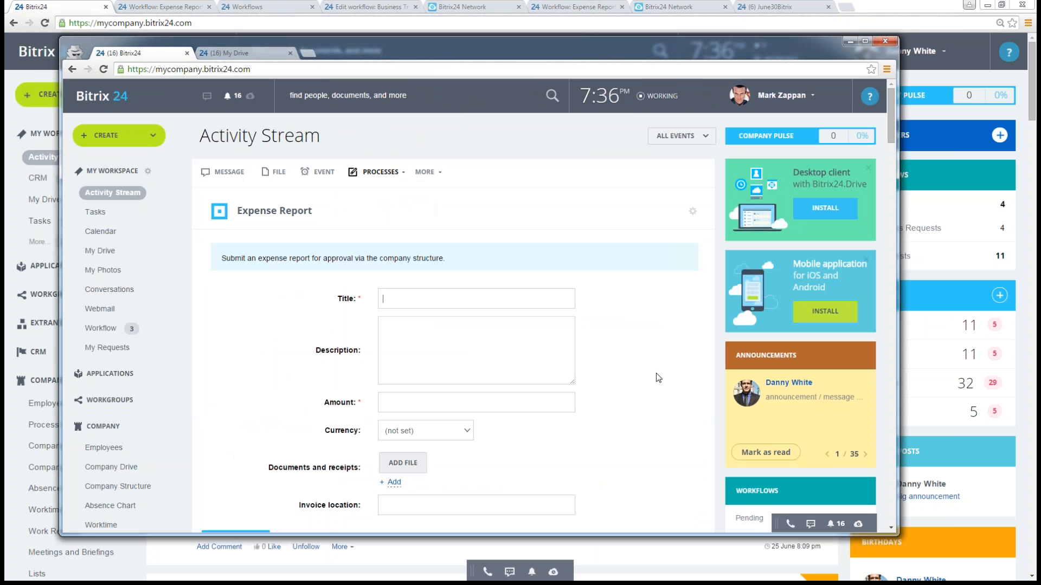
- Fill in the expense report with title Umbrellas, description "Umbrellas with our logo", amount 2500 and currency USD
{"action": "type", "text": "Um"}
{"action": "type", "text": "Lo"}
{"action": "type", "text": "las with our"}
{"action": "type", "text": " logo"}
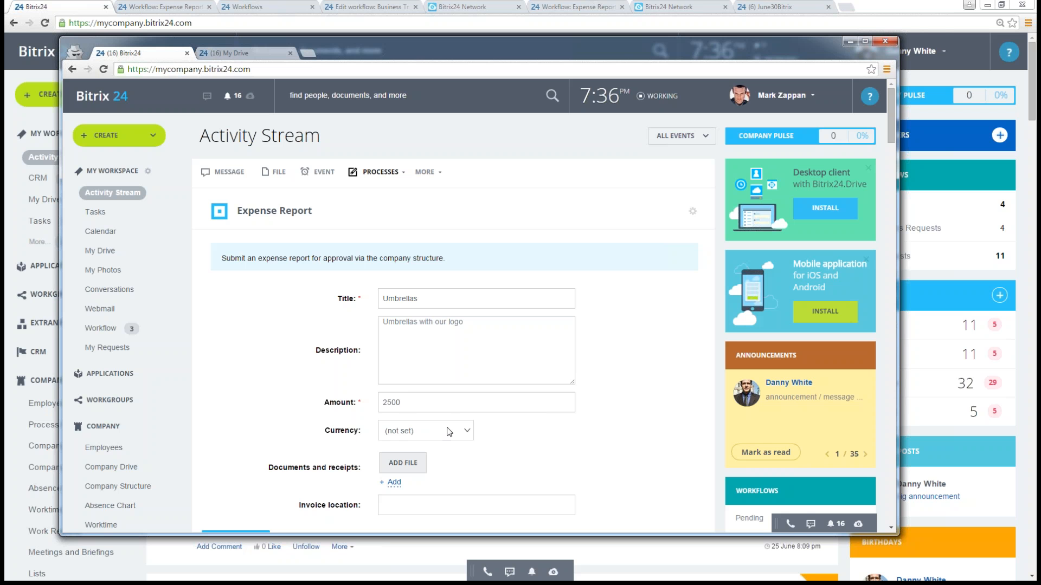
{"action": "left_click", "coordinate": [449, 432]}
{"action": "left_click", "coordinate": [427, 455]}
- Attach BlogBPhrVideo from the Documents library as the expense report's supporting document
{"action": "scroll", "coordinate": [580, 435], "scroll_direction": "down", "scroll_amount": 1}
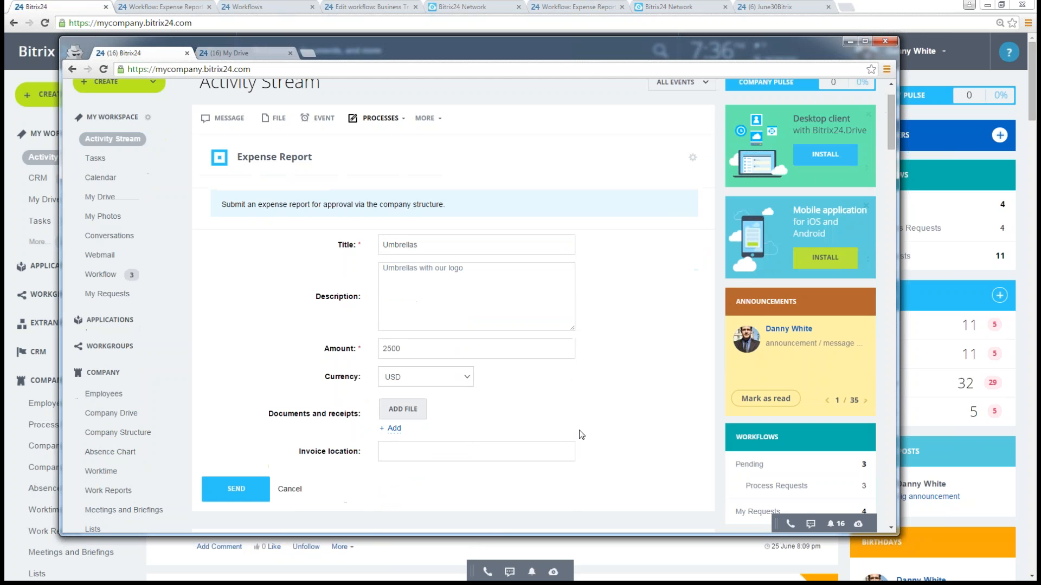
{"action": "left_click", "coordinate": [402, 410]}
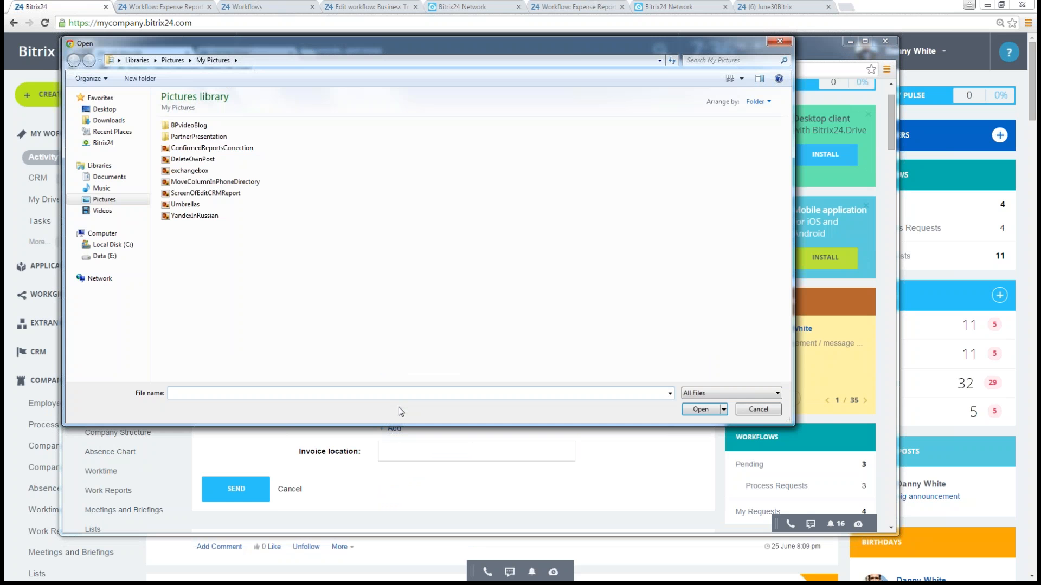
{"action": "left_click", "coordinate": [106, 177]}
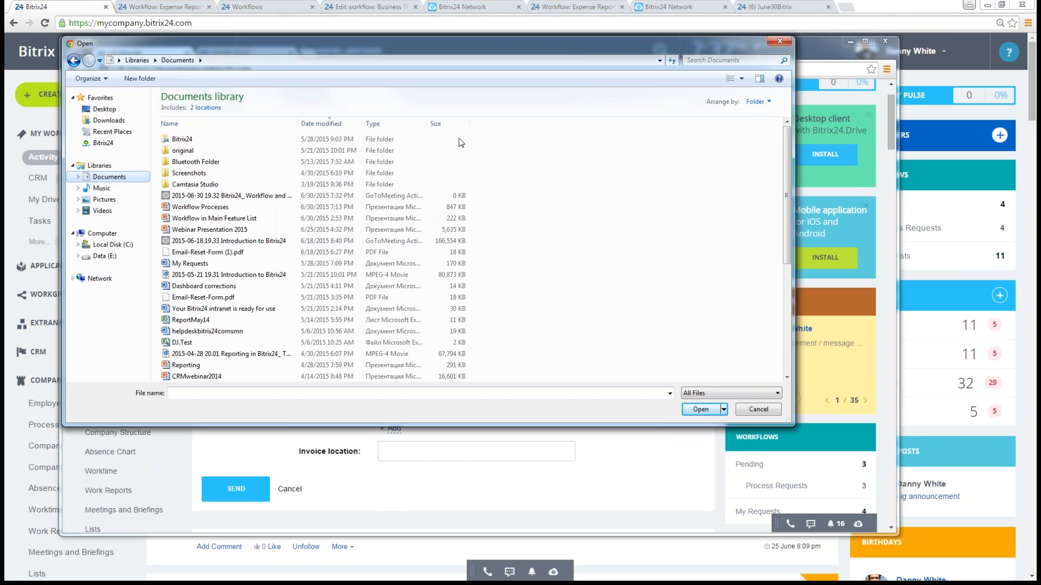
{"action": "left_click", "coordinate": [343, 125]}
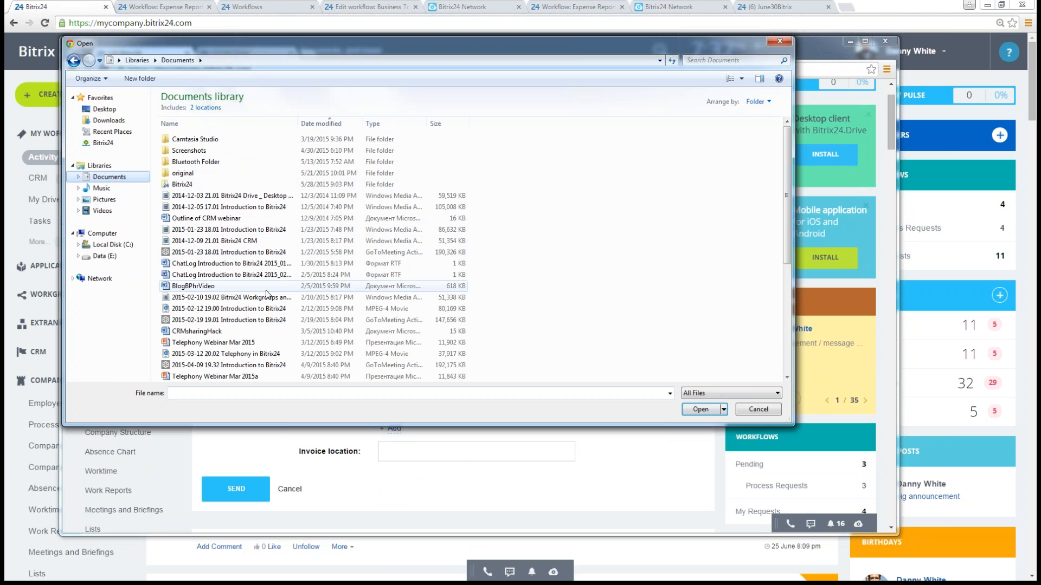
{"action": "double_click", "coordinate": [307, 285]}
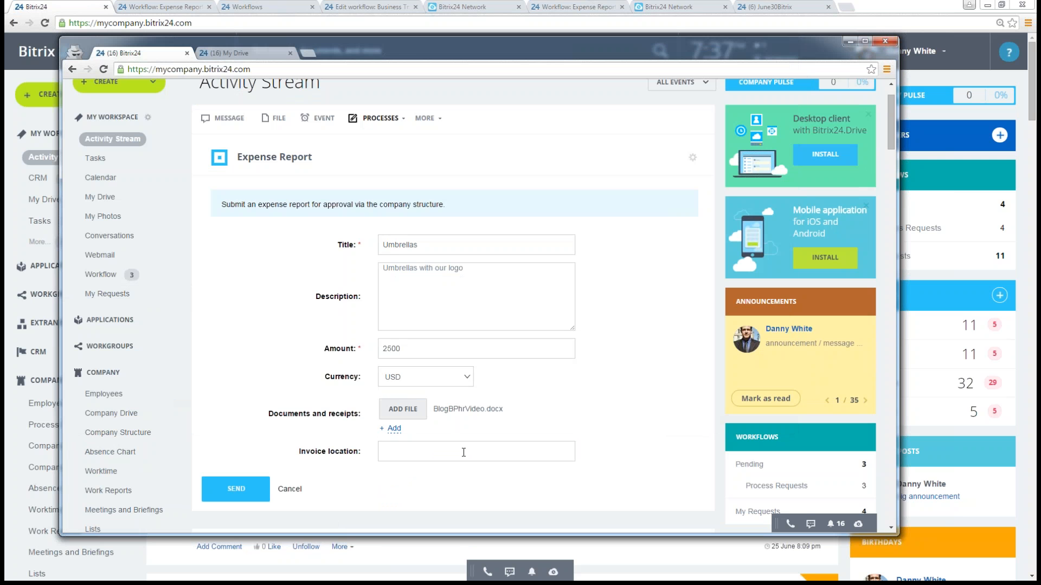
- Leave the invoice location empty and send the Umbrellas expense report for approval
{"action": "left_click", "coordinate": [427, 453]}
{"action": "left_click", "coordinate": [238, 496]}
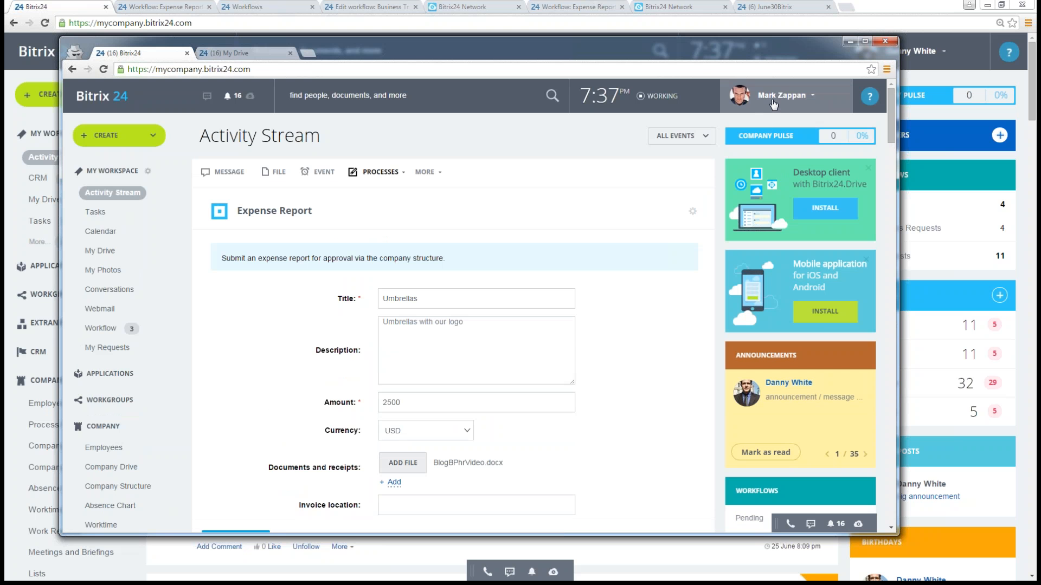
{"action": "scroll", "coordinate": [516, 305], "scroll_direction": "down", "scroll_amount": 2}
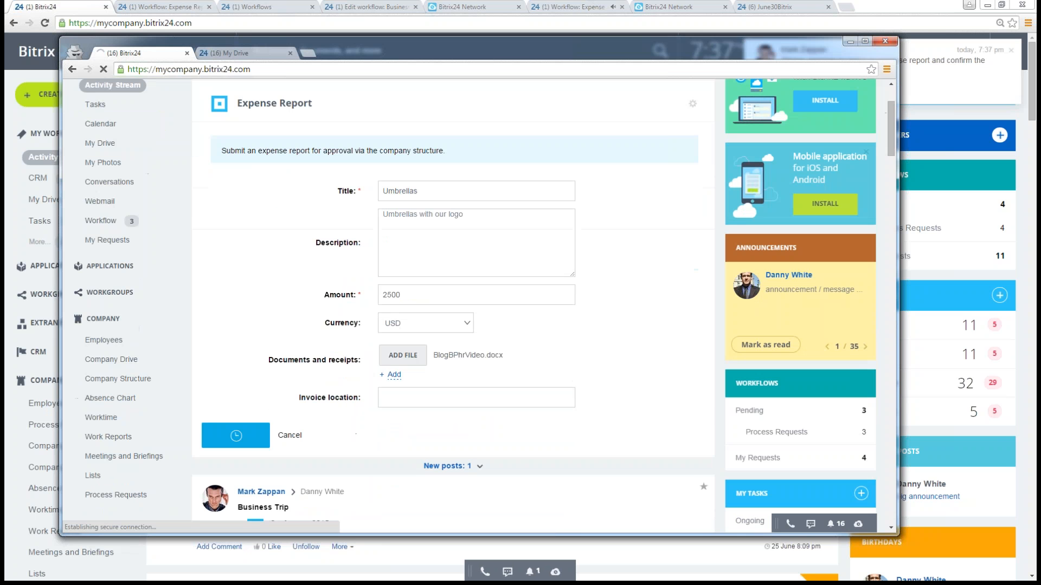
- Switch to the approver's browser window and read the notification about the Umbrellas expense report, closing the messenger when done
{"action": "left_click", "coordinate": [848, 42]}
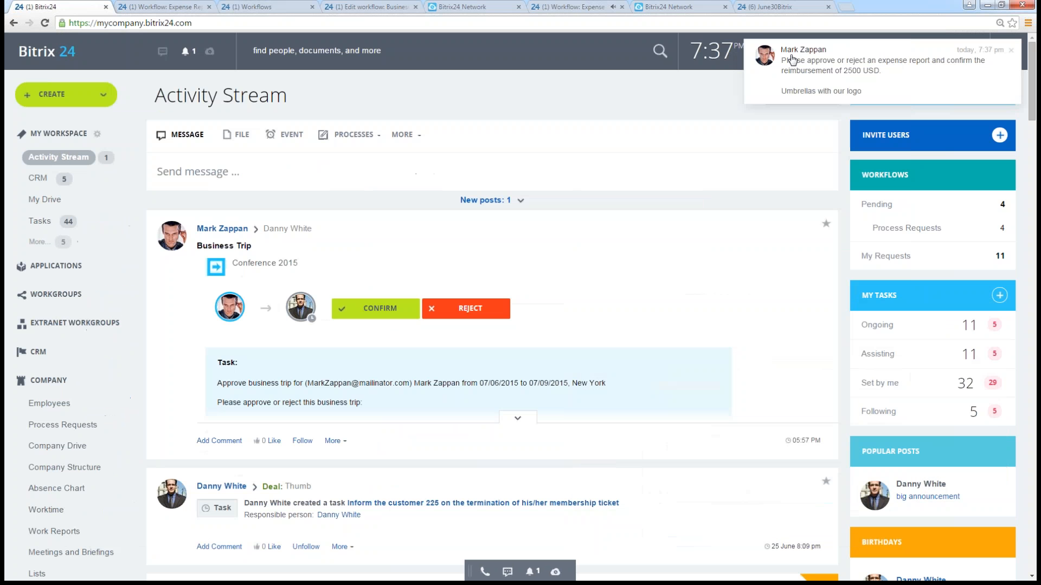
{"action": "left_click_drag", "start_coordinate": [843, 58], "coordinate": [905, 81]}
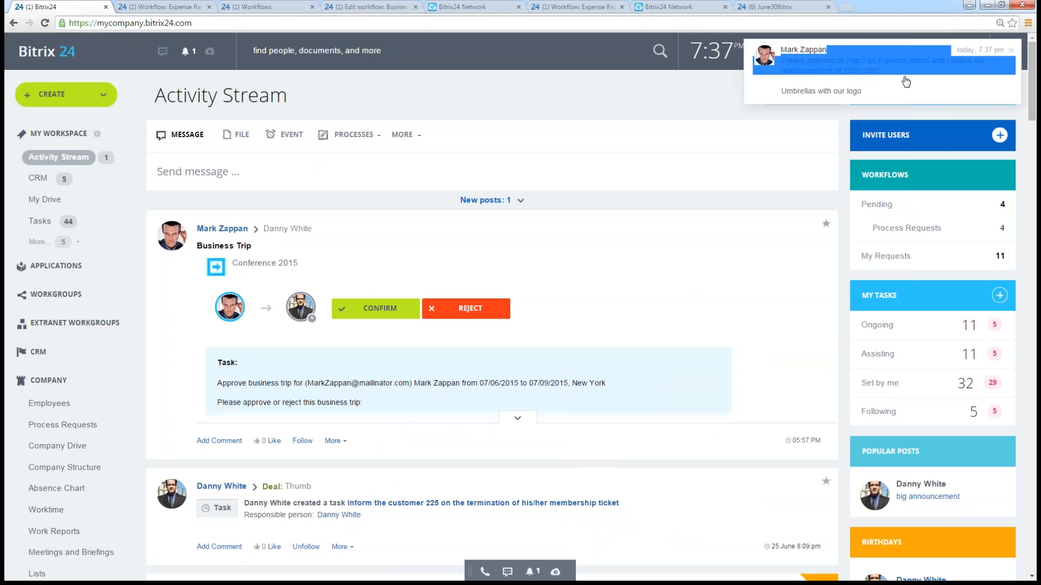
{"action": "left_click", "coordinate": [906, 81]}
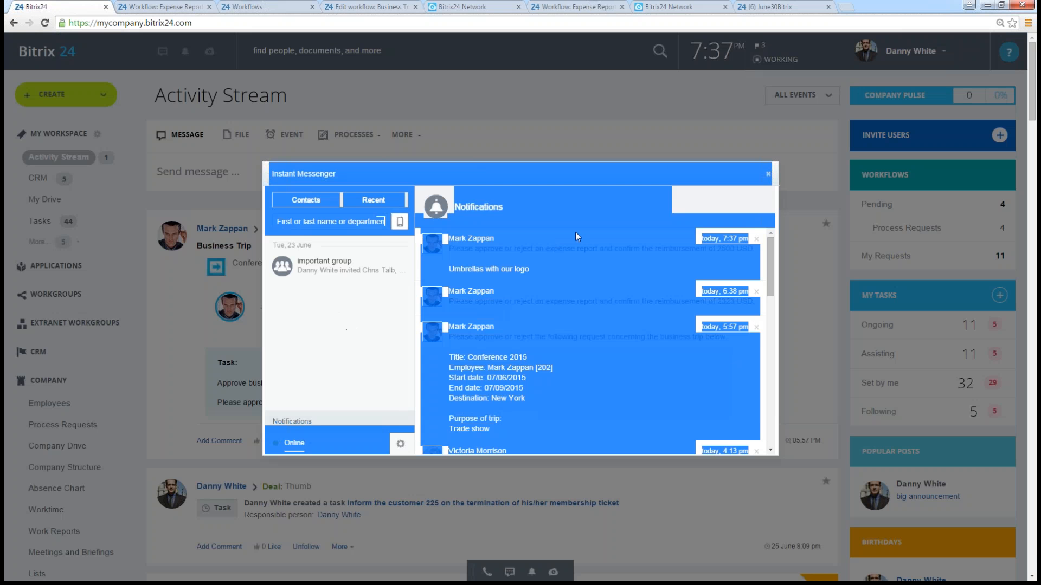
{"action": "left_click", "coordinate": [598, 225]}
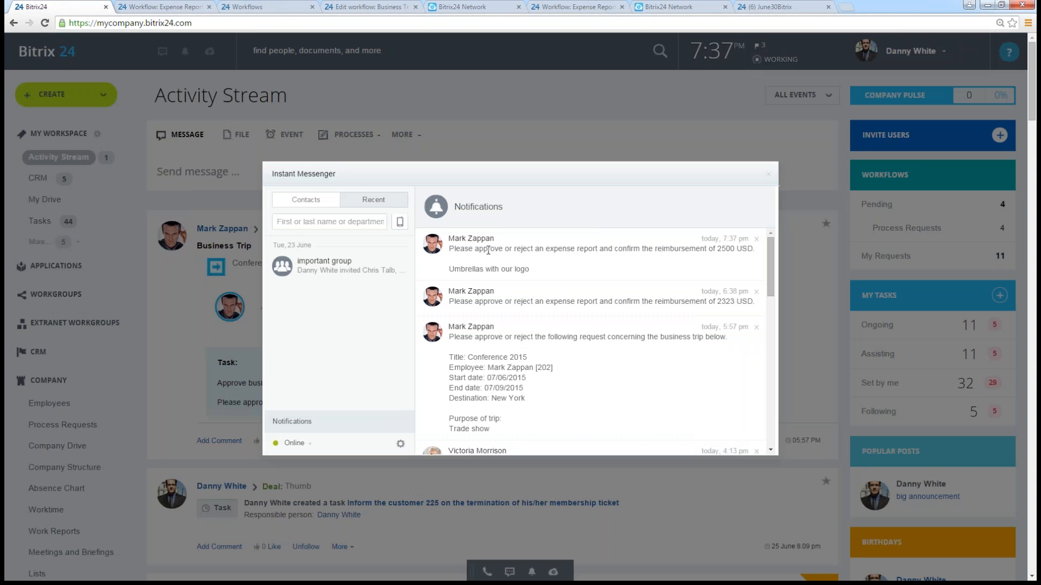
{"action": "left_click_drag", "start_coordinate": [488, 250], "coordinate": [607, 251]}
{"action": "left_click", "coordinate": [606, 262]}
{"action": "left_click", "coordinate": [768, 174]}
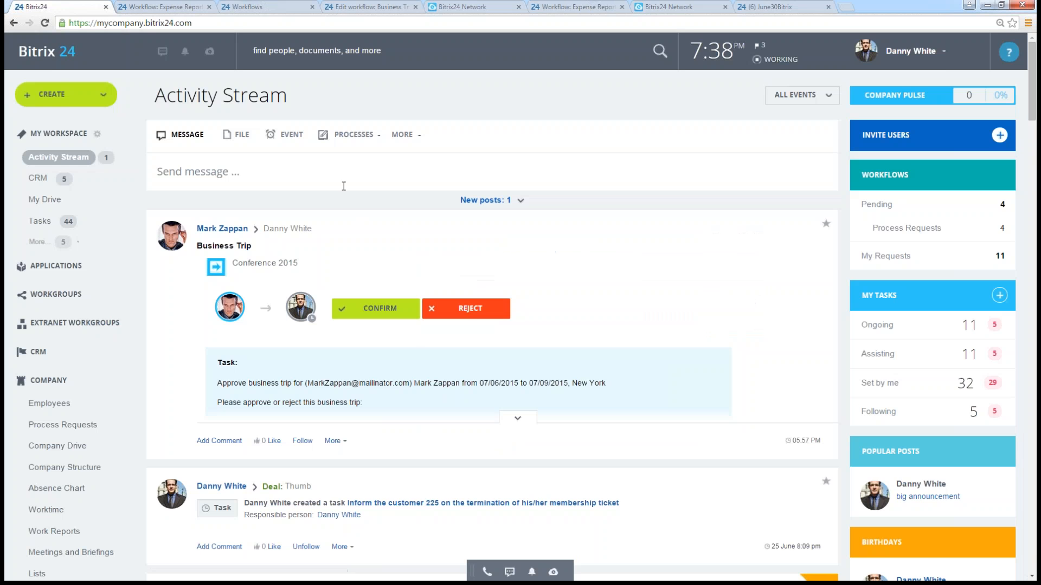
- Open the Company Structure chart and examine the supervisors in the IT department and at the top level
{"action": "scroll", "coordinate": [414, 224], "scroll_direction": "down", "scroll_amount": 2}
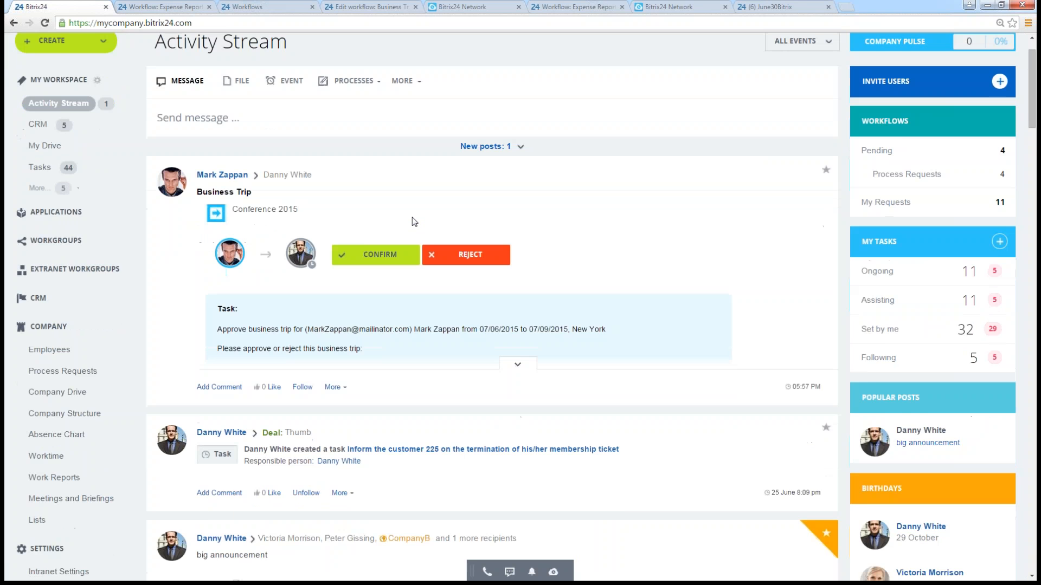
{"action": "scroll", "coordinate": [415, 224], "scroll_direction": "down", "scroll_amount": 4}
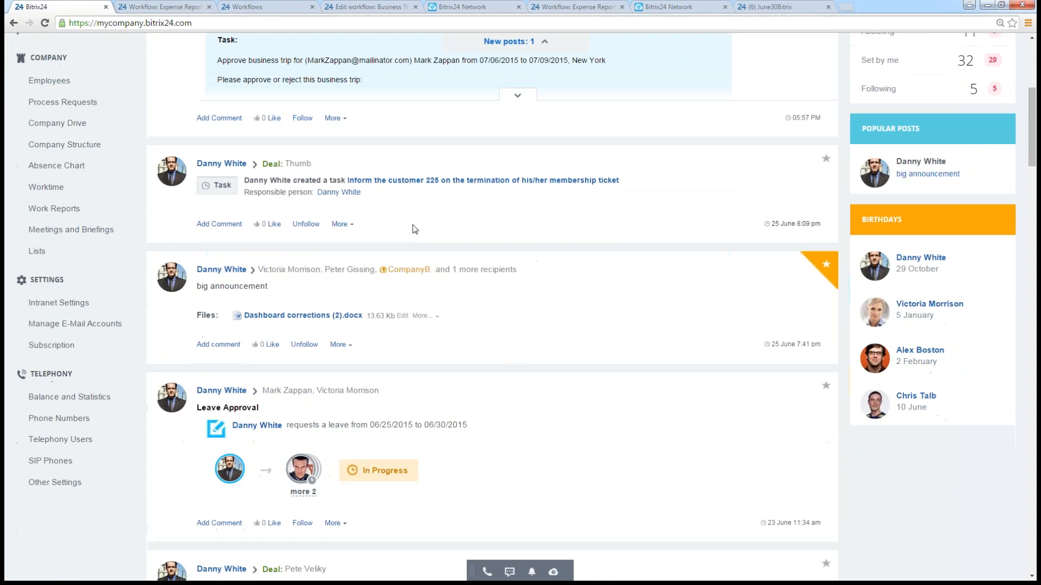
{"action": "scroll", "coordinate": [414, 229], "scroll_direction": "up", "scroll_amount": 1}
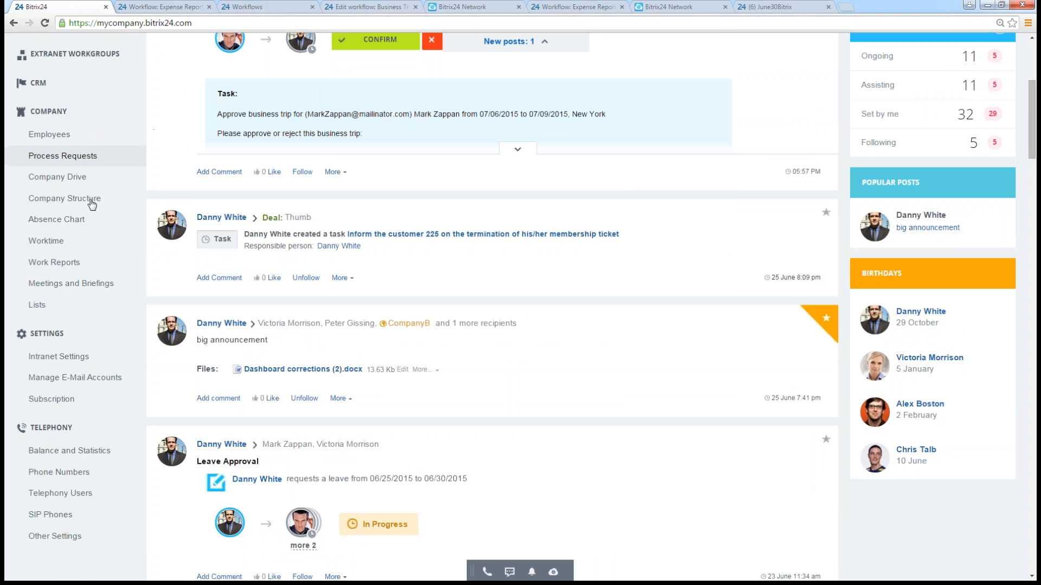
{"action": "left_click", "coordinate": [67, 200]}
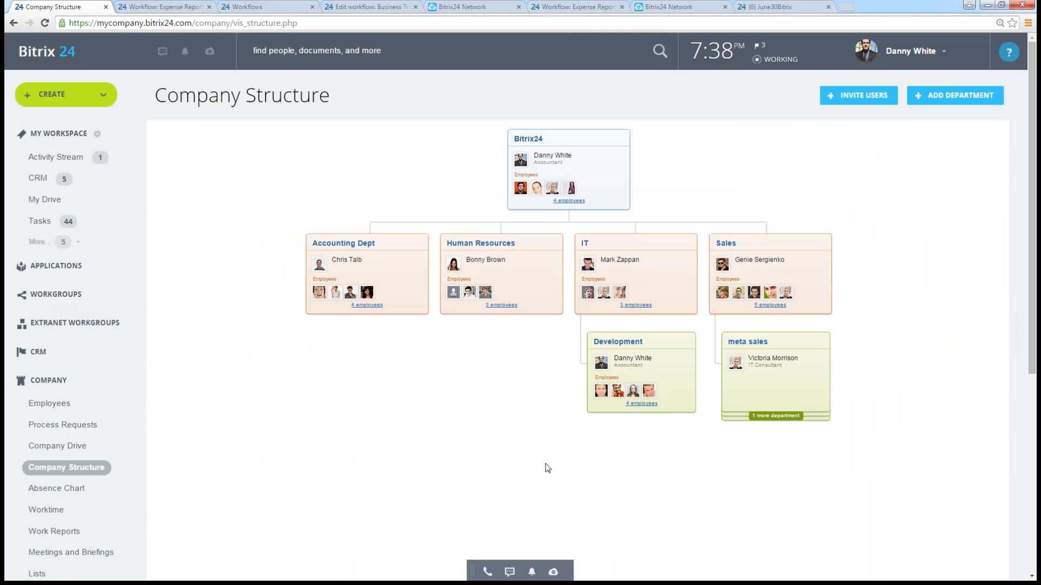
{"action": "mouse_move", "coordinate": [708, 284]}
{"action": "mouse_move", "coordinate": [630, 263]}
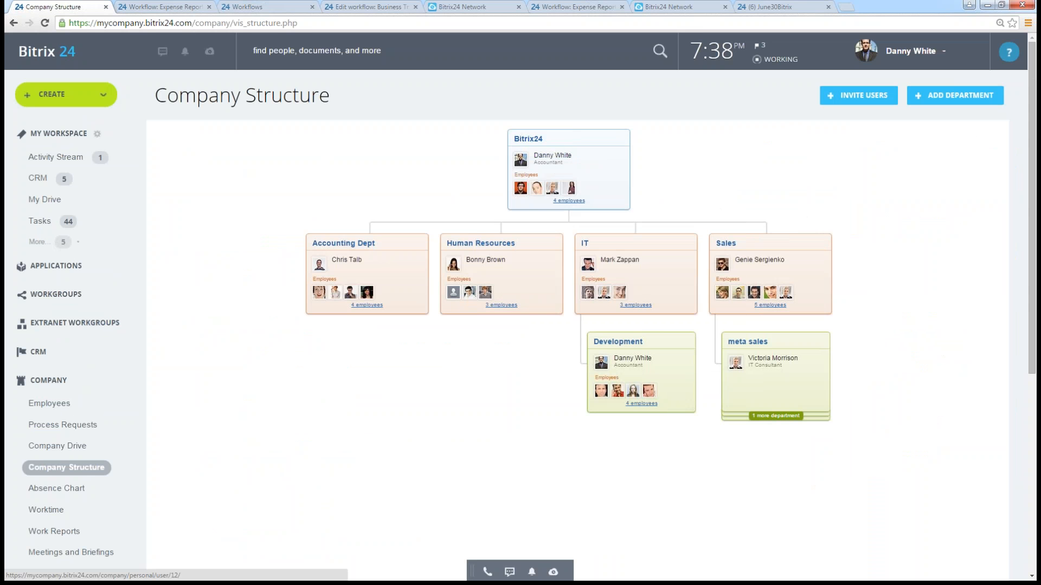
{"action": "mouse_move", "coordinate": [621, 293]}
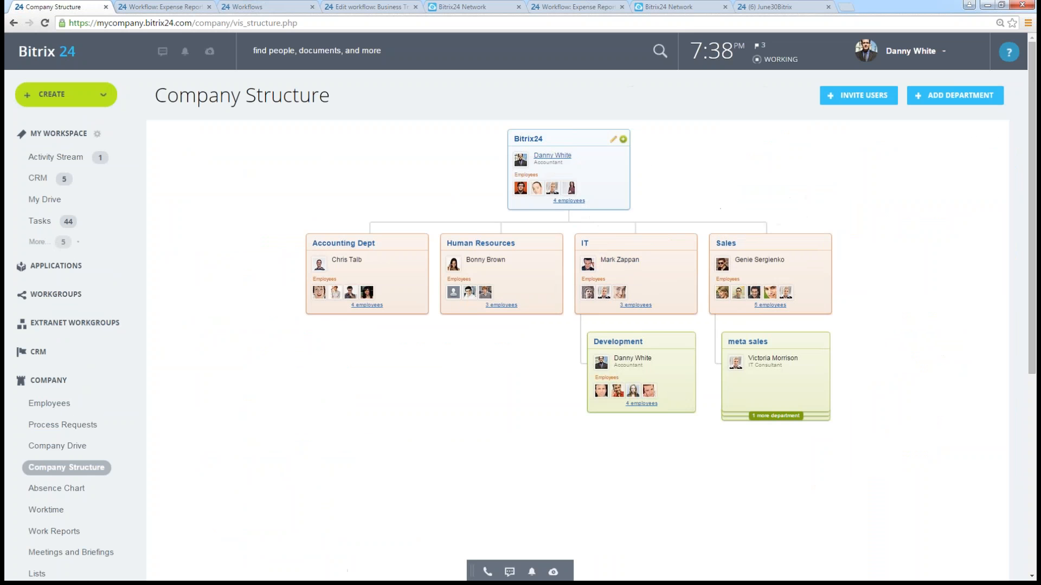
{"action": "mouse_move", "coordinate": [558, 159]}
- Check the Final approver parameter of the Expense Report workflow in the June30Bitrix portal against the head of the first portal's company structure
{"action": "left_click", "coordinate": [779, 8]}
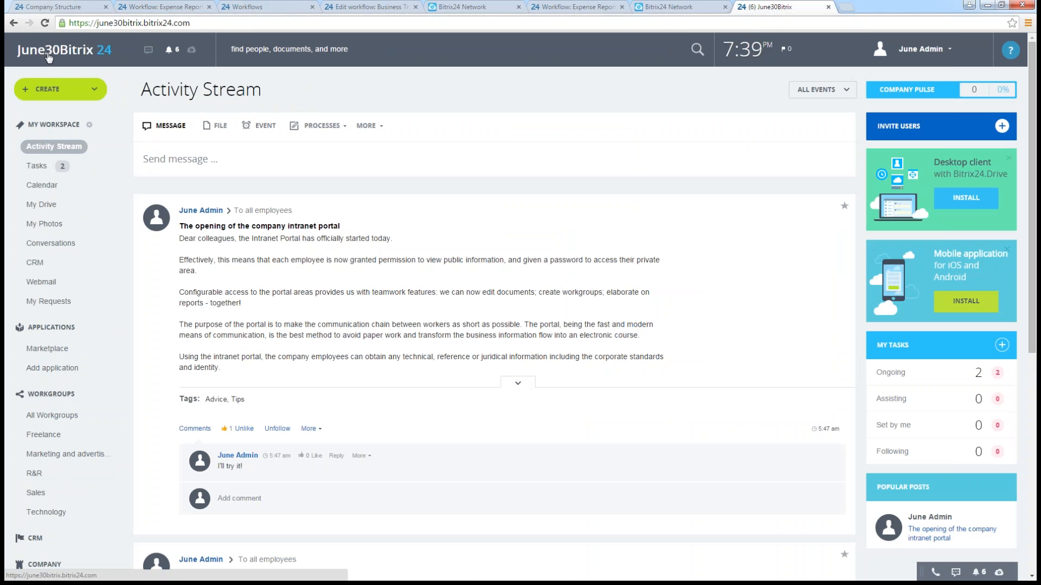
{"action": "left_click", "coordinate": [324, 126]}
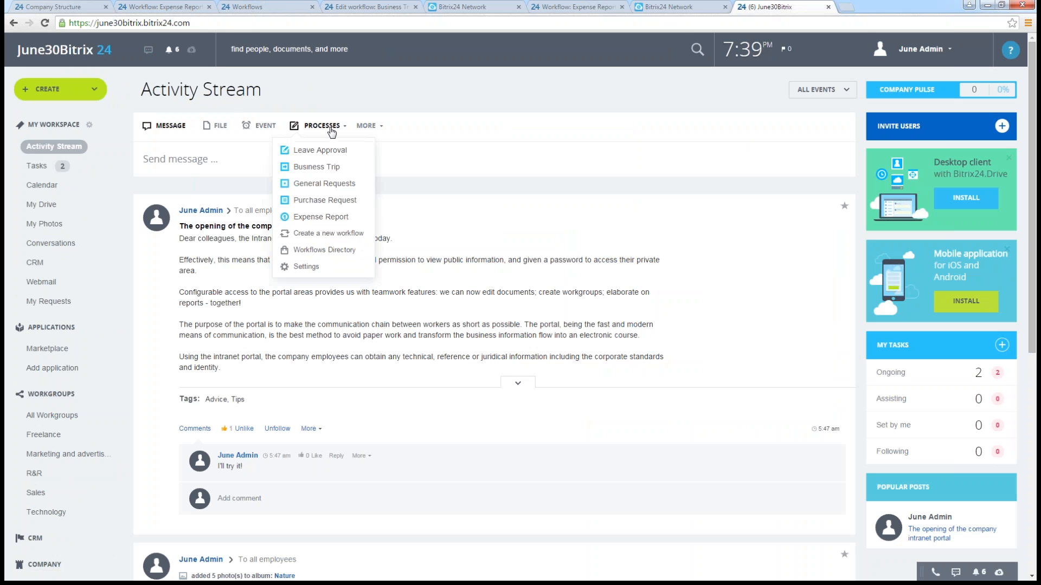
{"action": "left_click", "coordinate": [314, 217]}
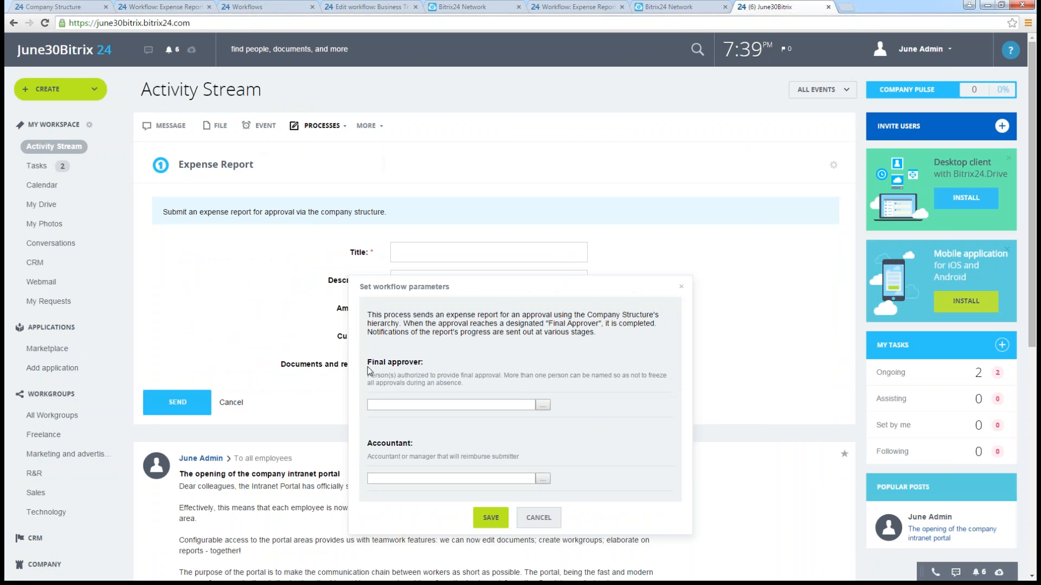
{"action": "left_click_drag", "start_coordinate": [367, 363], "coordinate": [469, 368]}
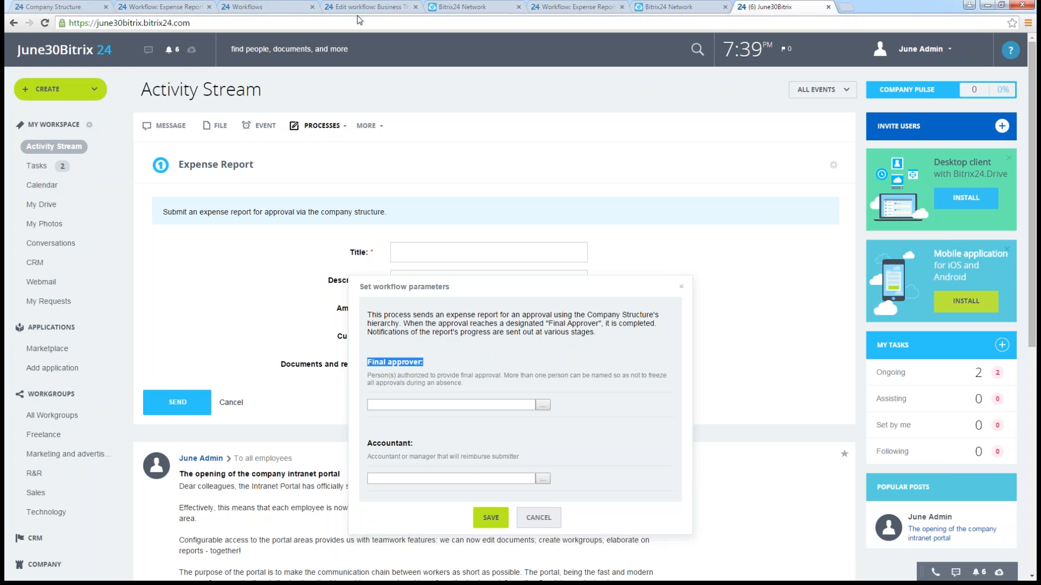
{"action": "left_click", "coordinate": [70, 9]}
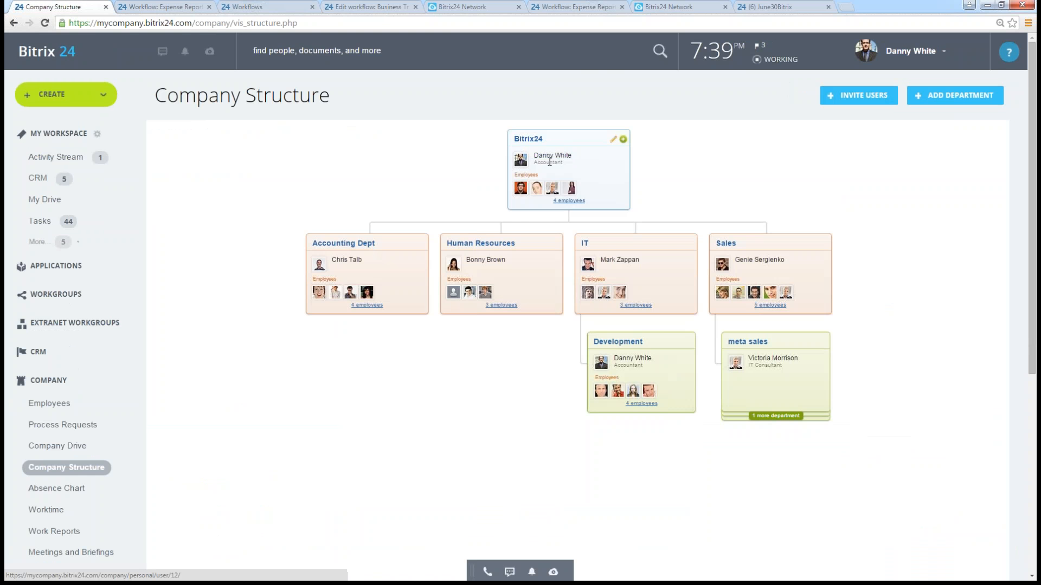
{"action": "mouse_move", "coordinate": [553, 157]}
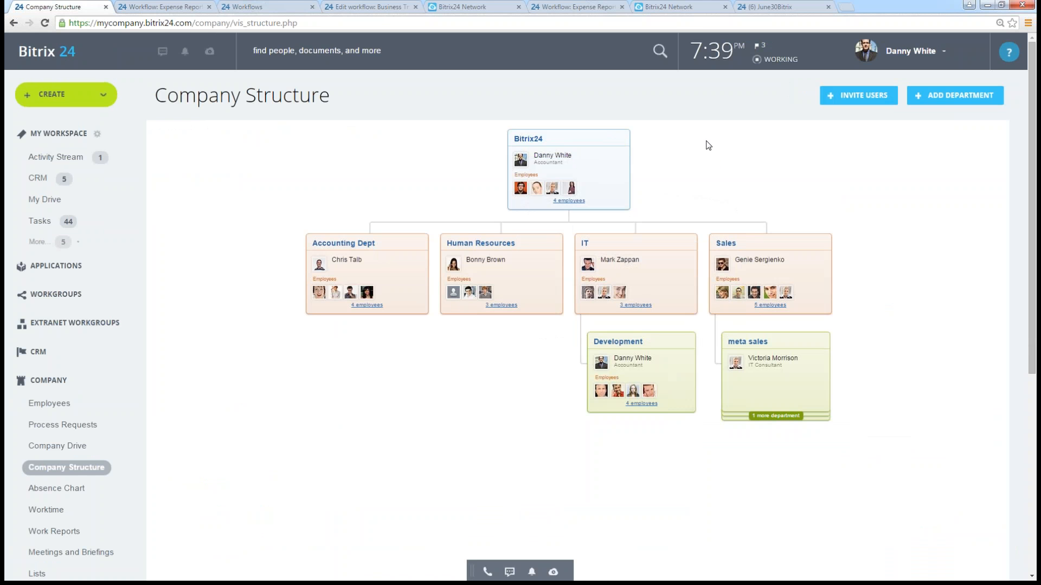
- Return to the Activity Stream and expand the Umbrellas expense report post to review its full approval task
{"action": "left_click", "coordinate": [55, 157]}
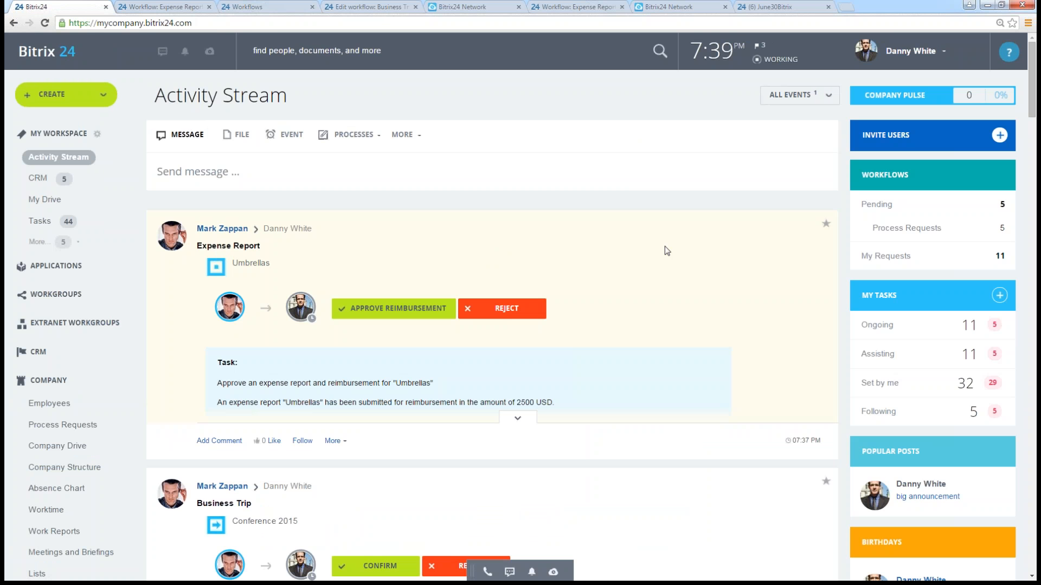
{"action": "scroll", "coordinate": [664, 249], "scroll_direction": "down", "scroll_amount": 1}
{"action": "left_click", "coordinate": [518, 364]}
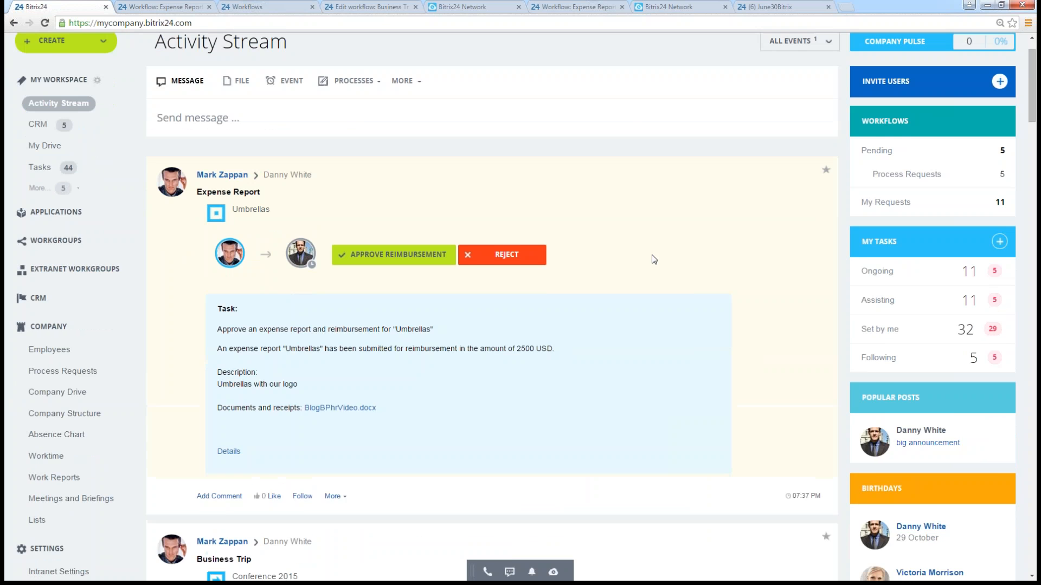
{"action": "scroll", "coordinate": [653, 259], "scroll_direction": "down", "scroll_amount": 1}
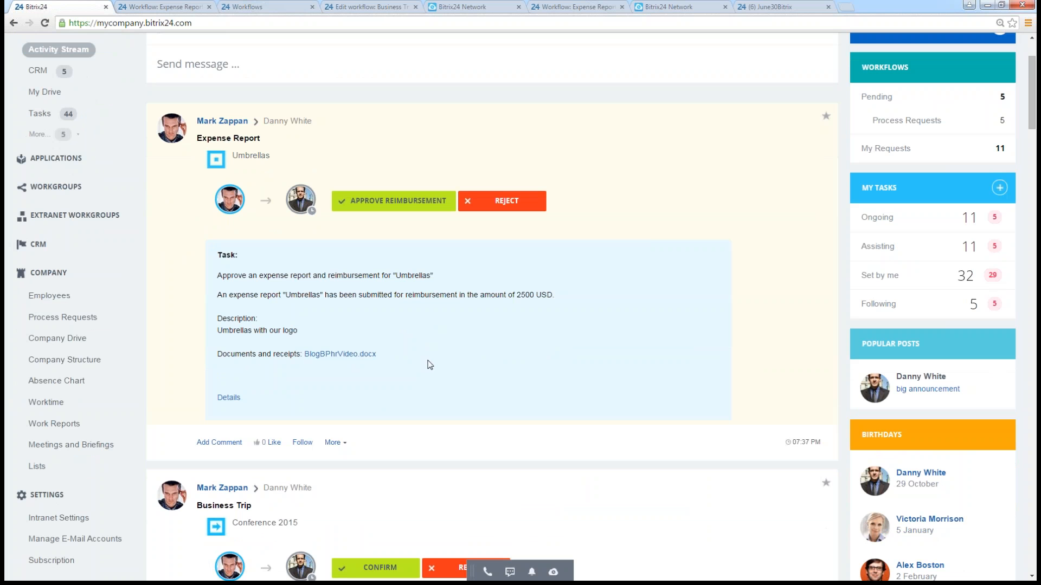
- Open the Umbrellas approval task's details and view its document in a new tab, returning to the Activity Stream and closing the details when done
{"action": "left_click", "coordinate": [229, 399]}
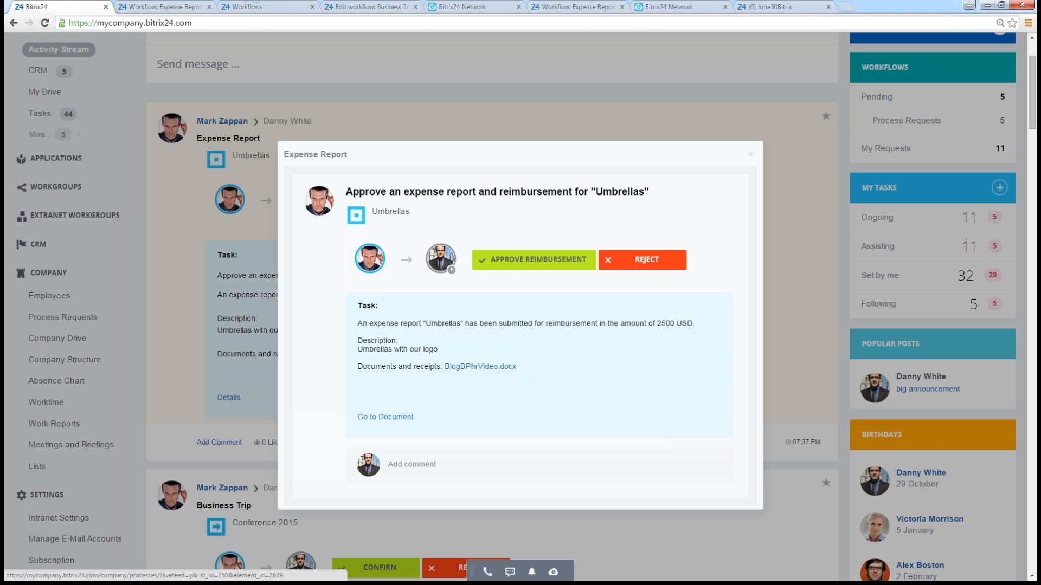
{"action": "right_click", "coordinate": [395, 418]}
{"action": "left_click", "coordinate": [417, 426]}
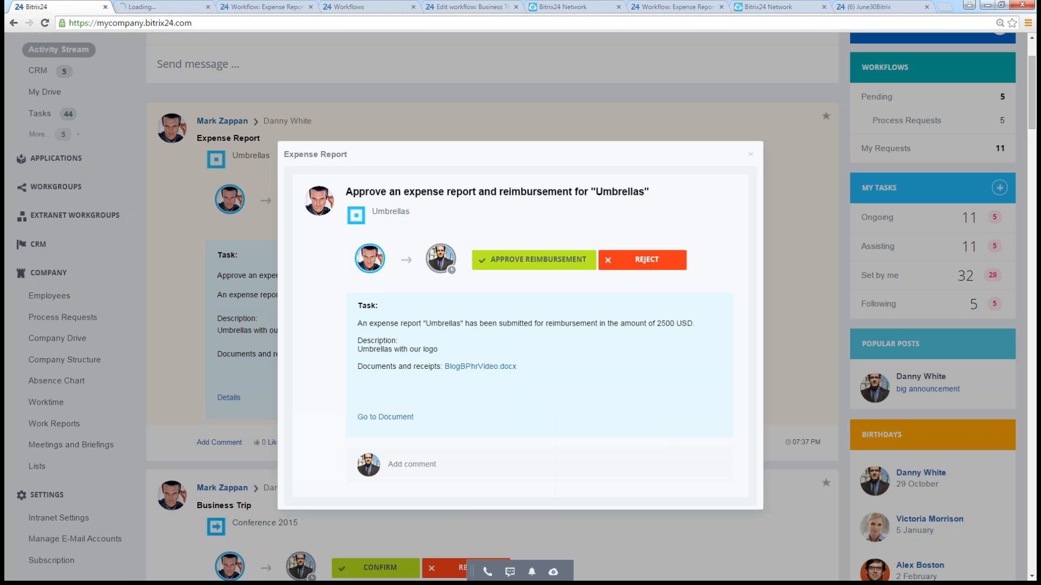
{"action": "left_click", "coordinate": [153, 9]}
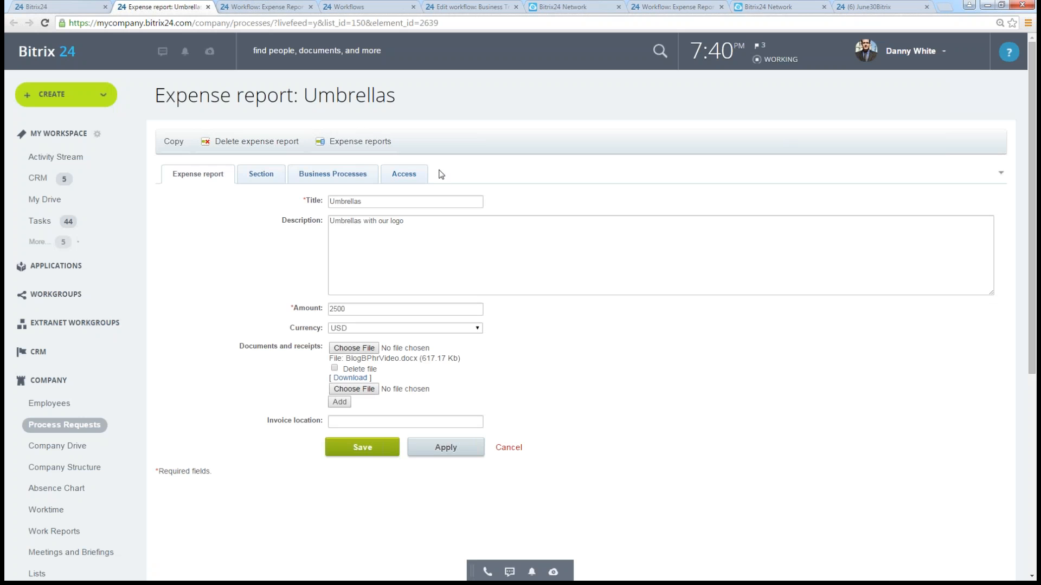
{"action": "left_click", "coordinate": [54, 8]}
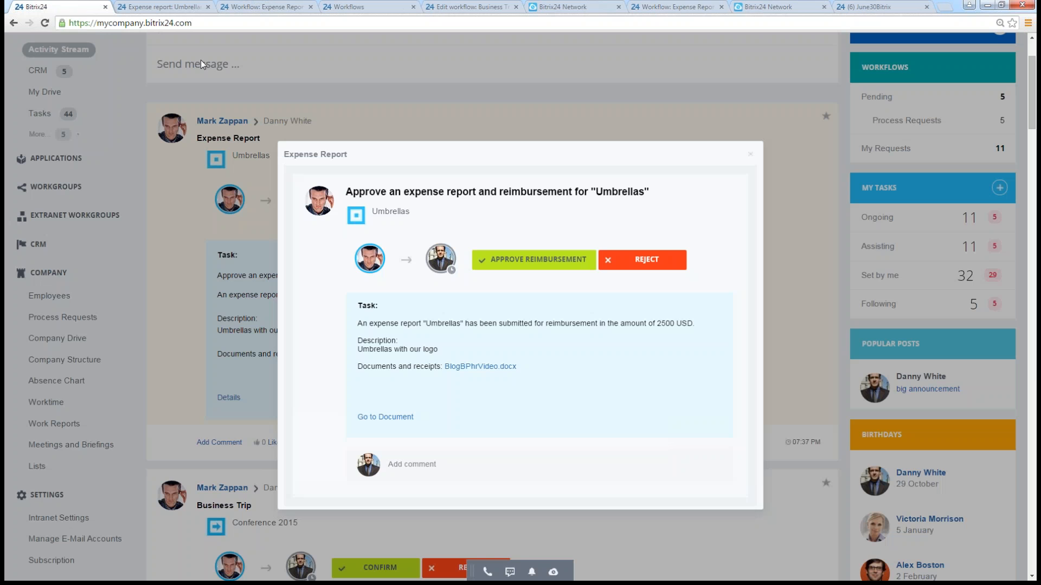
{"action": "left_click", "coordinate": [750, 156]}
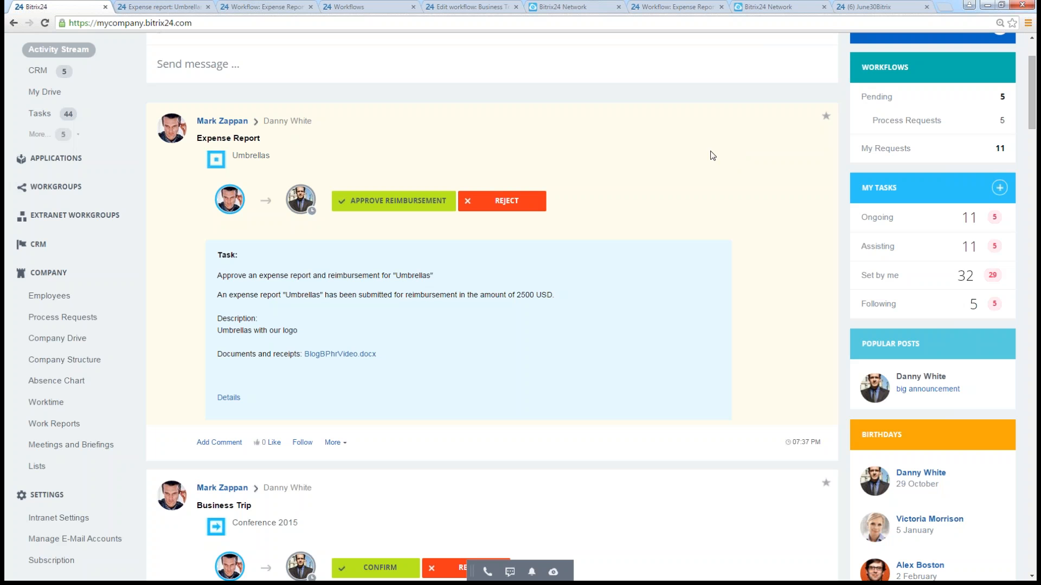
- Approve the reimbursement for the Umbrellas expense report in the Activity Stream
{"action": "scroll", "coordinate": [688, 157], "scroll_direction": "up", "scroll_amount": 3}
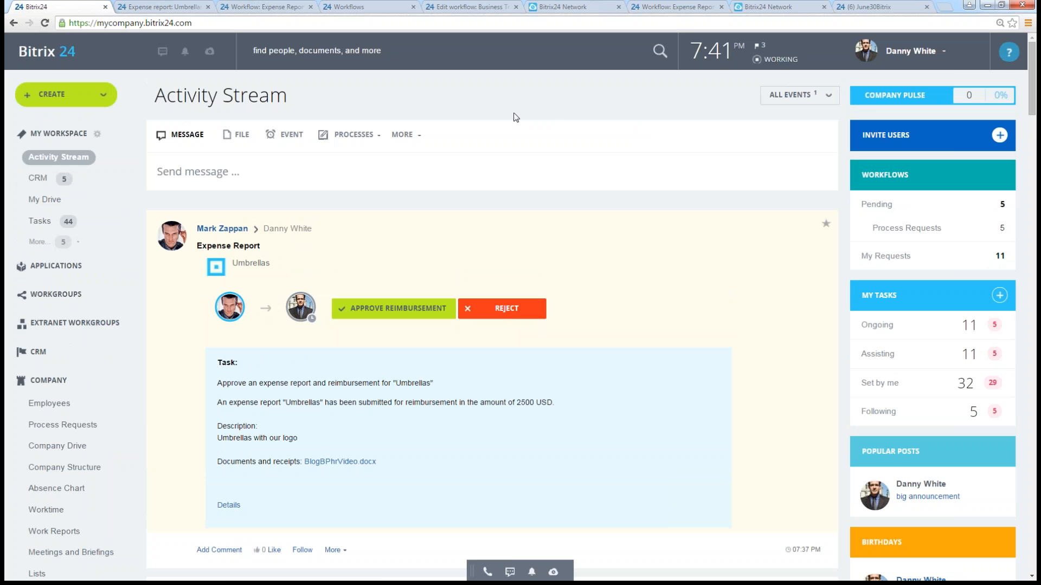
{"action": "scroll", "coordinate": [524, 179], "scroll_direction": "down", "scroll_amount": 1}
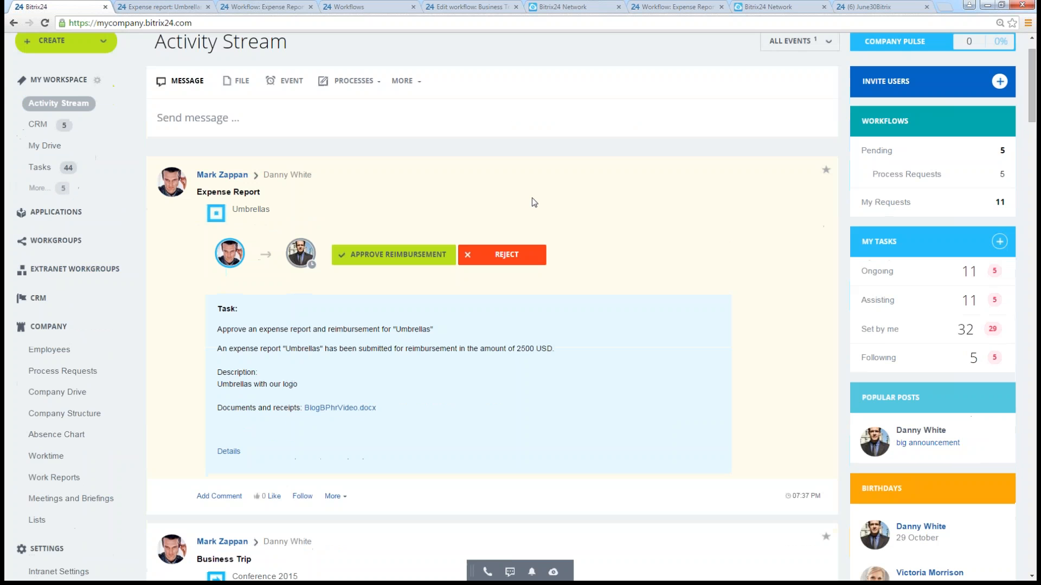
{"action": "left_click", "coordinate": [385, 259]}
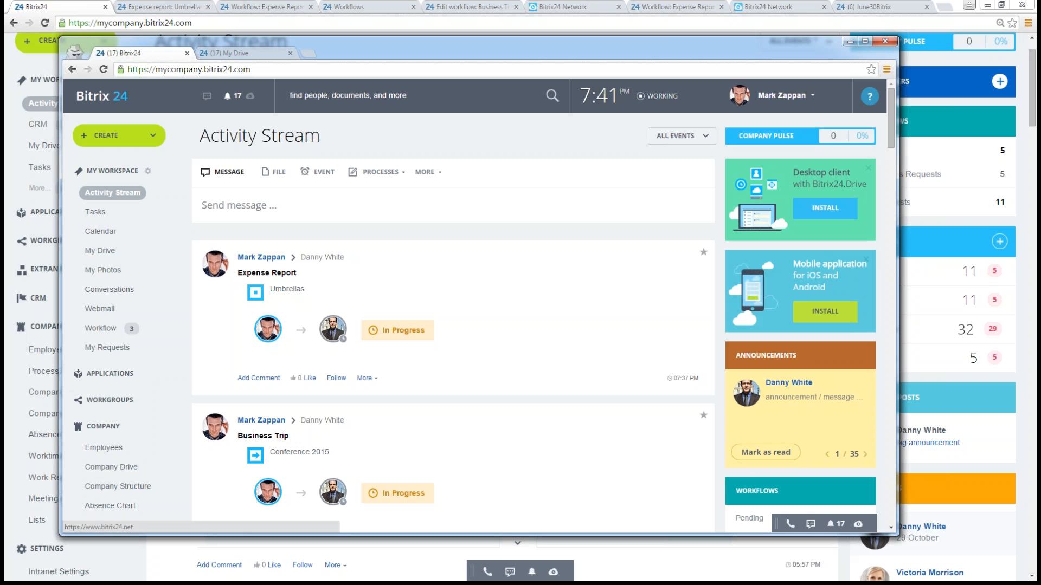
- Read the Umbrellas expense report notification in the submitting employee's window, closing the messenger when done
{"action": "left_click", "coordinate": [833, 525]}
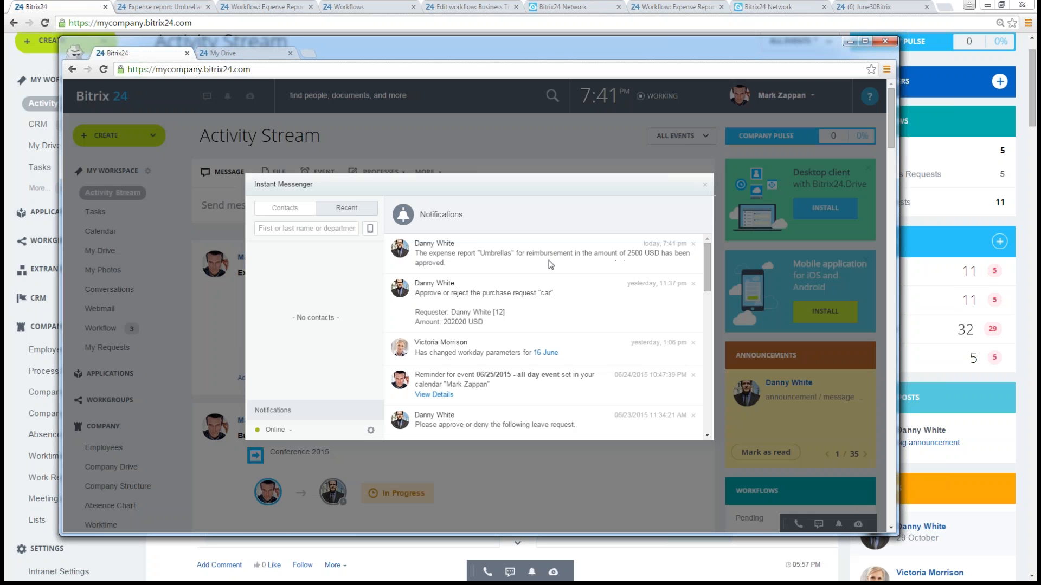
{"action": "left_click_drag", "start_coordinate": [440, 254], "coordinate": [607, 253]}
{"action": "double_click", "coordinate": [439, 264]}
{"action": "left_click", "coordinate": [523, 296]}
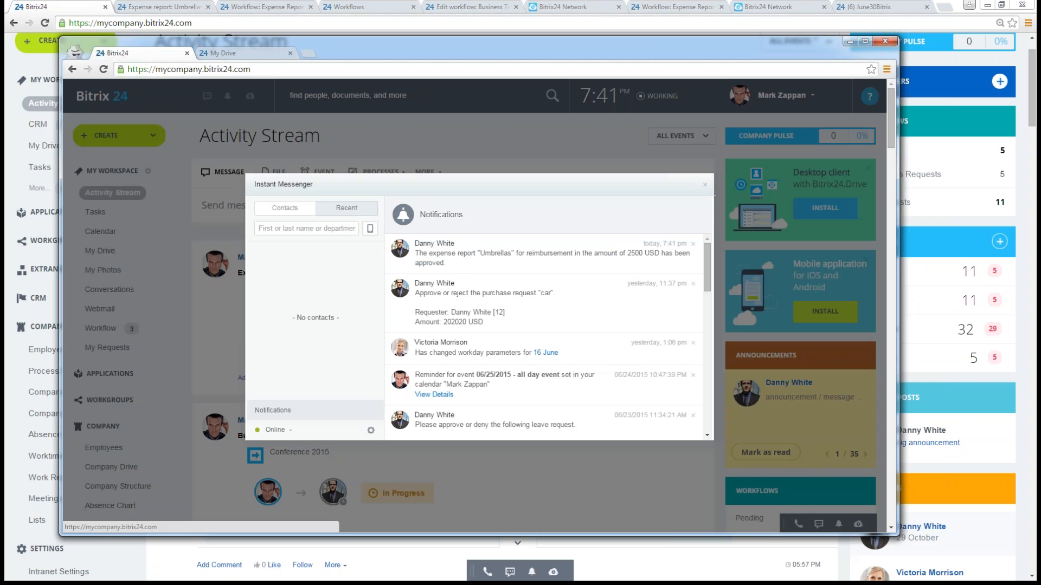
{"action": "left_click", "coordinate": [704, 185]}
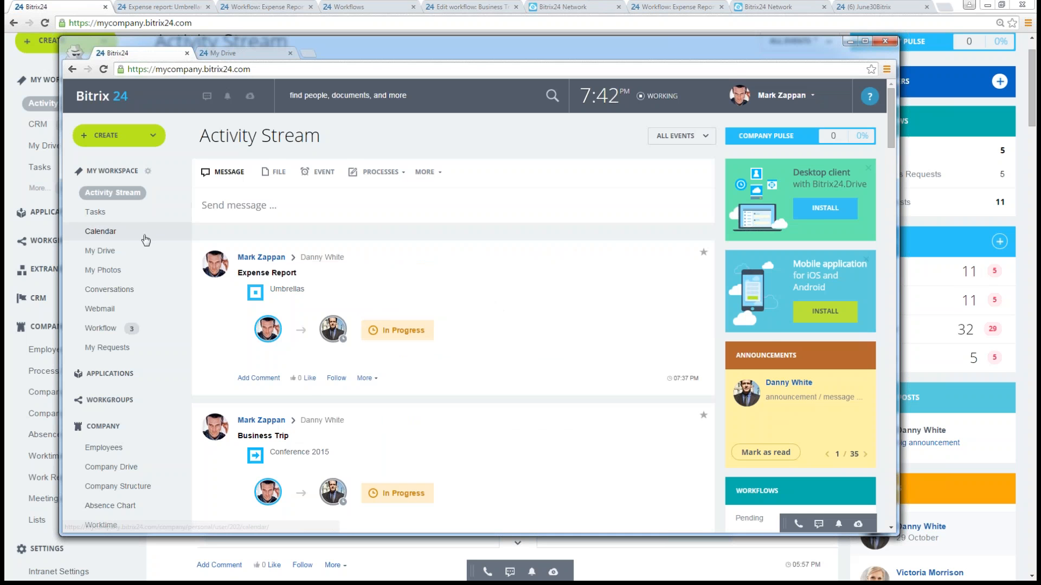
- Open the employee's Process Requests and inspect the report lists of both Expense Report workflows
{"action": "scroll", "coordinate": [144, 244], "scroll_direction": "down", "scroll_amount": 5}
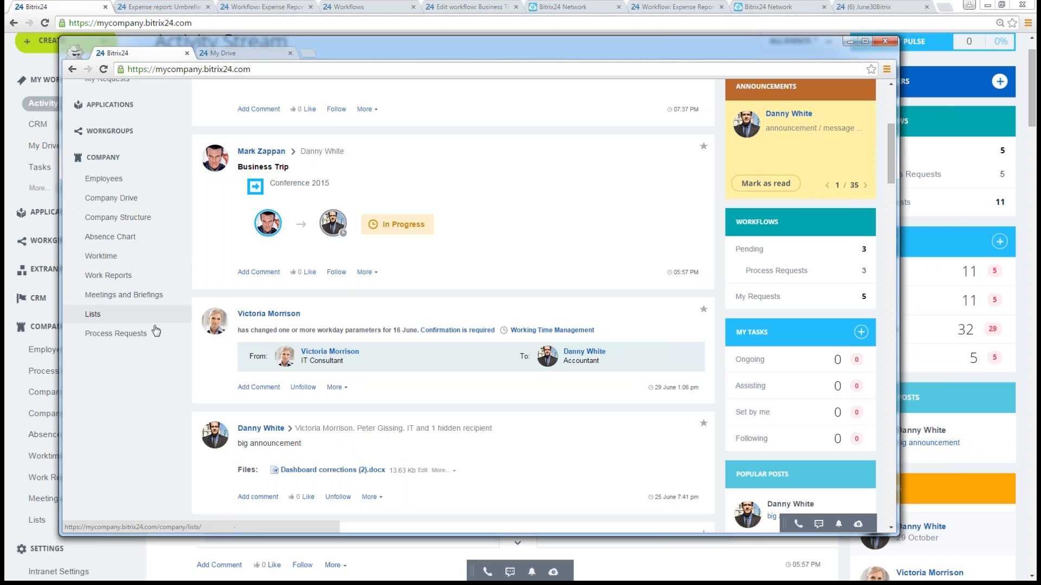
{"action": "left_click", "coordinate": [136, 334]}
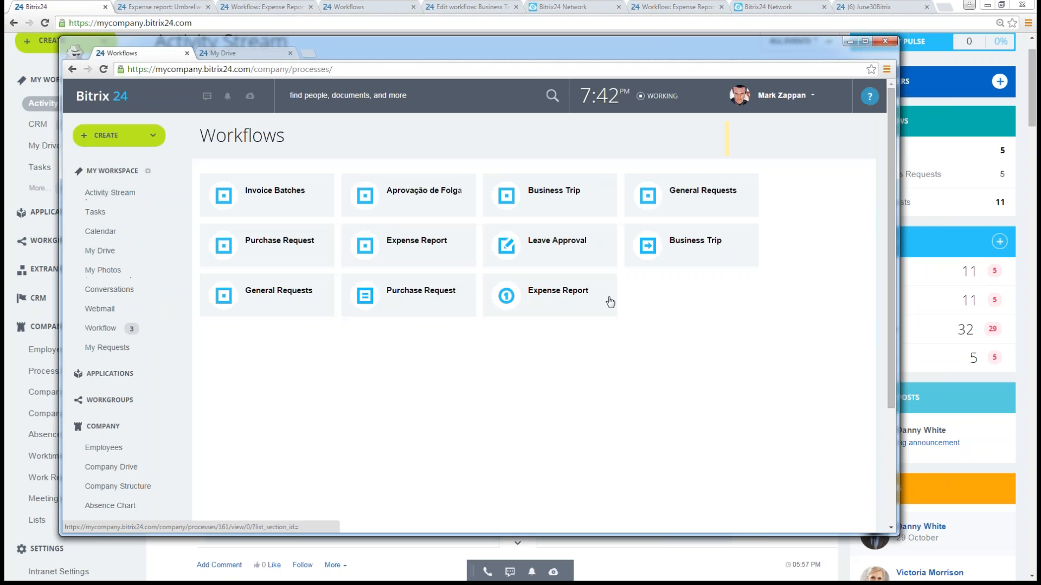
{"action": "left_click", "coordinate": [407, 242]}
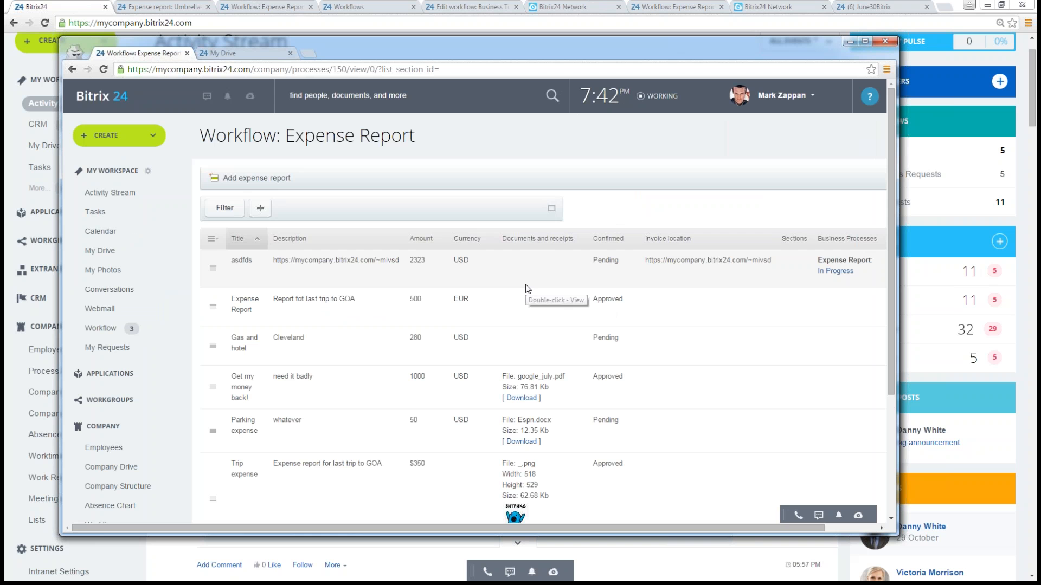
{"action": "left_click", "coordinate": [72, 69]}
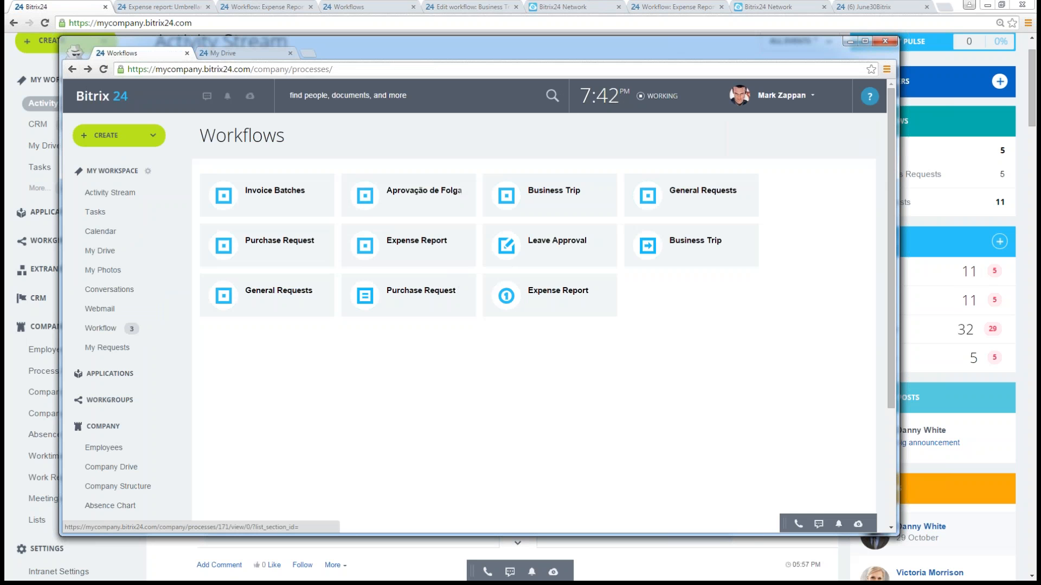
{"action": "left_click", "coordinate": [544, 296]}
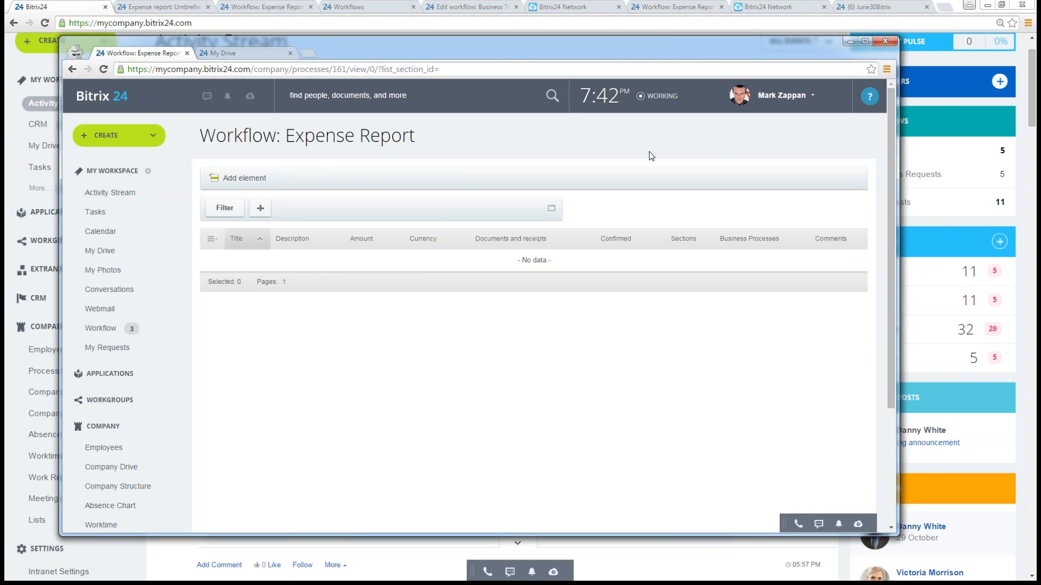
- Return to the approver's window and open the list of the Expense Report workflow shown in the Activity Stream from Process Requests
{"action": "left_click_drag", "start_coordinate": [473, 51], "coordinate": [1040, 304]}
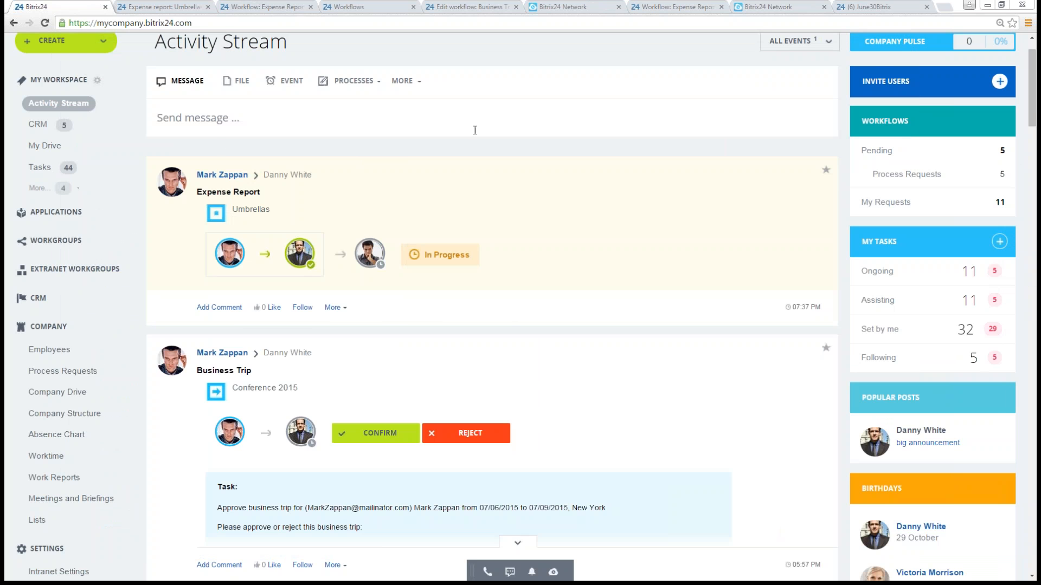
{"action": "scroll", "coordinate": [575, 103], "scroll_direction": "up", "scroll_amount": 2}
{"action": "scroll", "coordinate": [139, 288], "scroll_direction": "down", "scroll_amount": 4}
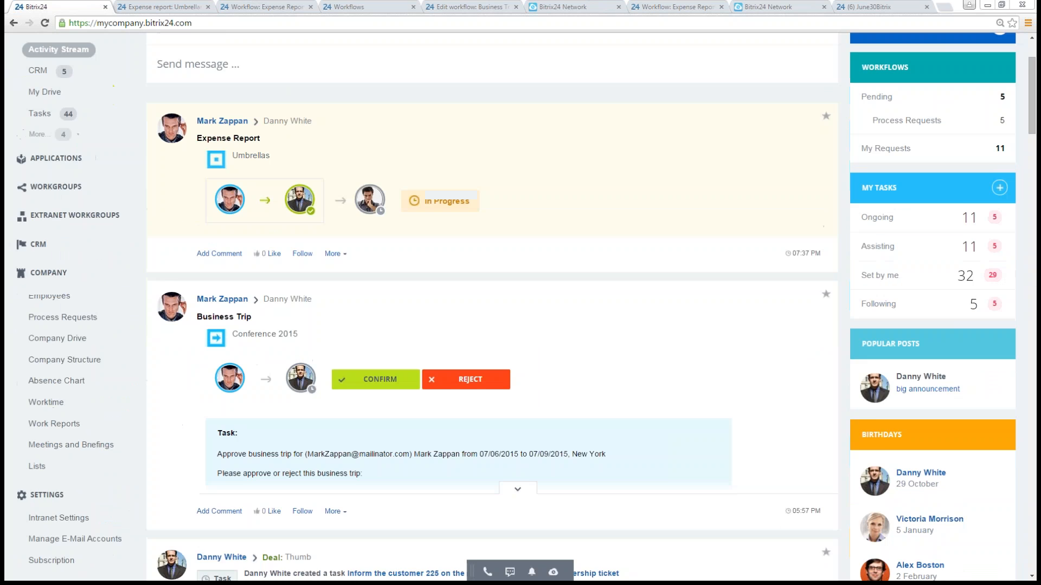
{"action": "scroll", "coordinate": [138, 318], "scroll_direction": "down", "scroll_amount": 2}
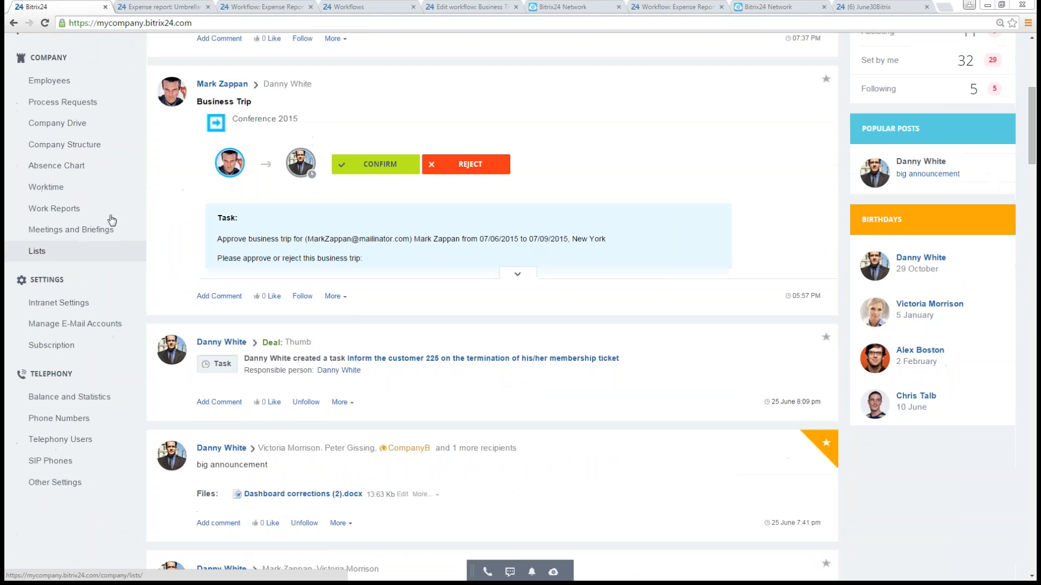
{"action": "scroll", "coordinate": [131, 277], "scroll_direction": "up", "scroll_amount": 1}
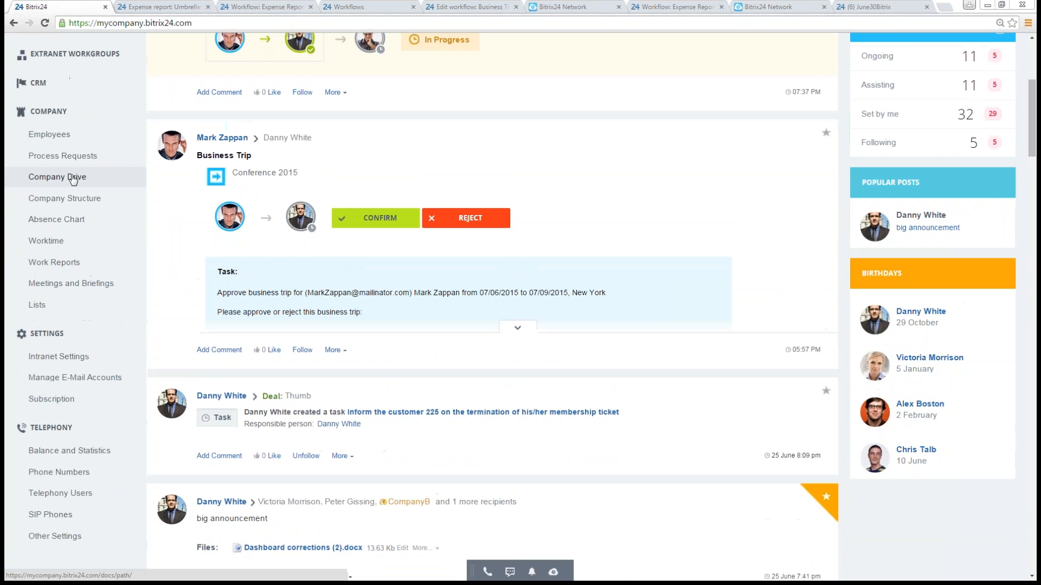
{"action": "left_click", "coordinate": [70, 156]}
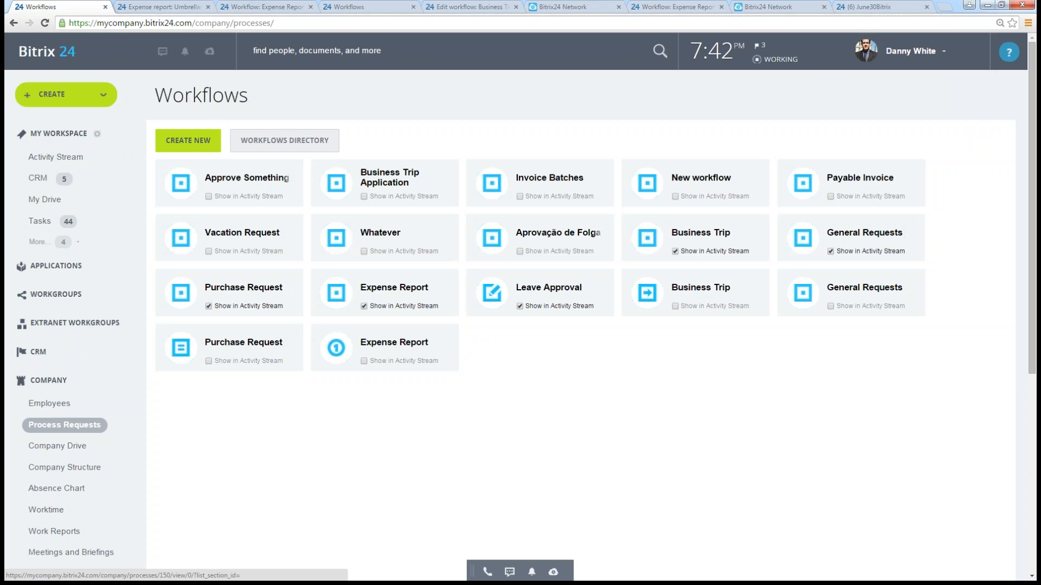
{"action": "left_click", "coordinate": [394, 347]}
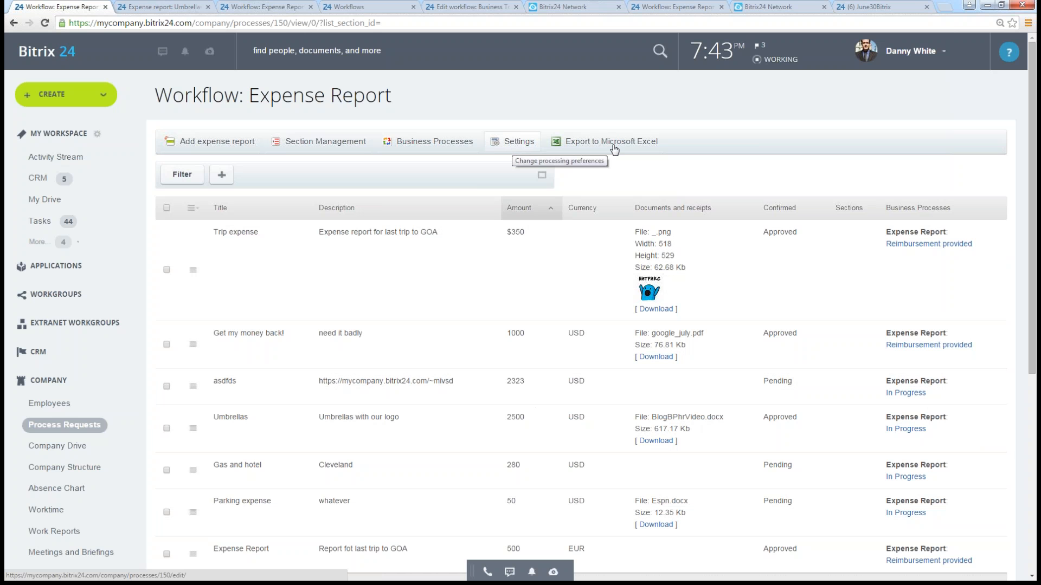
- Add the Title field to the expense report list's filter and collapse the filter
{"action": "left_click", "coordinate": [542, 175]}
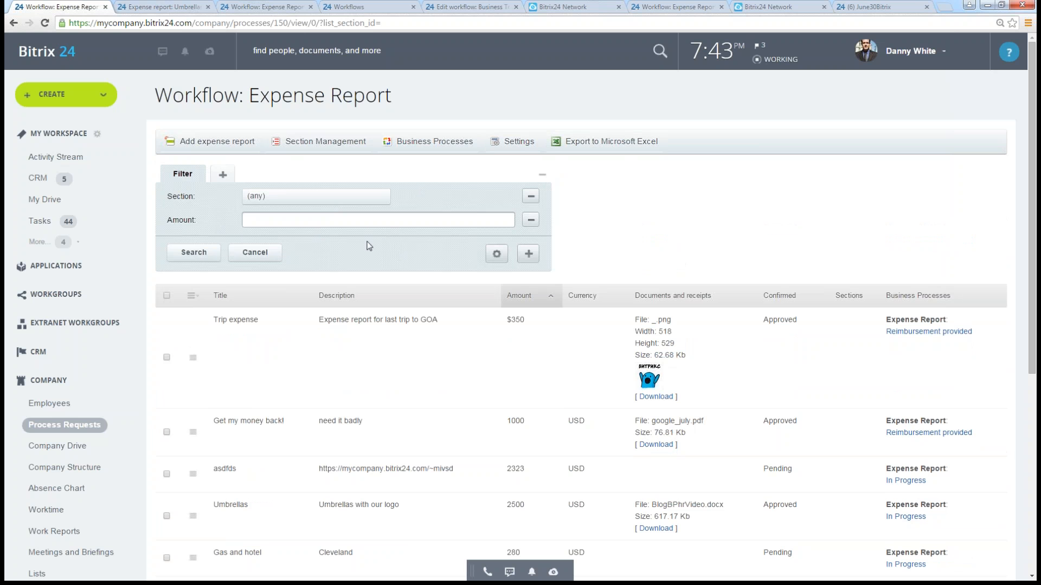
{"action": "left_click", "coordinate": [528, 254]}
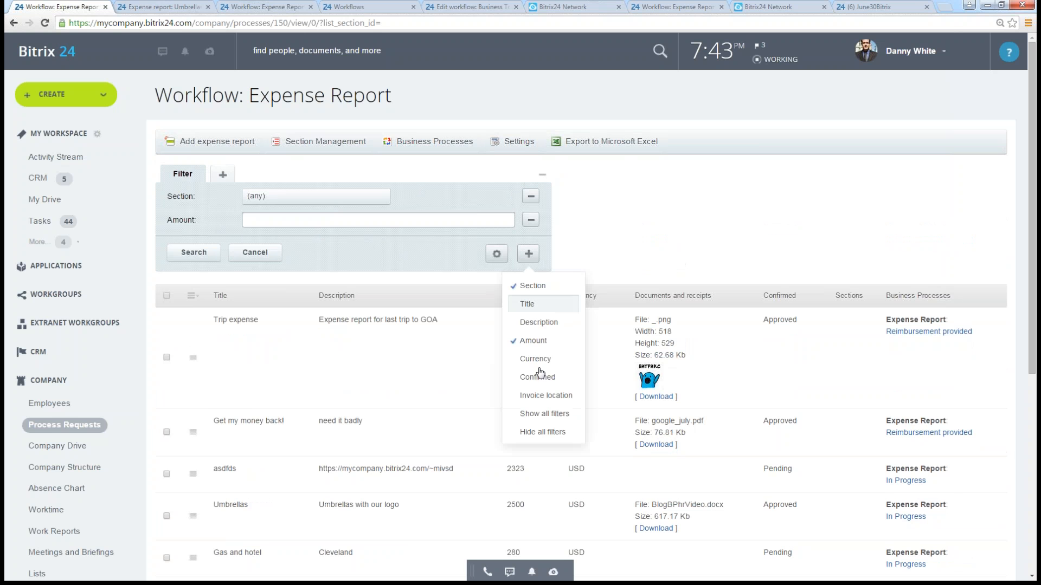
{"action": "left_click", "coordinate": [534, 313]}
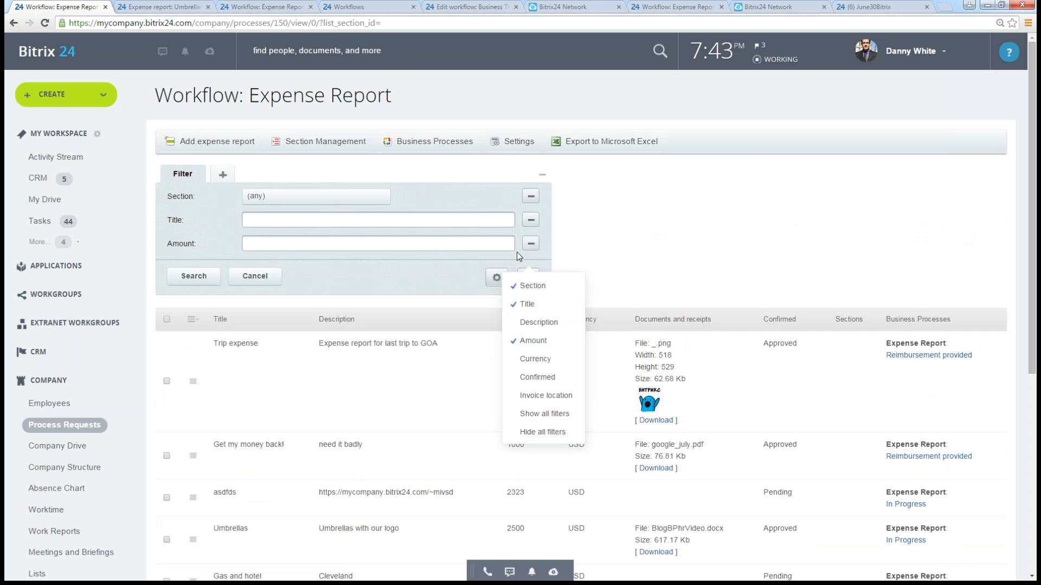
{"action": "left_click", "coordinate": [541, 176]}
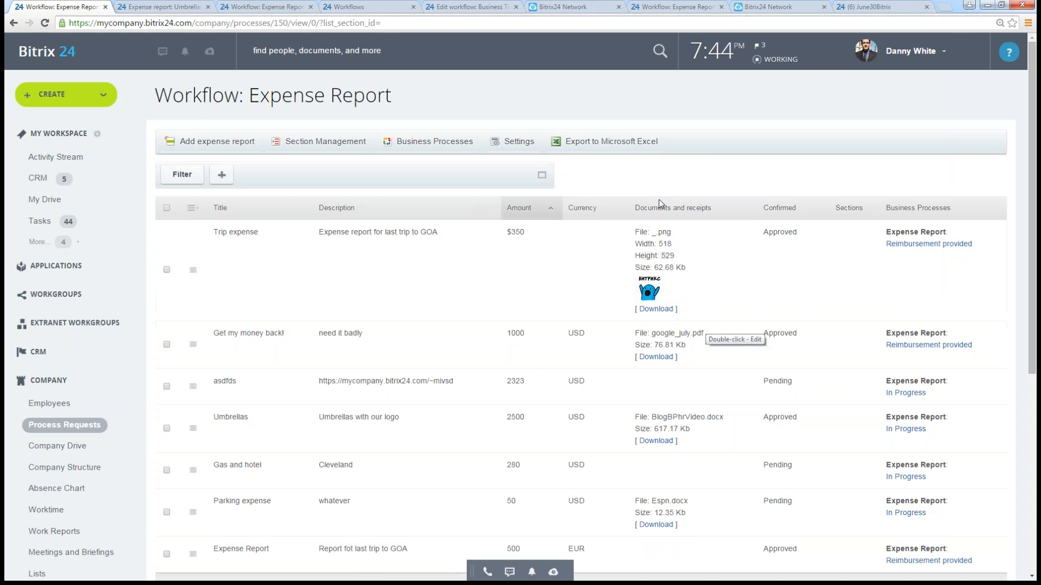
- Open the Expense Report workflow's settings and review its access permissions for the HR group, checking that group among the workgroups
{"action": "left_click", "coordinate": [514, 141]}
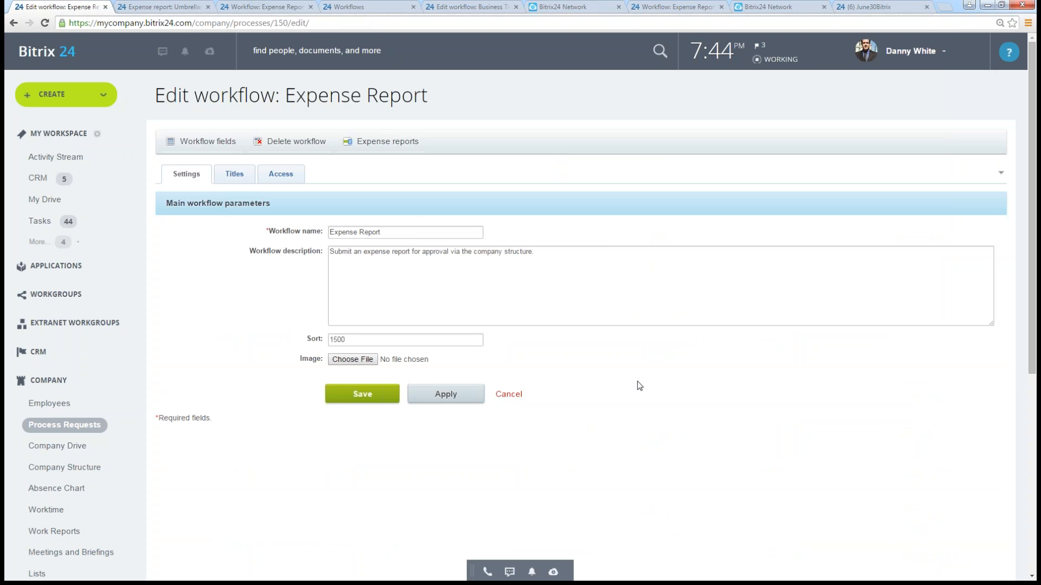
{"action": "left_click", "coordinate": [283, 175]}
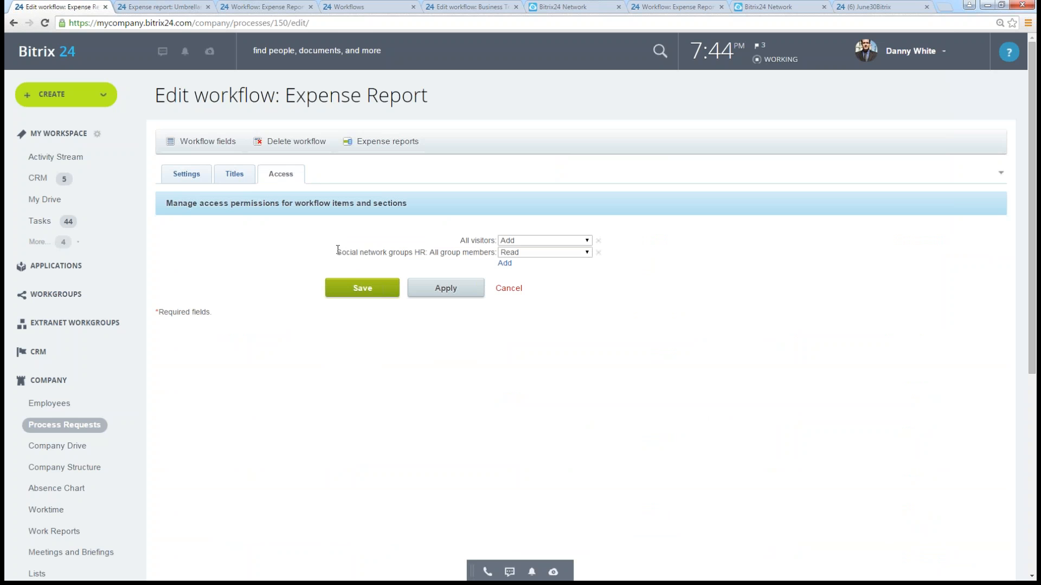
{"action": "left_click_drag", "start_coordinate": [338, 250], "coordinate": [493, 254]}
{"action": "left_click", "coordinate": [748, 365]}
{"action": "left_click", "coordinate": [54, 301]}
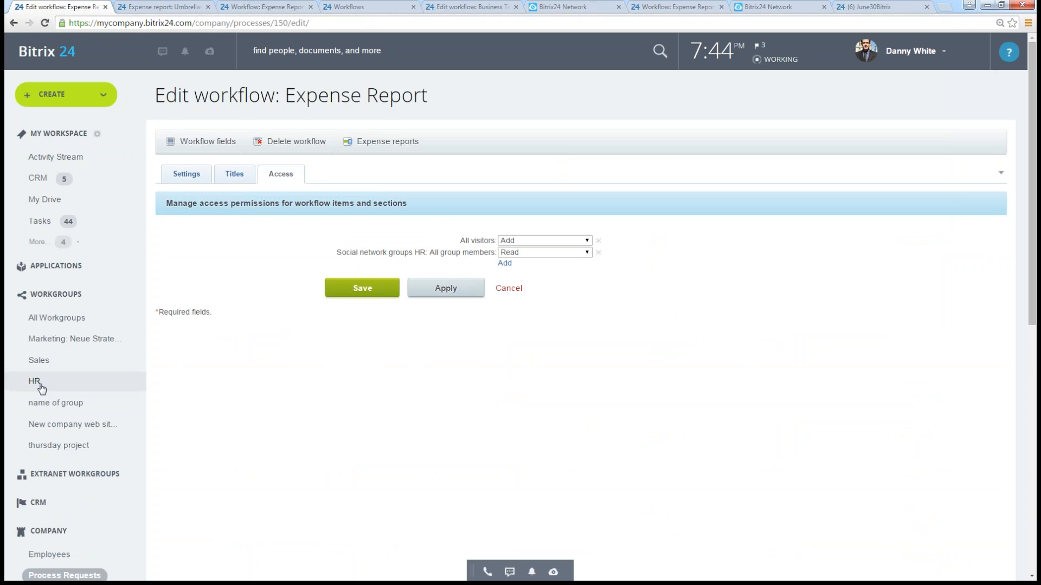
{"action": "left_click", "coordinate": [59, 295]}
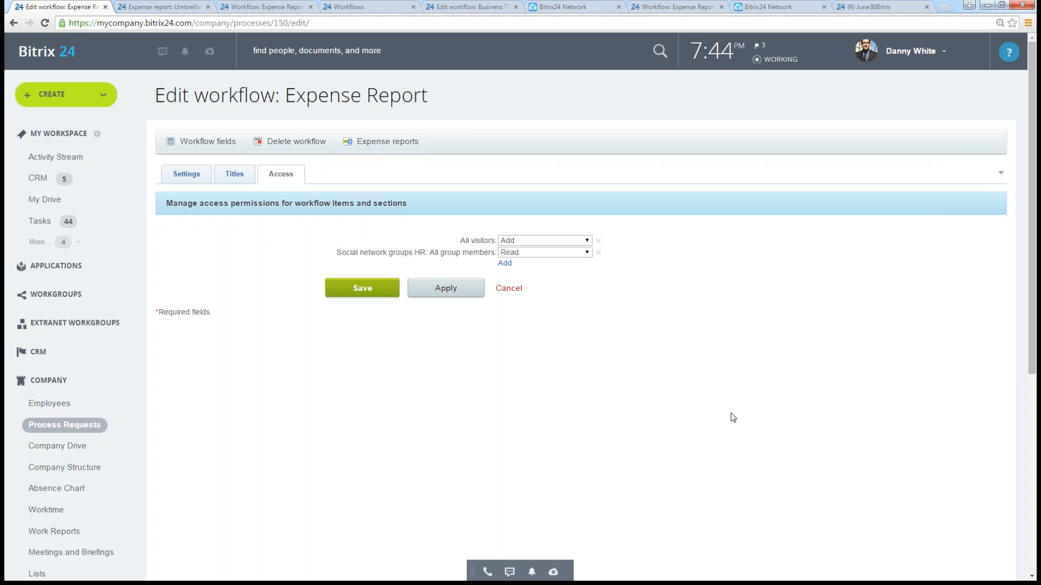
- Open the Expense Report business process template from the other workflow tab and examine its flowchart from Start to End
{"action": "left_click", "coordinate": [253, 13]}
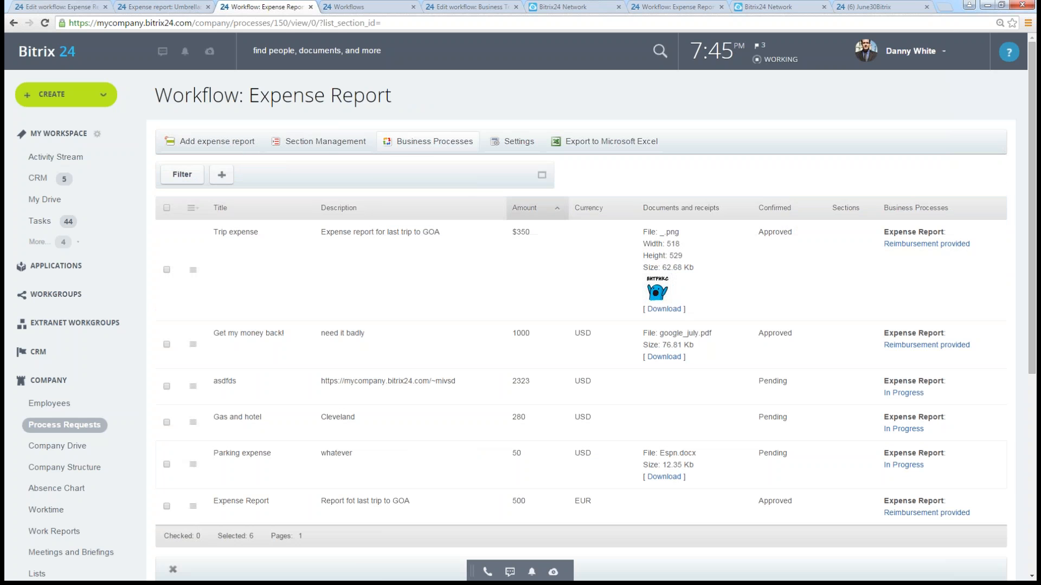
{"action": "left_click", "coordinate": [420, 144]}
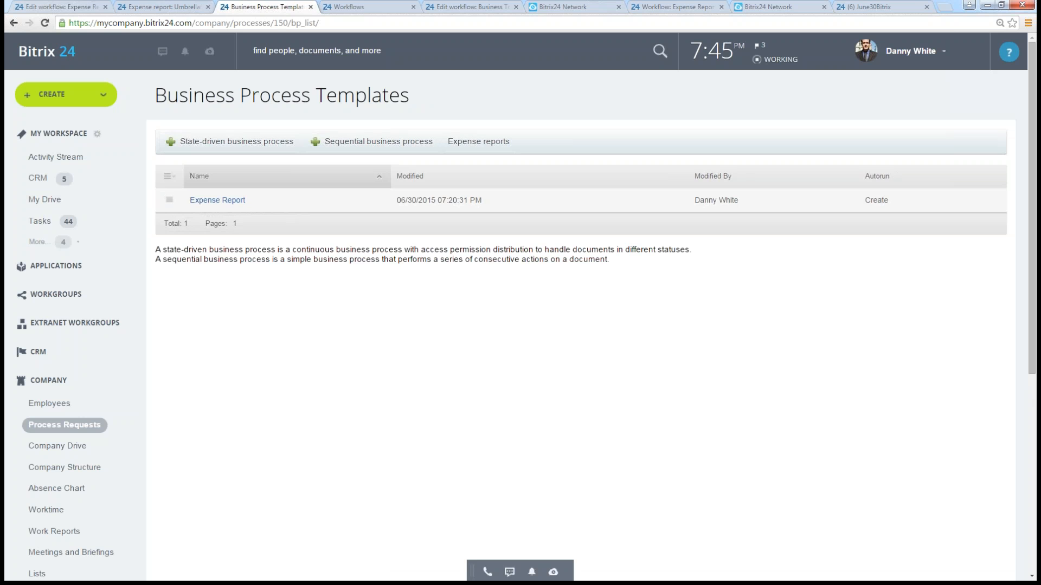
{"action": "left_click", "coordinate": [216, 202]}
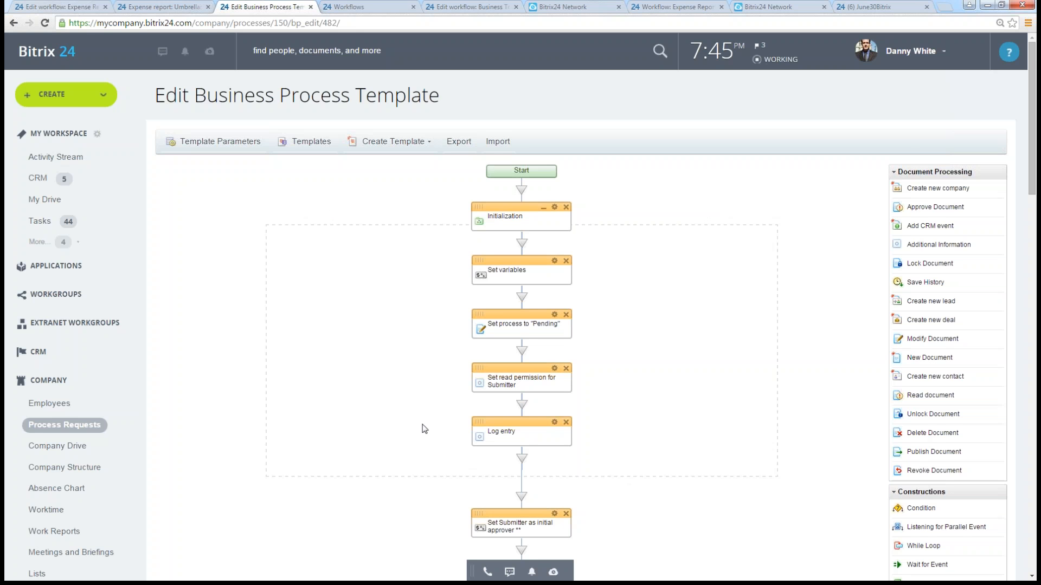
{"action": "scroll", "coordinate": [657, 395], "scroll_direction": "down", "scroll_amount": 10}
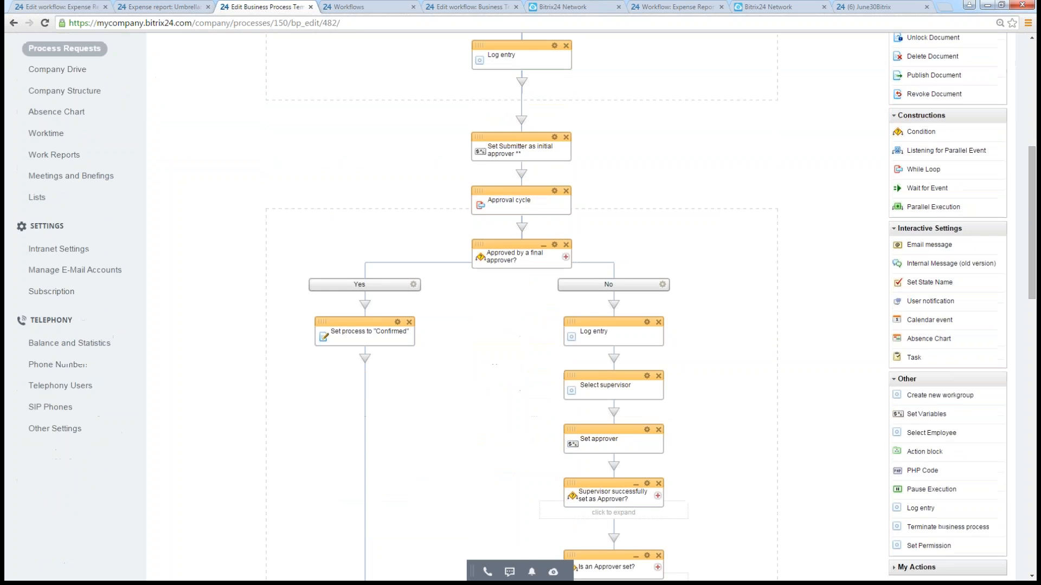
{"action": "scroll", "coordinate": [689, 238], "scroll_direction": "down", "scroll_amount": 12}
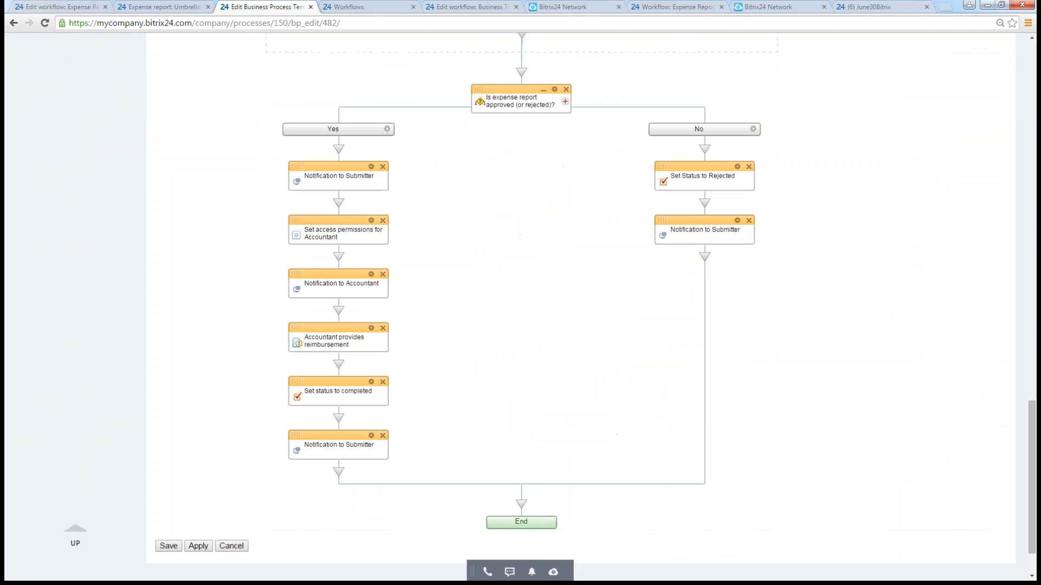
{"action": "scroll", "coordinate": [693, 217], "scroll_direction": "up", "scroll_amount": 8}
{"action": "scroll", "coordinate": [692, 195], "scroll_direction": "up", "scroll_amount": 15}
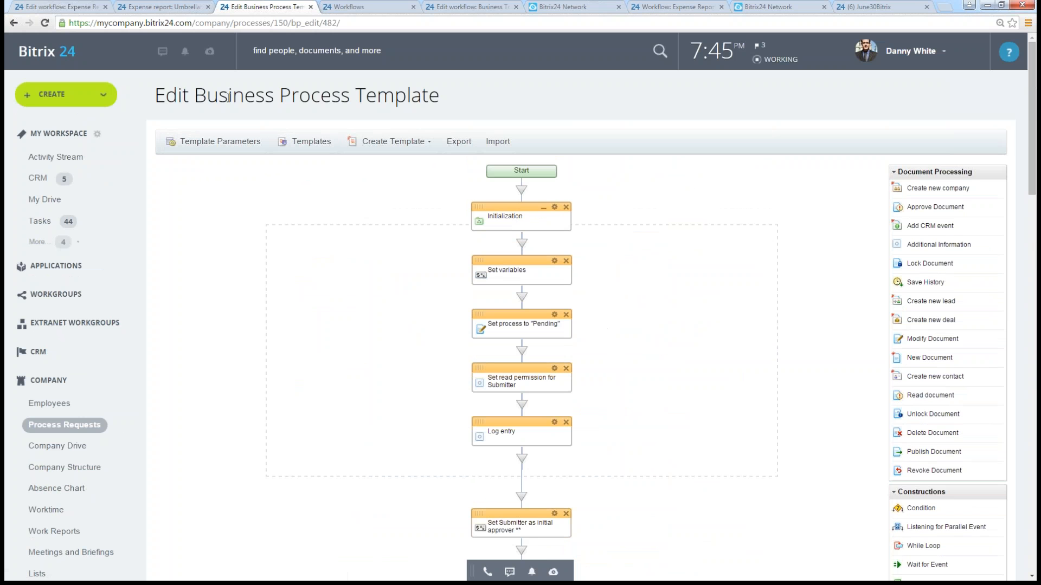
- Open the template parameters of the Expense Report process and review its general autorun settings and run parameters
{"action": "left_click", "coordinate": [216, 142]}
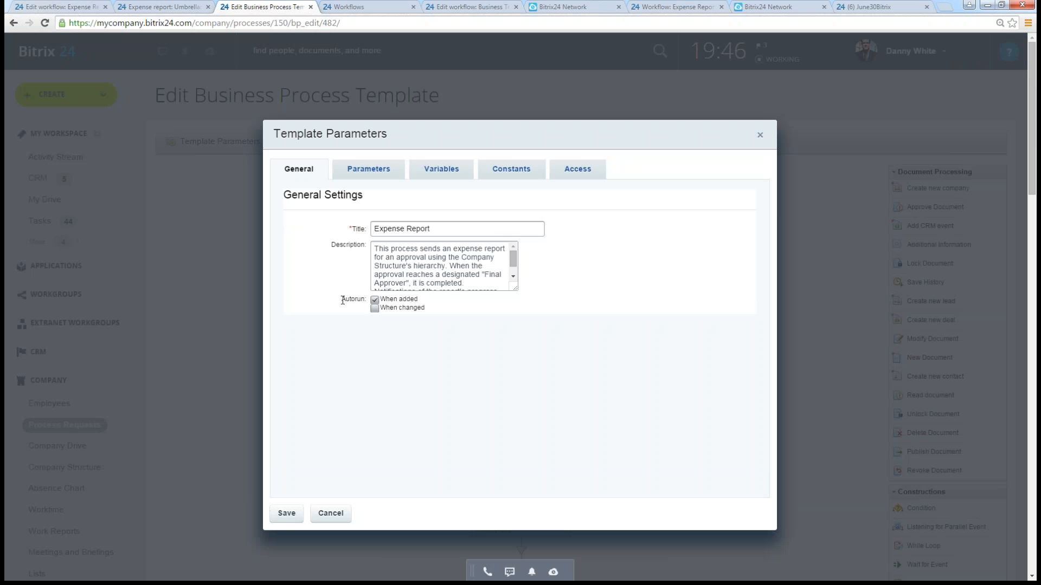
{"action": "left_click_drag", "start_coordinate": [343, 300], "coordinate": [363, 300]}
{"action": "left_click", "coordinate": [549, 341]}
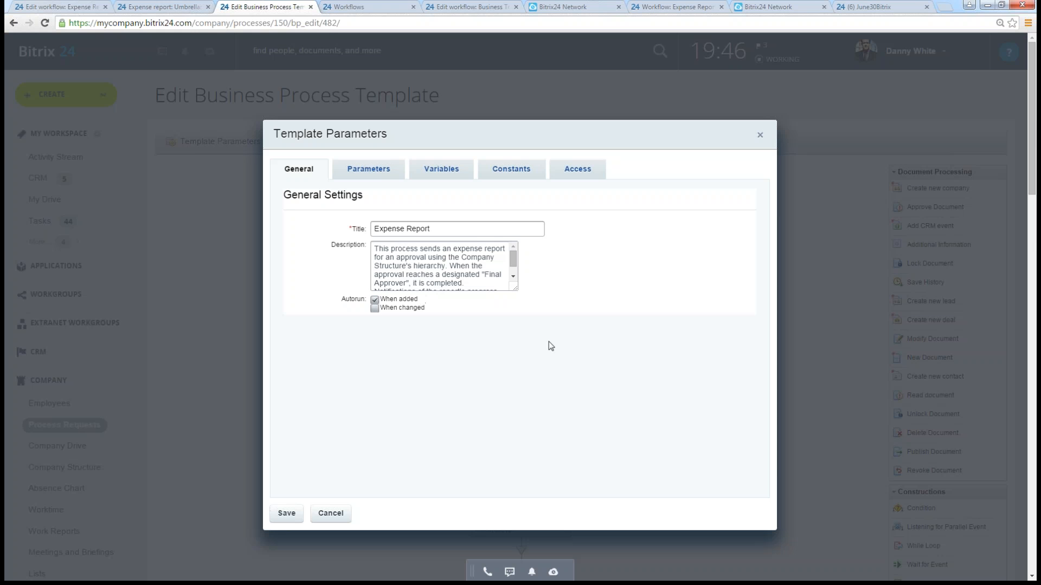
{"action": "left_click", "coordinate": [361, 171]}
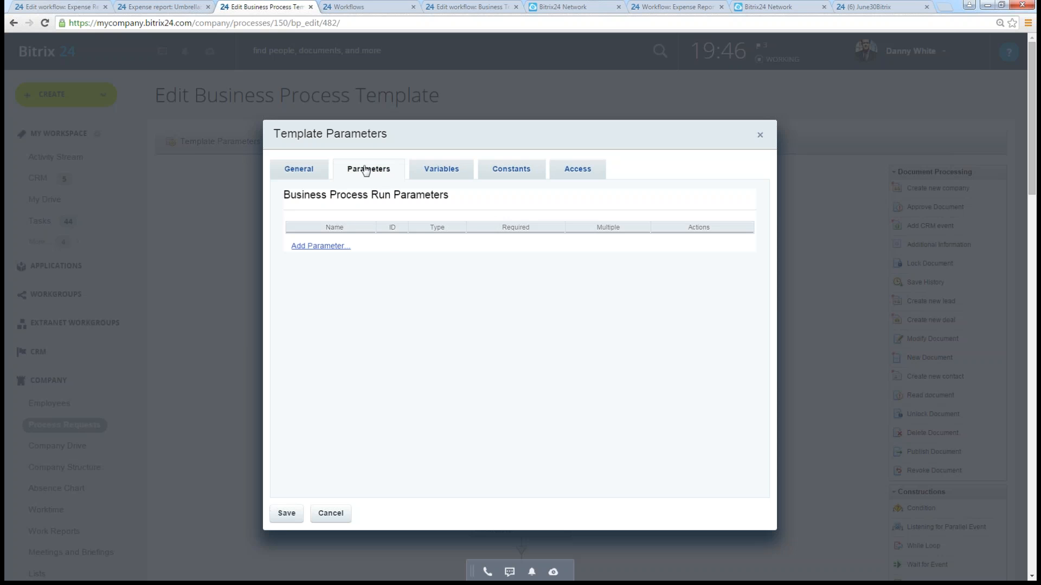
- Open the Final approver constant among the workflow constants and examine its assigned users
{"action": "left_click", "coordinate": [512, 175]}
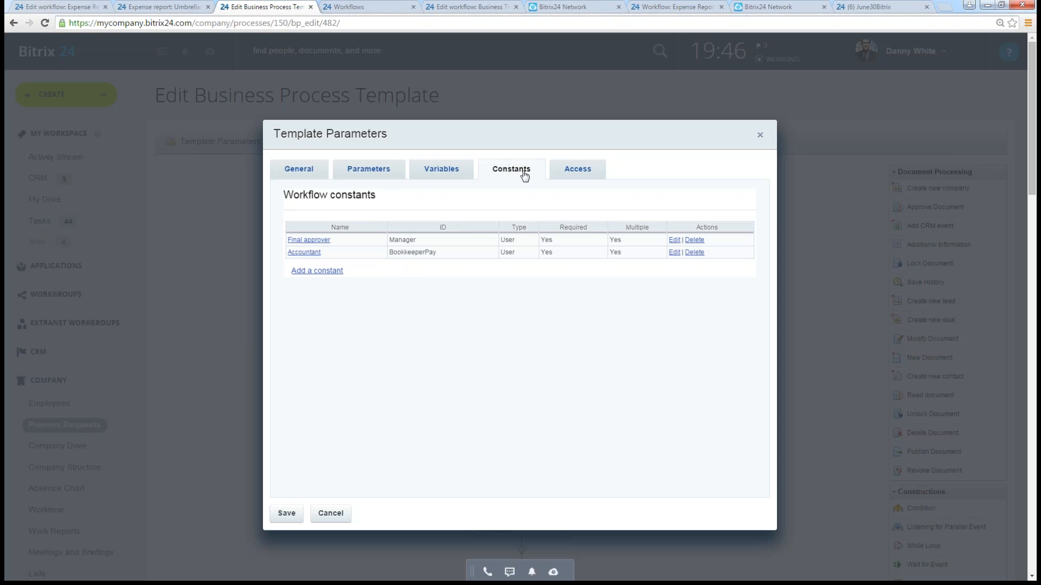
{"action": "left_click", "coordinate": [313, 243]}
{"action": "left_click_drag", "start_coordinate": [526, 343], "coordinate": [361, 337]}
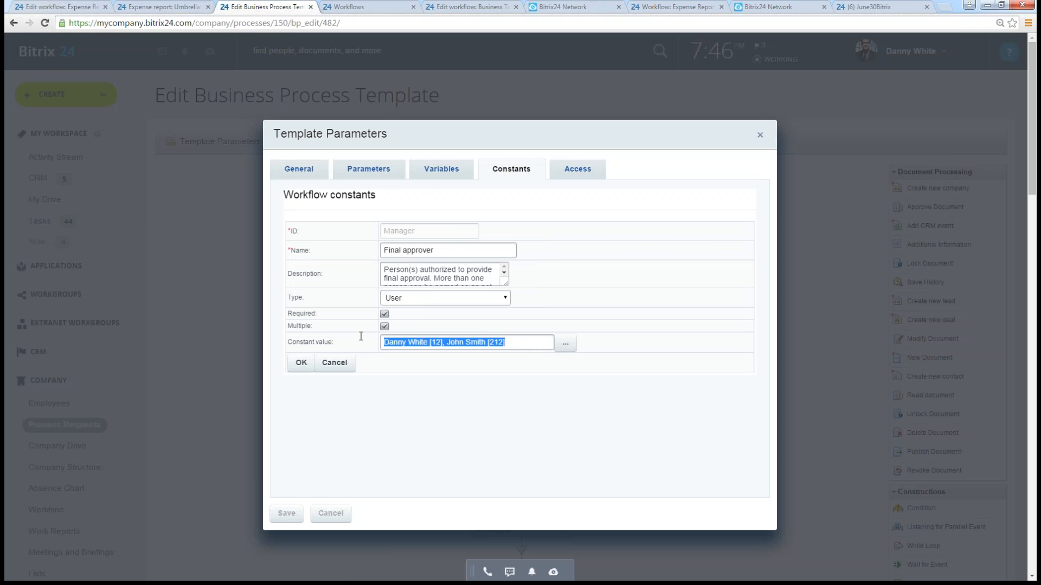
{"action": "left_click", "coordinate": [546, 343]}
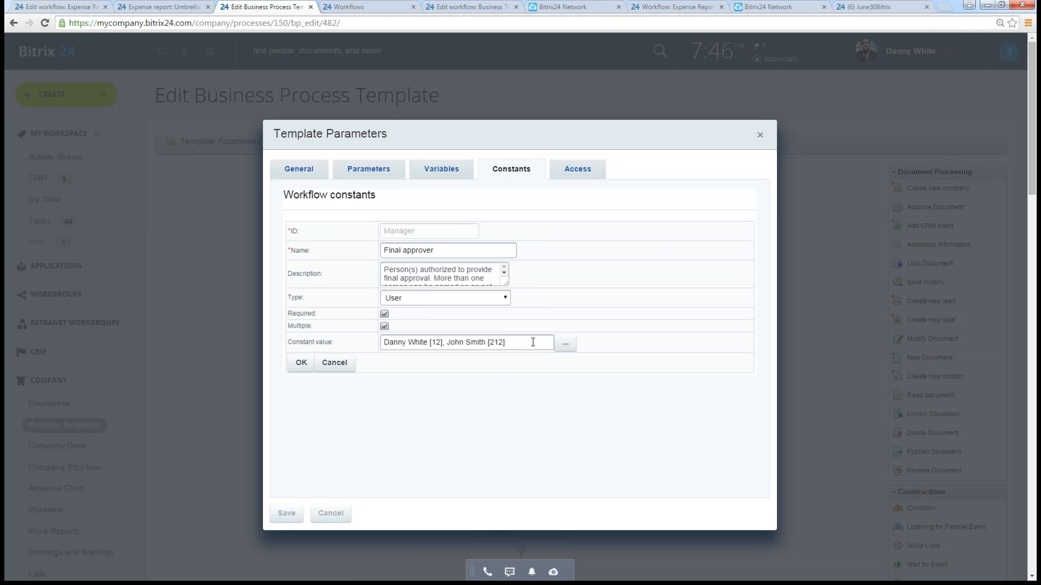
- Browse the groups and users selectable for the Final approver constant, cancel without inserting any, and check the constant value again
{"action": "left_click", "coordinate": [565, 344]}
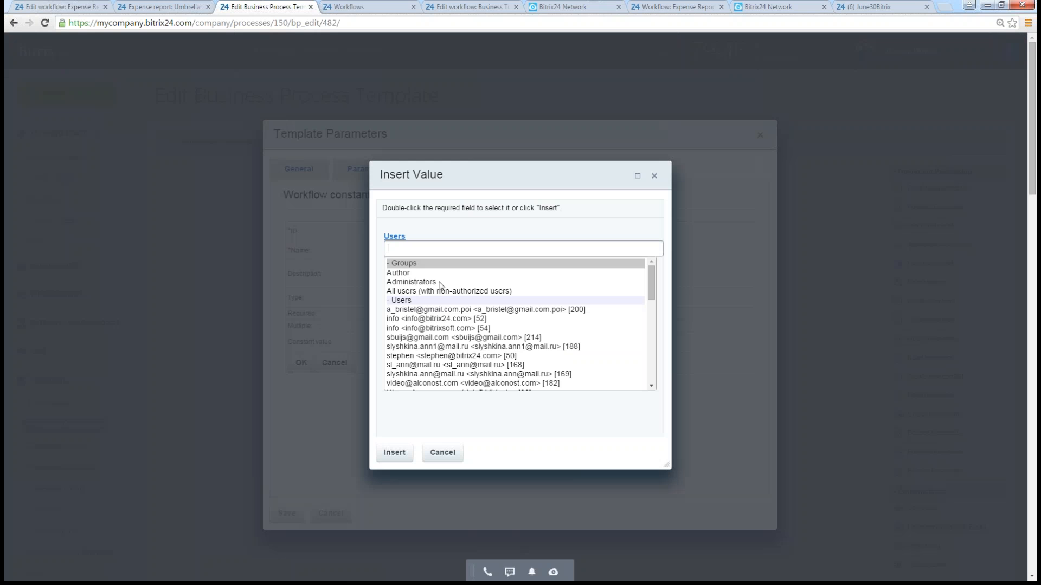
{"action": "left_click", "coordinate": [416, 285]}
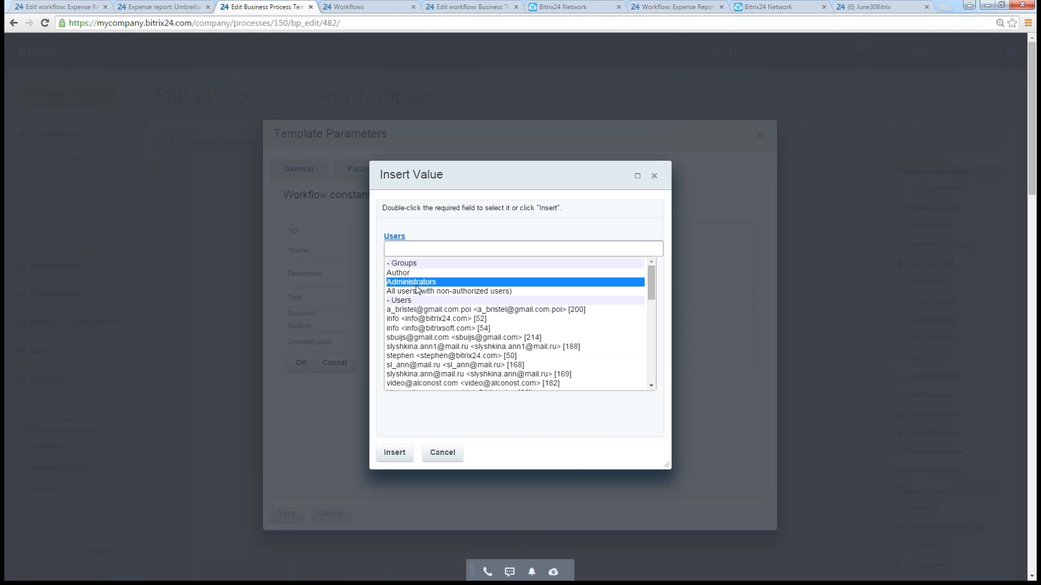
{"action": "scroll", "coordinate": [471, 322], "scroll_direction": "down", "scroll_amount": 5}
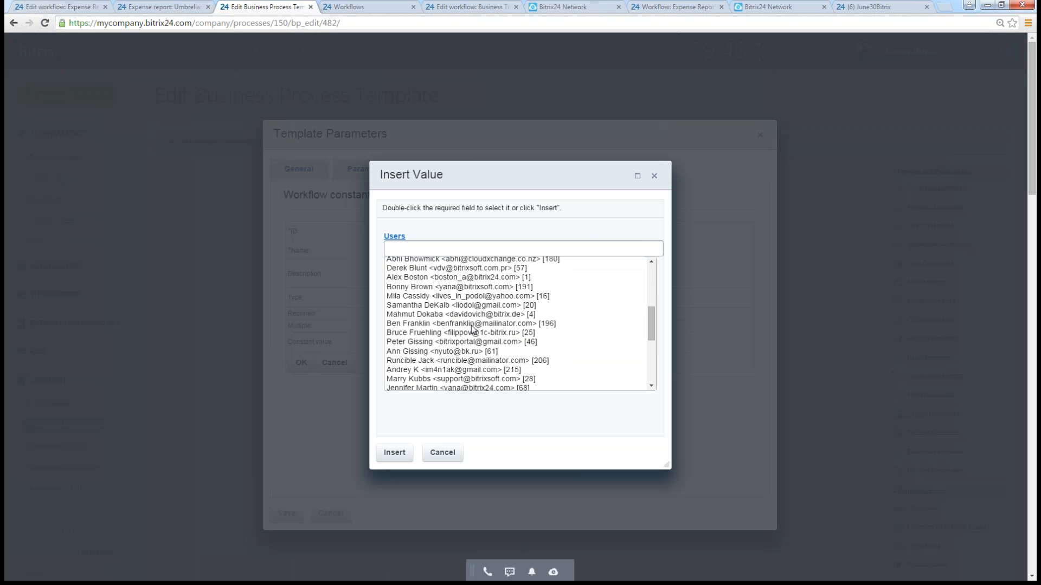
{"action": "scroll", "coordinate": [470, 325], "scroll_direction": "up", "scroll_amount": 3}
{"action": "scroll", "coordinate": [465, 330], "scroll_direction": "down", "scroll_amount": 3}
{"action": "scroll", "coordinate": [465, 335], "scroll_direction": "down", "scroll_amount": 5}
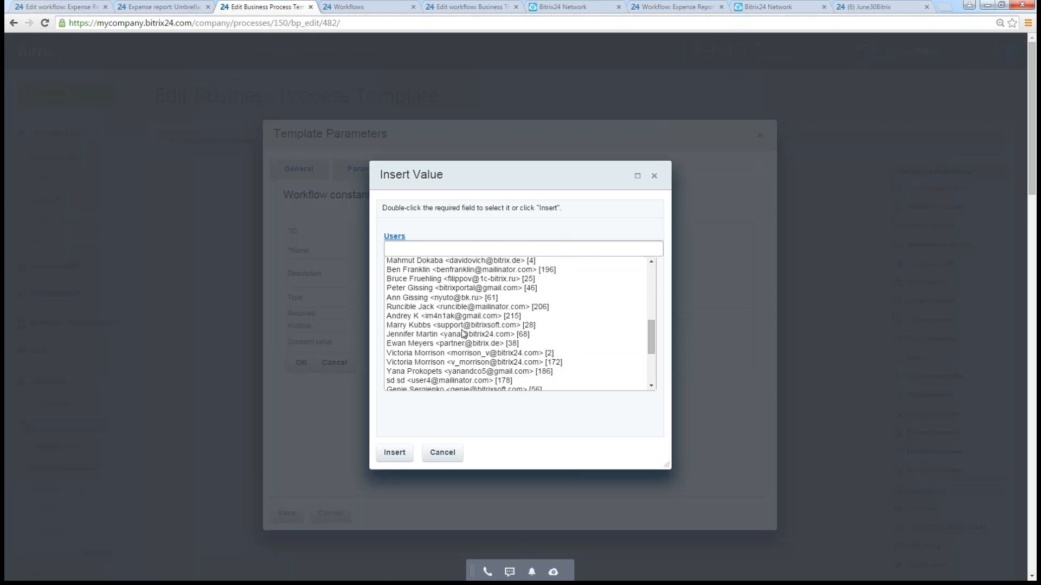
{"action": "scroll", "coordinate": [583, 314], "scroll_direction": "down", "scroll_amount": 2}
{"action": "scroll", "coordinate": [590, 319], "scroll_direction": "up", "scroll_amount": 5}
{"action": "scroll", "coordinate": [590, 318], "scroll_direction": "up", "scroll_amount": 8}
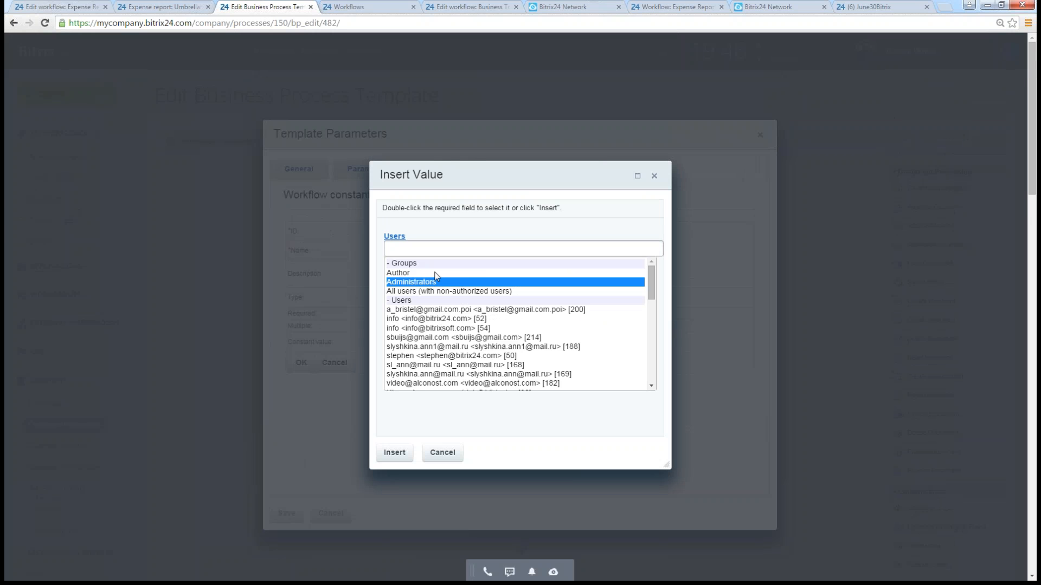
{"action": "left_click", "coordinate": [444, 347]}
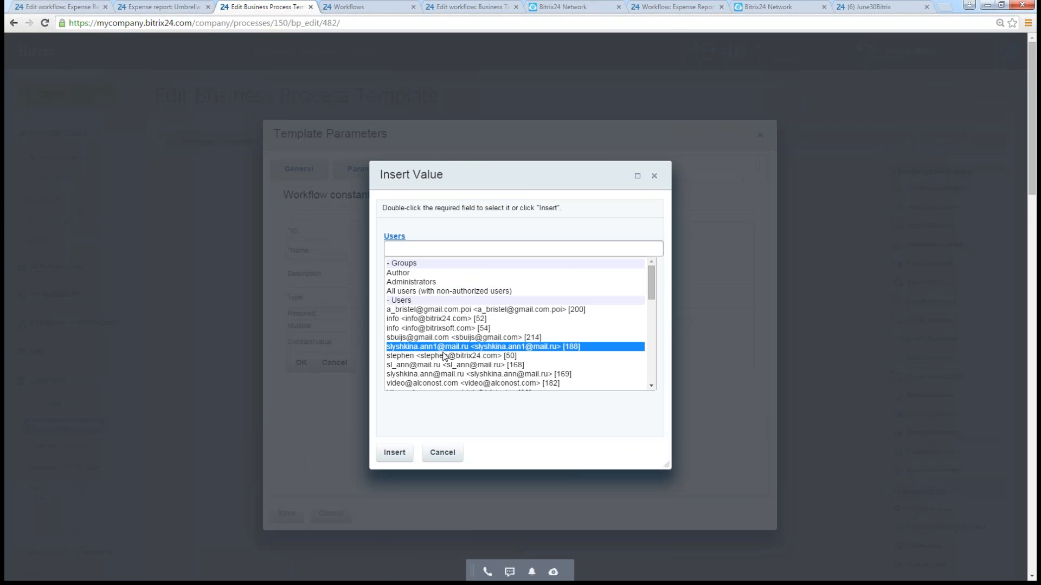
{"action": "left_click", "coordinate": [450, 374]}
{"action": "scroll", "coordinate": [471, 372], "scroll_direction": "down", "scroll_amount": 1}
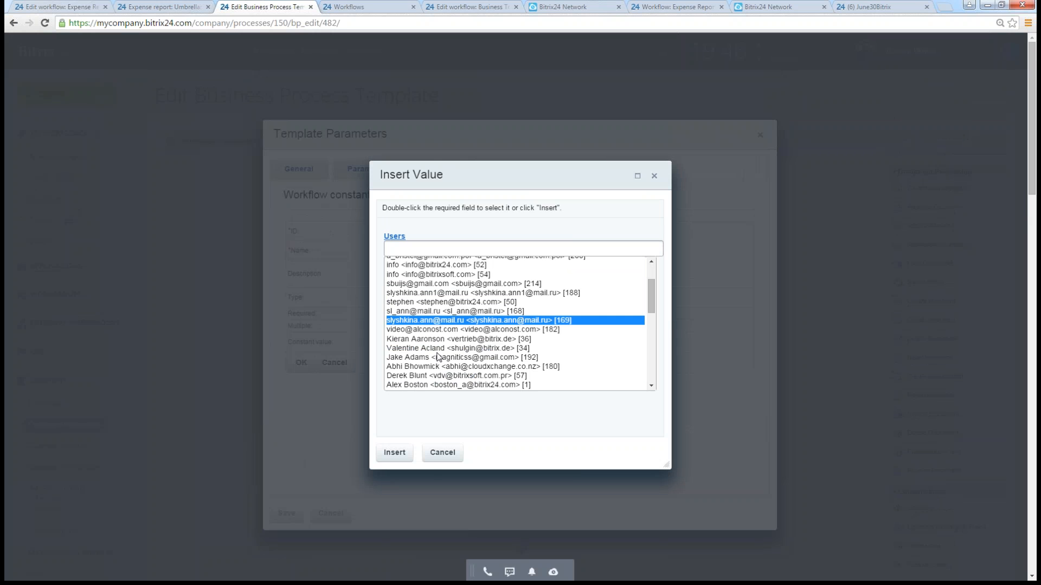
{"action": "left_click", "coordinate": [439, 358]}
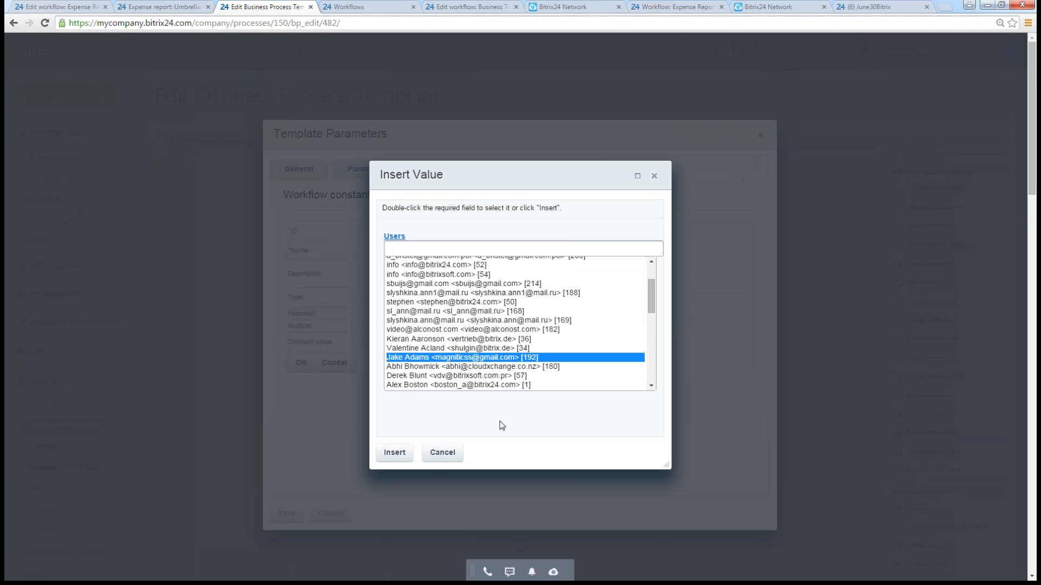
{"action": "left_click", "coordinate": [436, 459]}
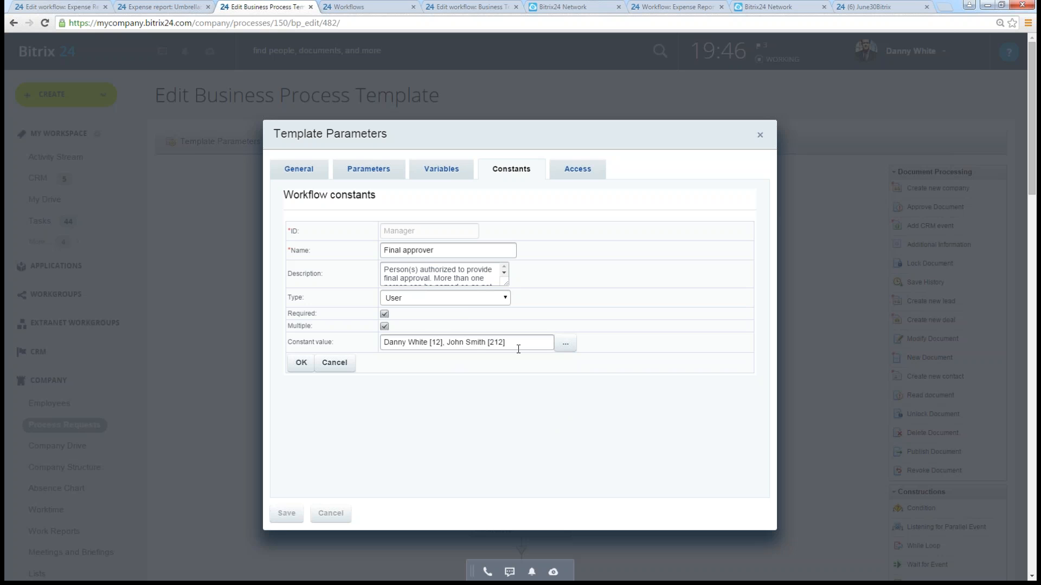
{"action": "triple_click", "coordinate": [430, 343]}
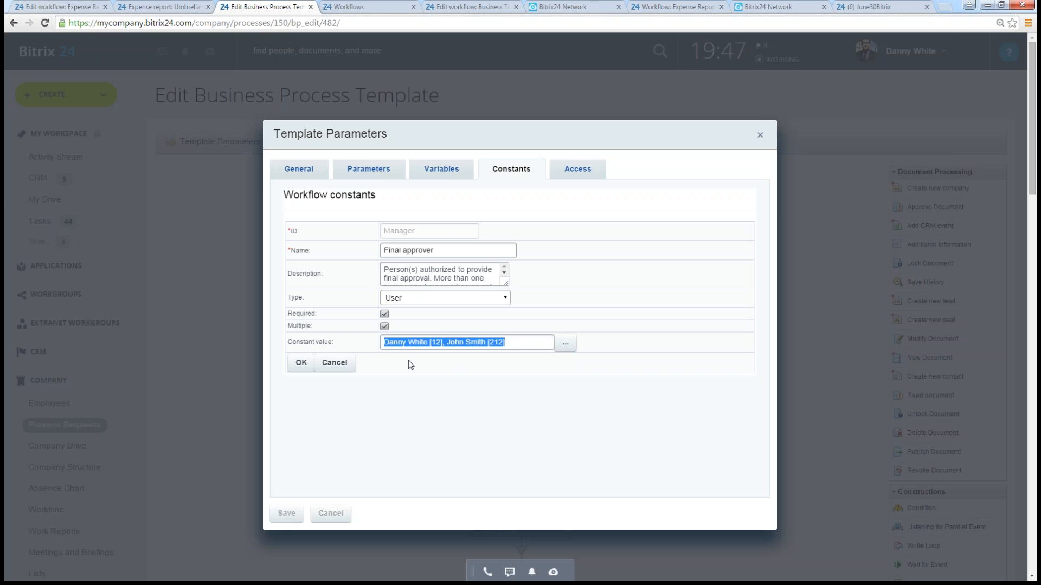
{"action": "left_click", "coordinate": [517, 422]}
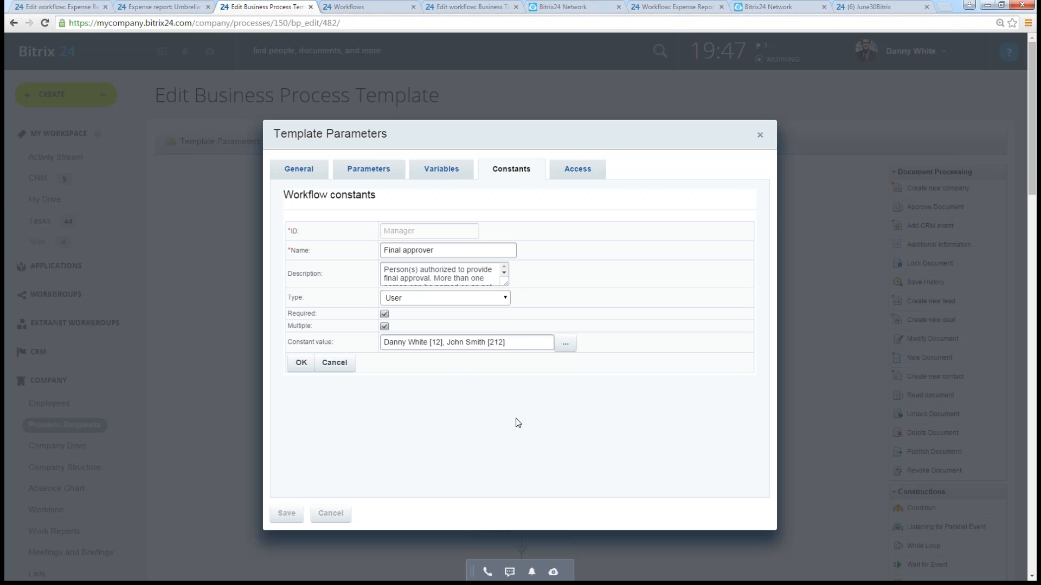
- Examine the Approver variable's definition and available types, keeping User, and close the template parameters without saving
{"action": "left_click", "coordinate": [429, 177]}
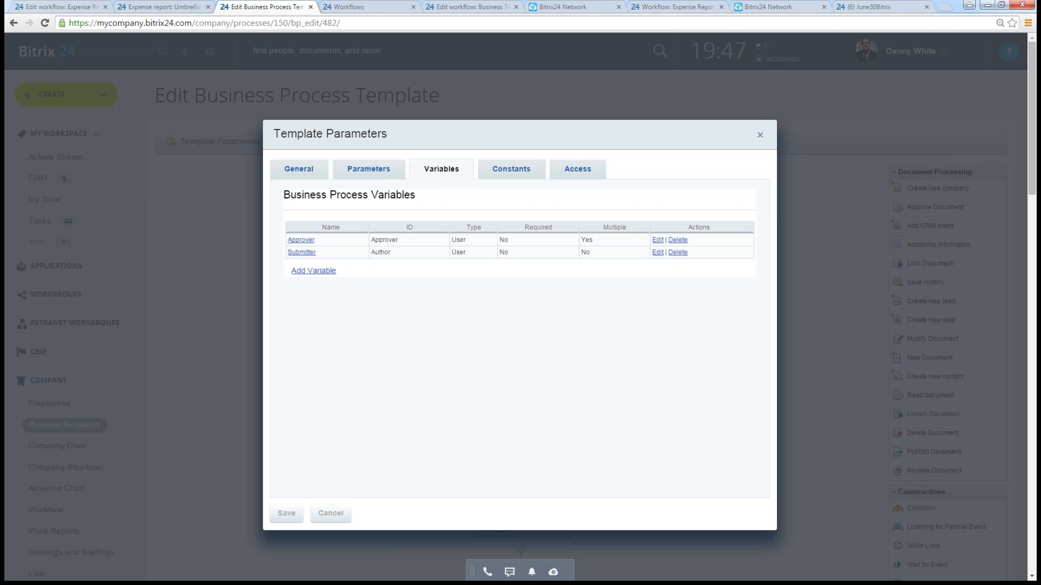
{"action": "left_click", "coordinate": [300, 239]}
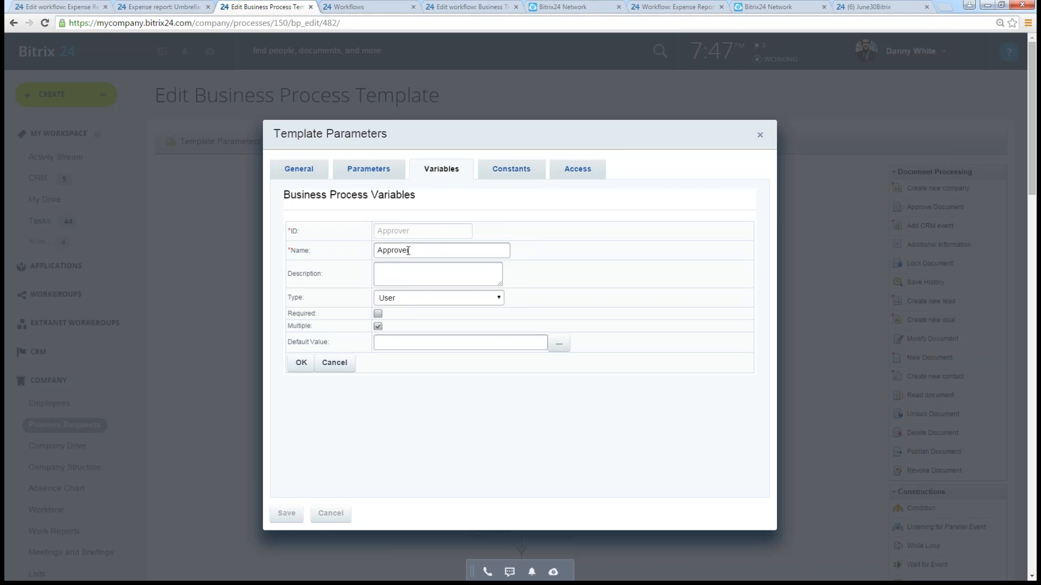
{"action": "left_click", "coordinate": [412, 299]}
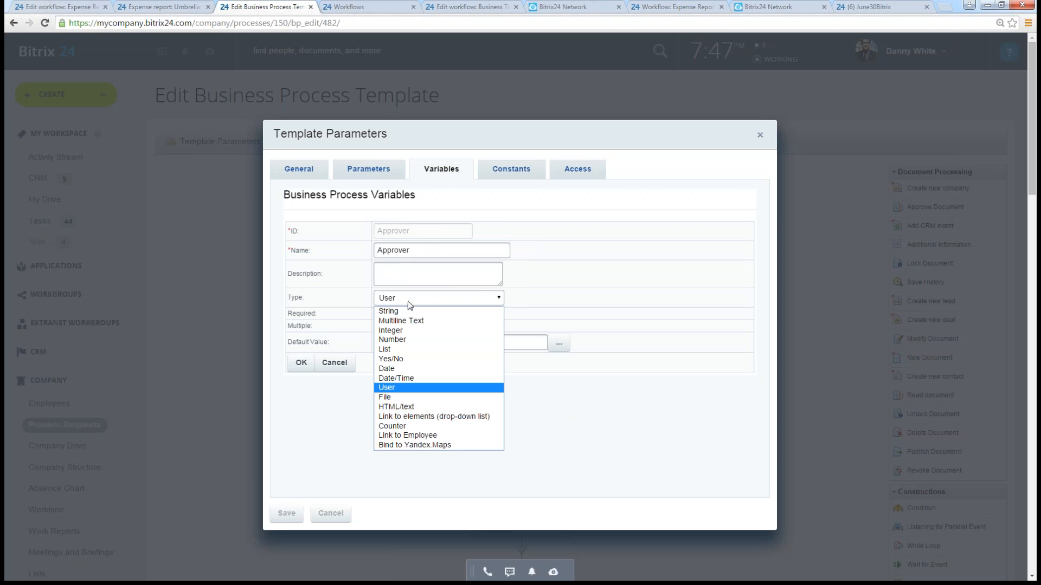
{"action": "left_click", "coordinate": [395, 387]}
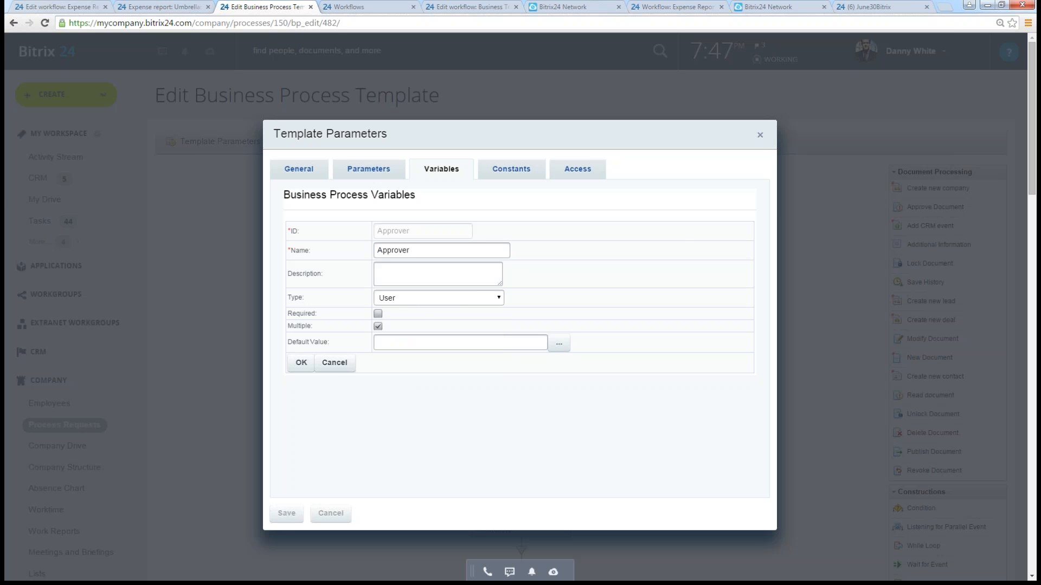
{"action": "left_click", "coordinate": [335, 364]}
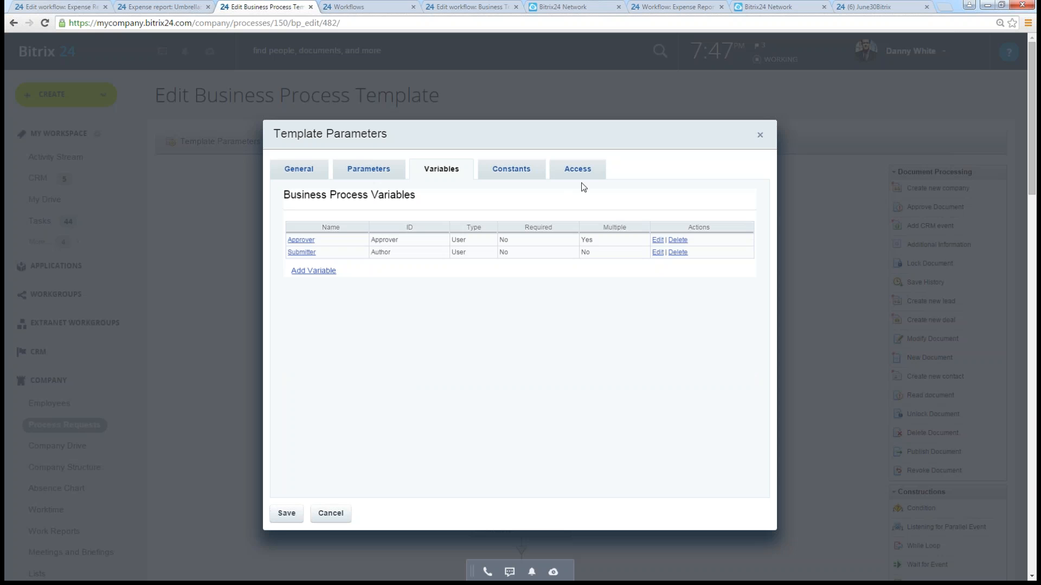
{"action": "left_click", "coordinate": [330, 514]}
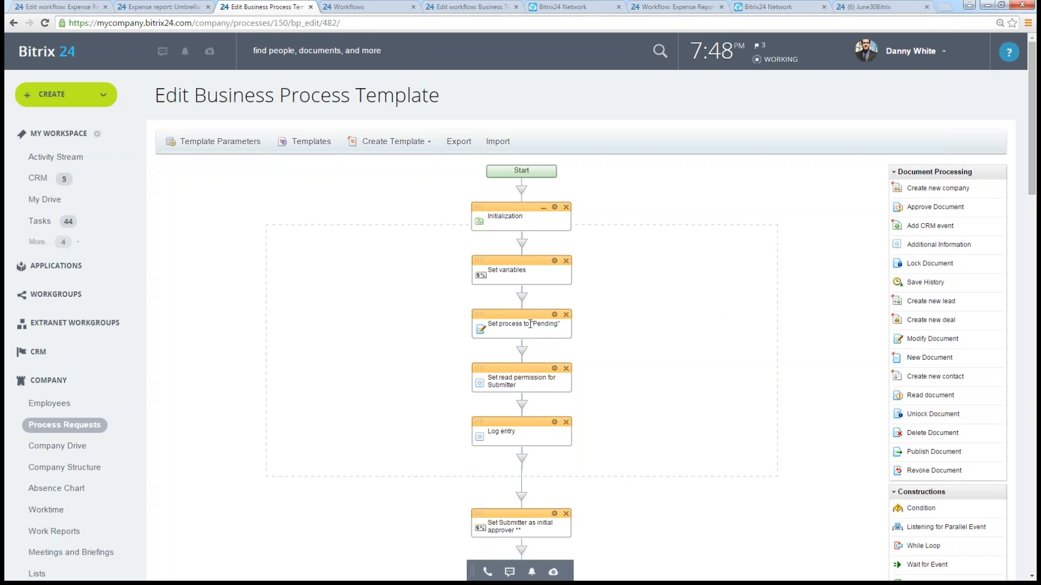
- Check the Set process to "Pending" action and go back to the expense report list to review the Confirmed column
{"action": "left_click_drag", "start_coordinate": [495, 324], "coordinate": [551, 325]}
{"action": "left_click", "coordinate": [625, 338]}
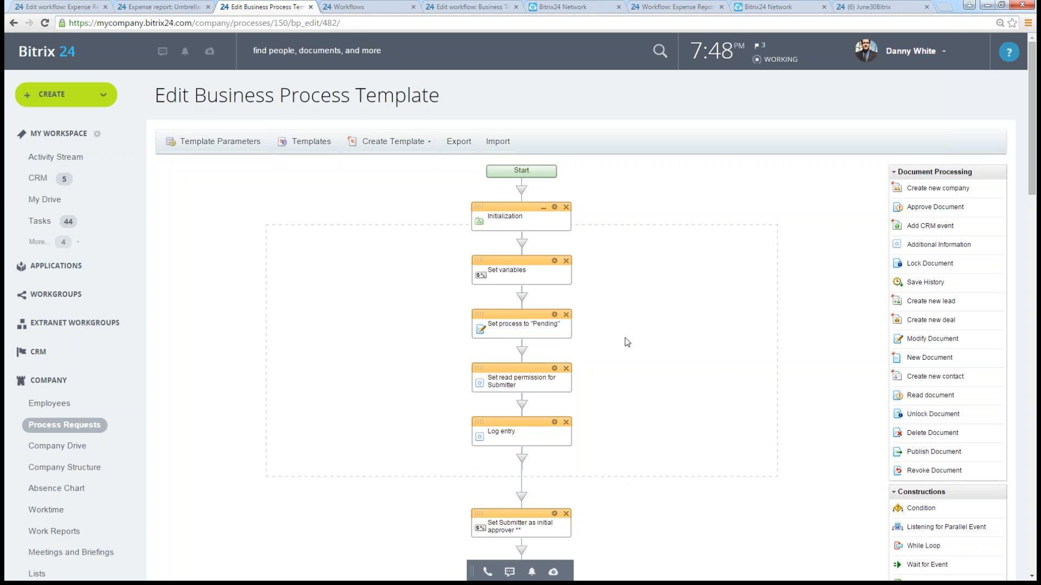
{"action": "left_click", "coordinate": [65, 7]}
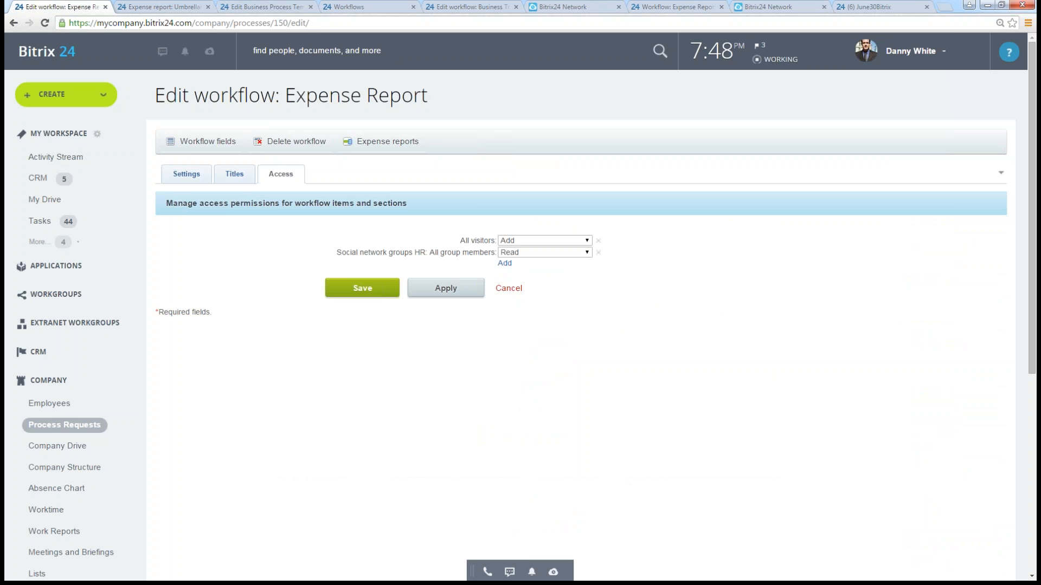
{"action": "left_click", "coordinate": [14, 24]}
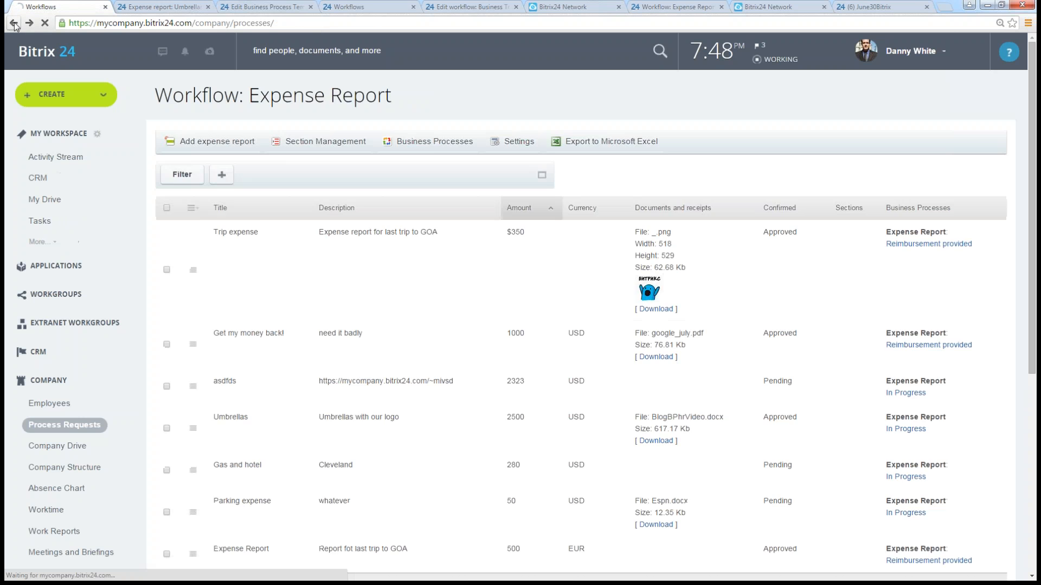
{"action": "left_click", "coordinate": [14, 24]}
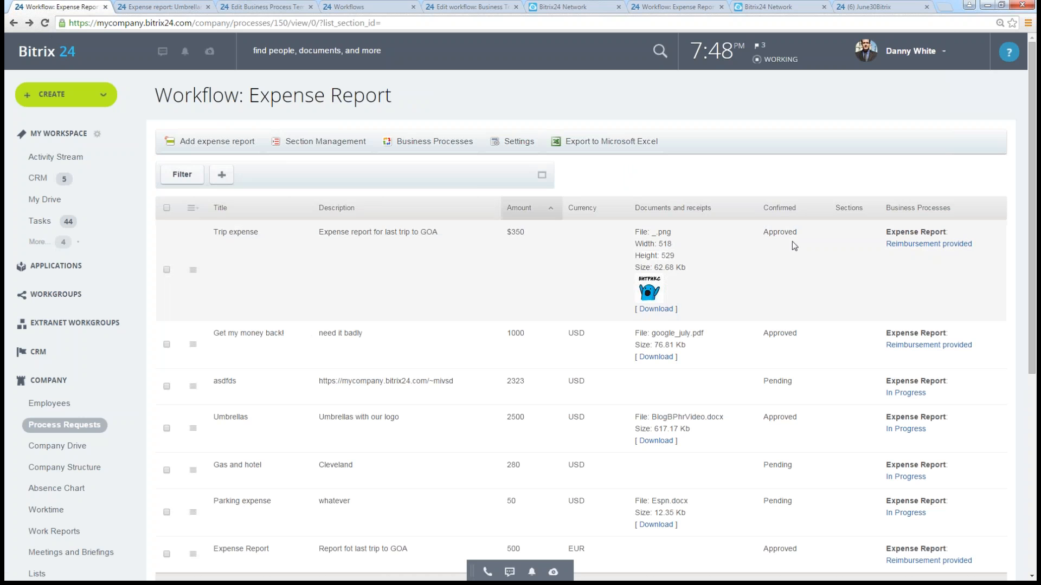
{"action": "scroll", "coordinate": [776, 445], "scroll_direction": "down", "scroll_amount": 2}
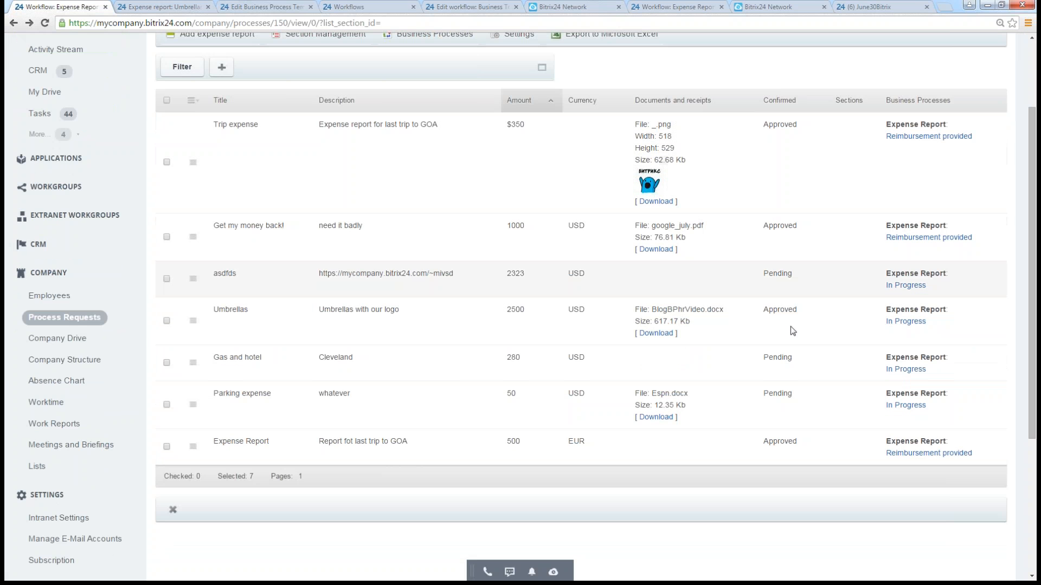
- Close the Umbrellas expense report page and return to the business process template
{"action": "left_click", "coordinate": [170, 9]}
{"action": "left_click", "coordinate": [208, 7]}
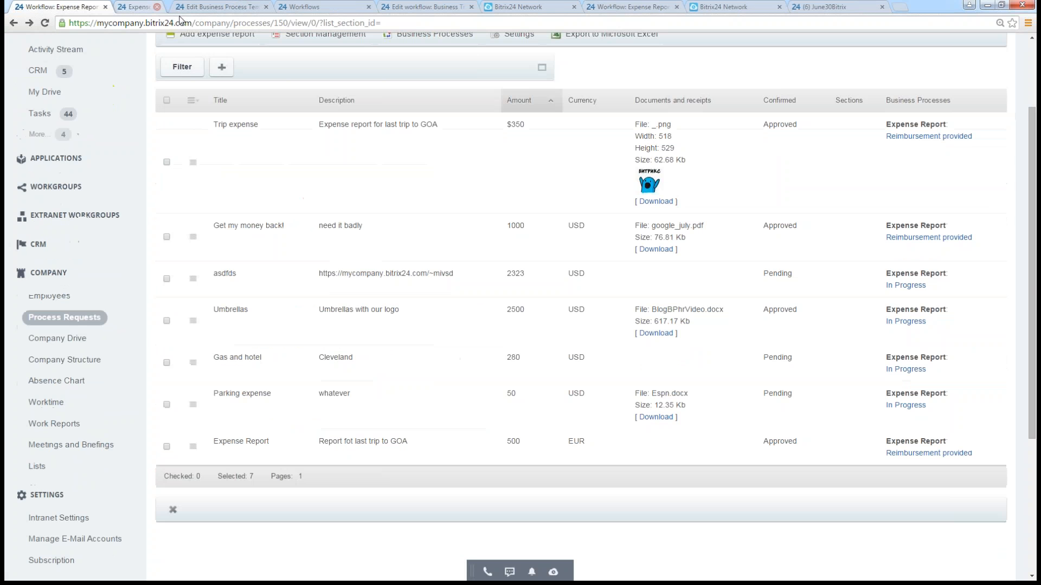
{"action": "left_click", "coordinate": [167, 7]}
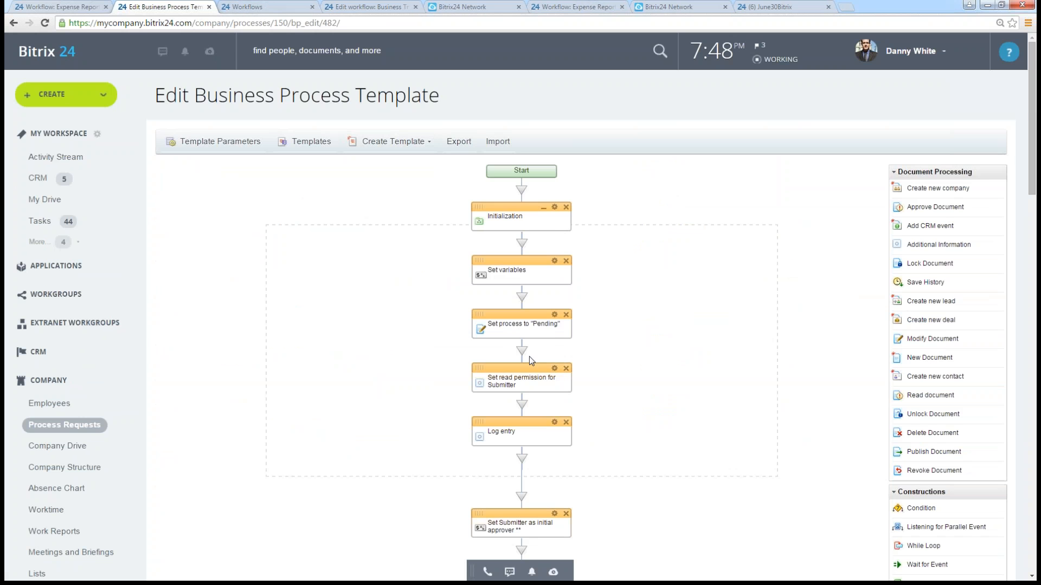
- Examine the flowchart down to the Approval cycle, focusing on the "Approved by a final approver?" condition and its branches
{"action": "scroll", "coordinate": [591, 444], "scroll_direction": "down", "scroll_amount": 1}
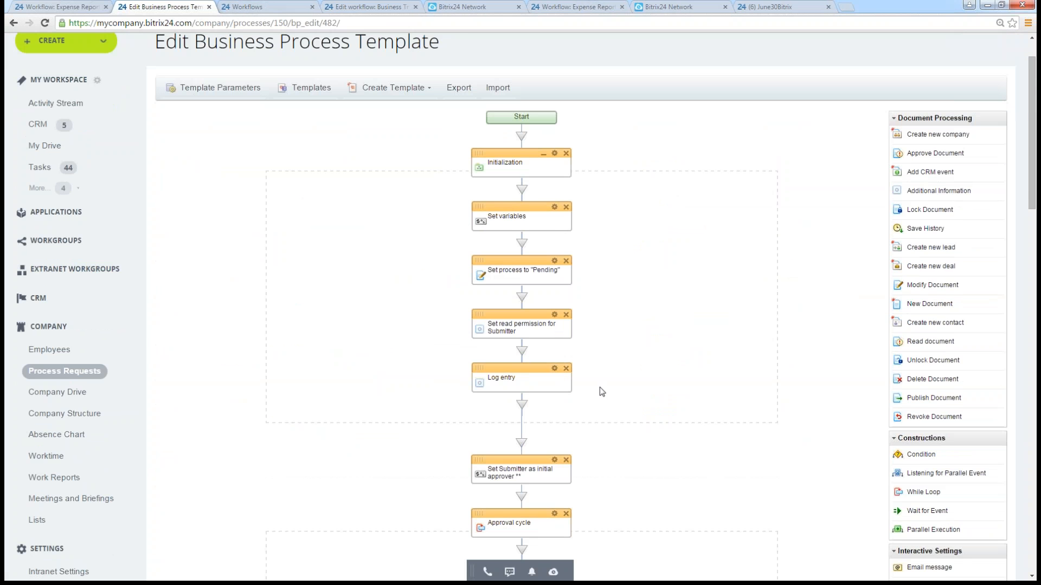
{"action": "scroll", "coordinate": [604, 392], "scroll_direction": "down", "scroll_amount": 4}
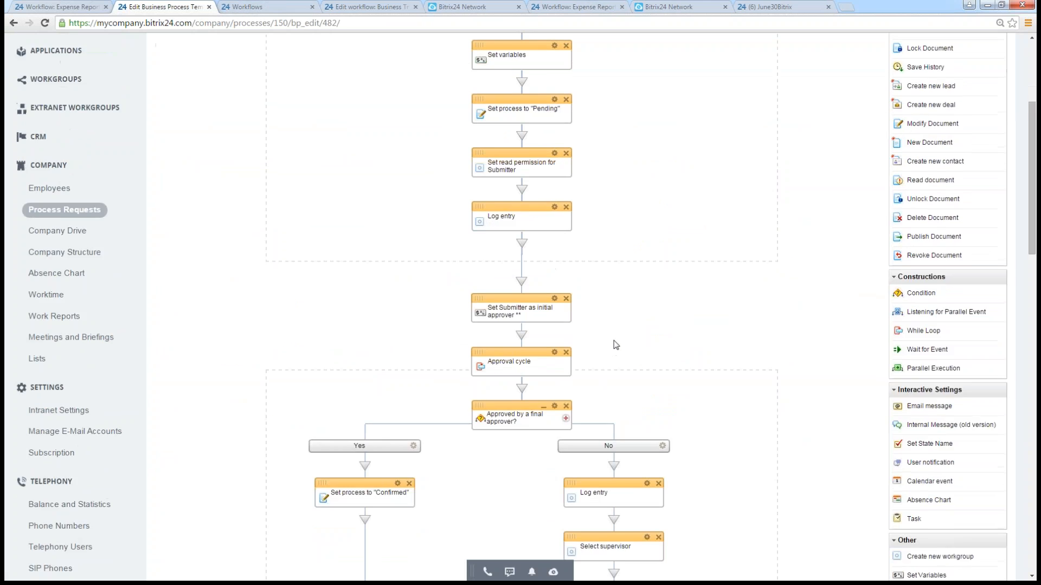
{"action": "scroll", "coordinate": [605, 315], "scroll_direction": "down", "scroll_amount": 2}
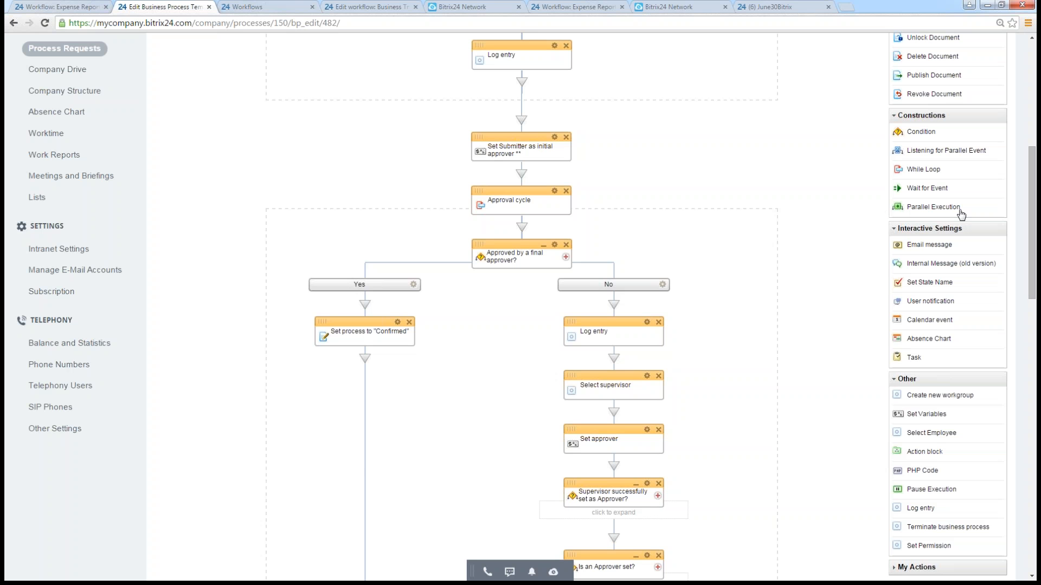
{"action": "left_click_drag", "start_coordinate": [1040, 202], "coordinate": [1040, 243]}
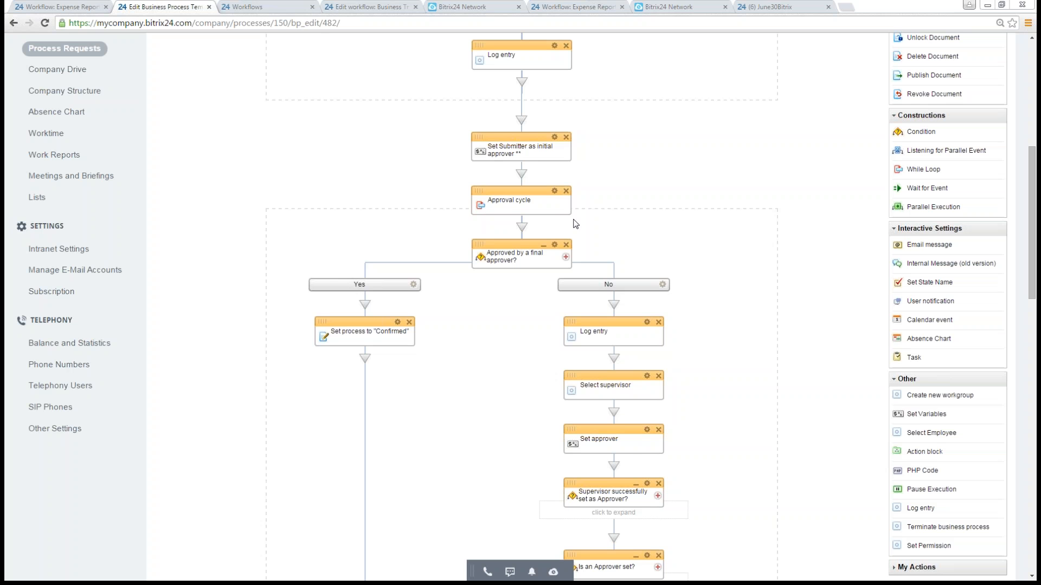
{"action": "scroll", "coordinate": [711, 250], "scroll_direction": "down", "scroll_amount": 1}
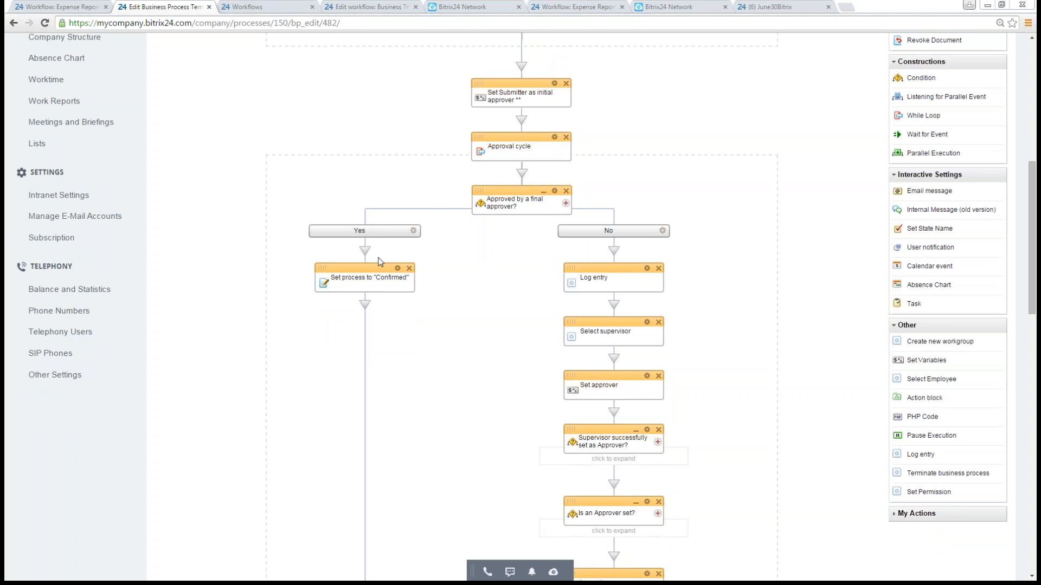
{"action": "triple_click", "coordinate": [488, 202]}
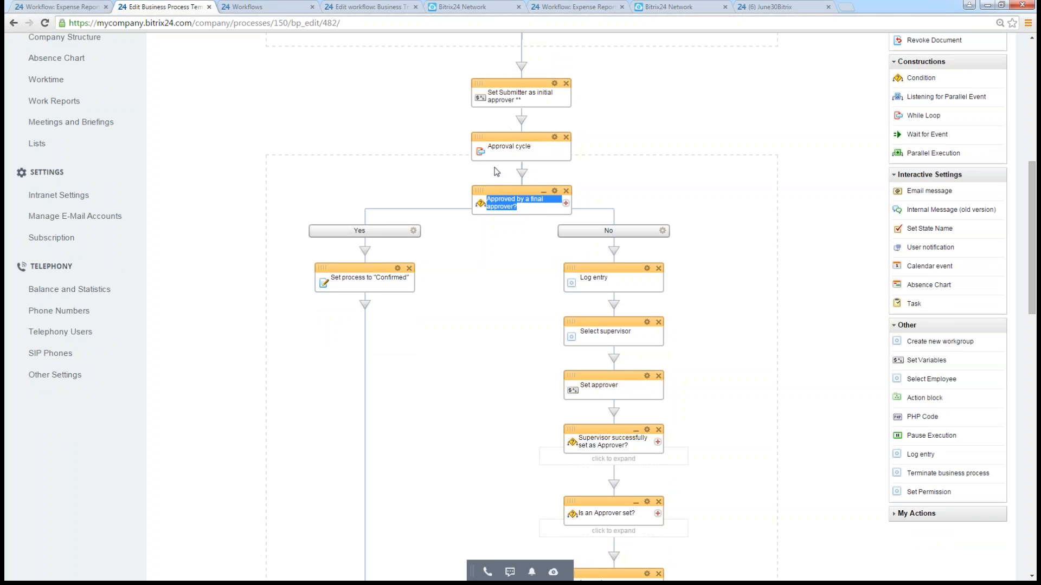
{"action": "left_click", "coordinate": [526, 213]}
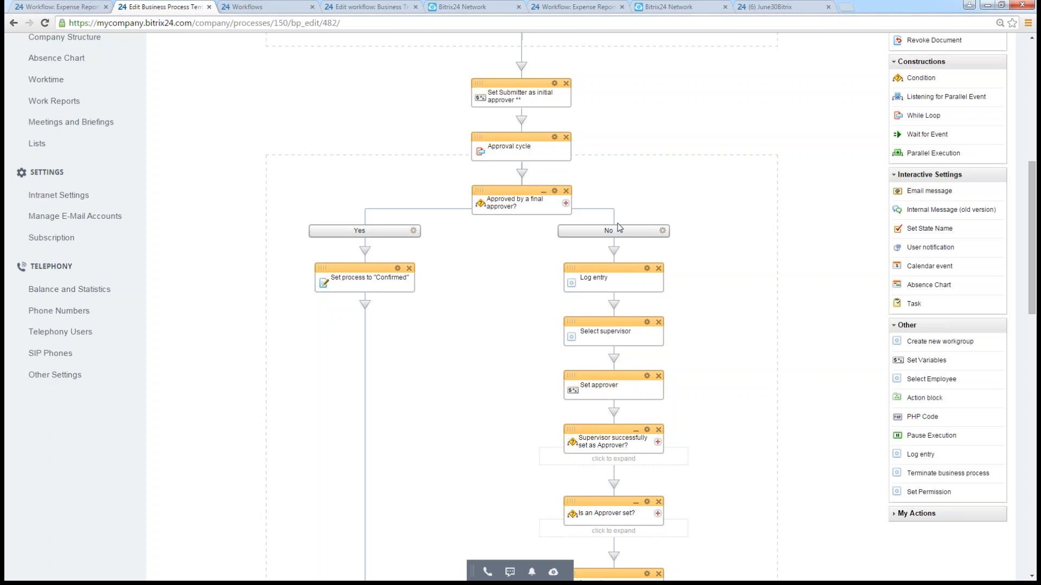
- Check the Yes branch's Approver condition, its comparison operators and the {=Constant:Manager} value, and close its parameters without saving
{"action": "left_click", "coordinate": [414, 232]}
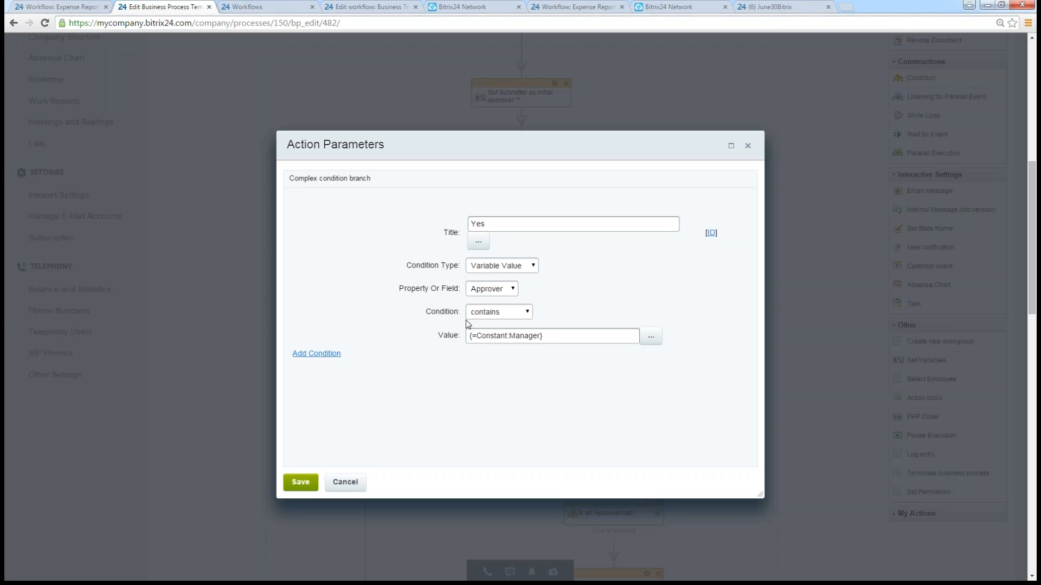
{"action": "left_click", "coordinate": [508, 315]}
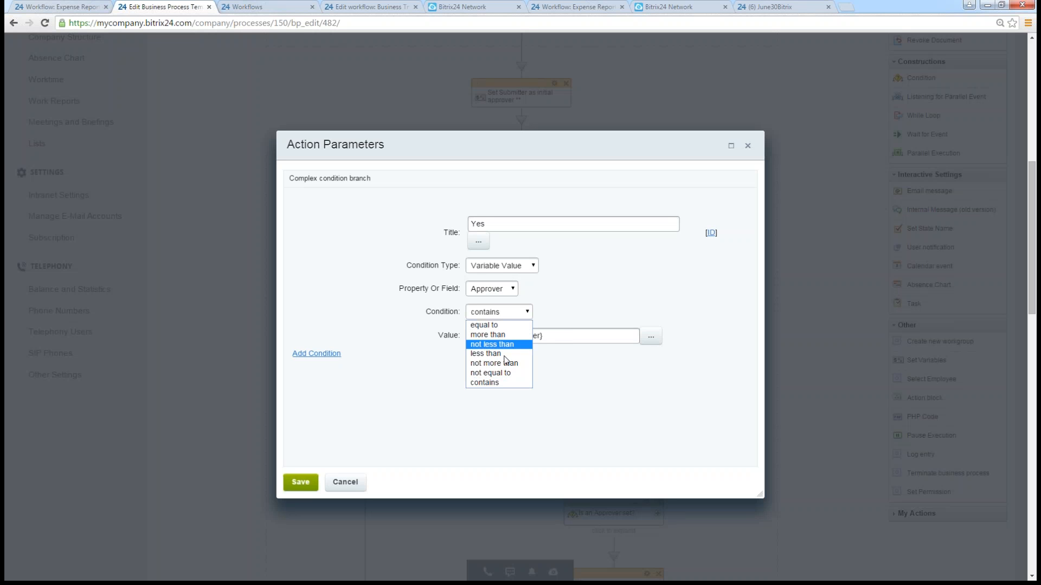
{"action": "left_click", "coordinate": [597, 418]}
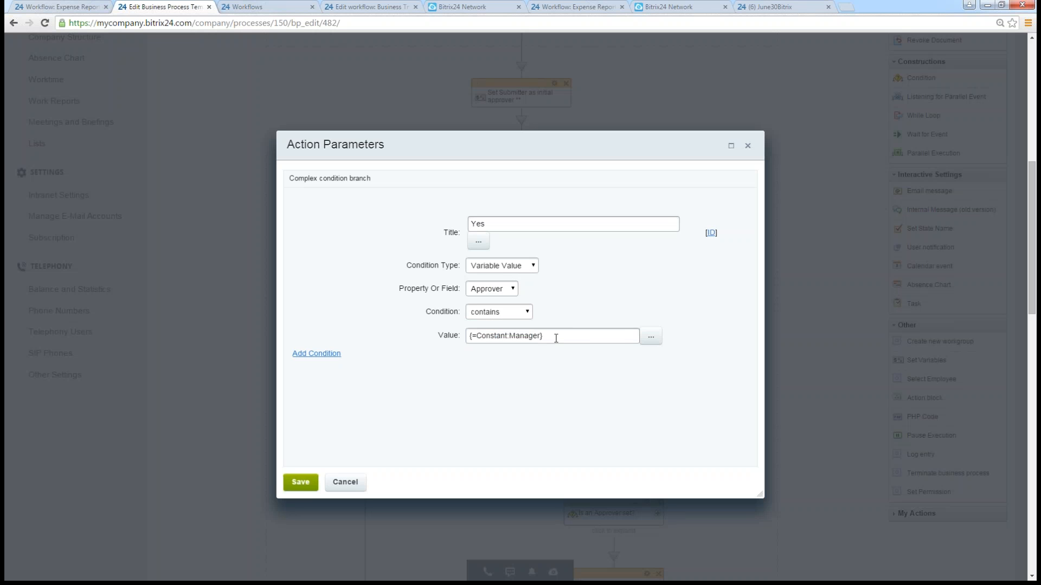
{"action": "left_click_drag", "start_coordinate": [556, 338], "coordinate": [474, 372]}
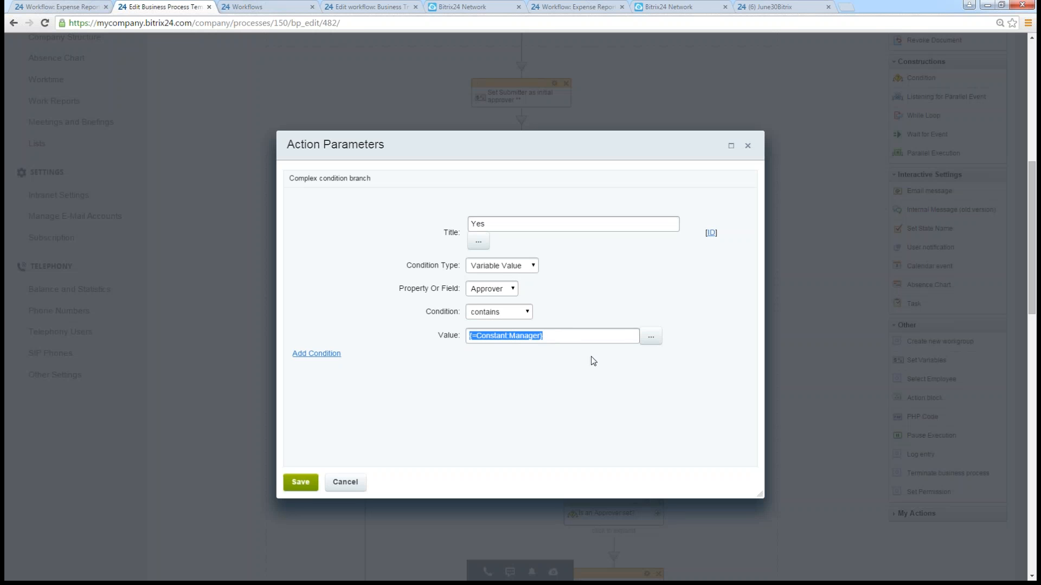
{"action": "left_click", "coordinate": [571, 338]}
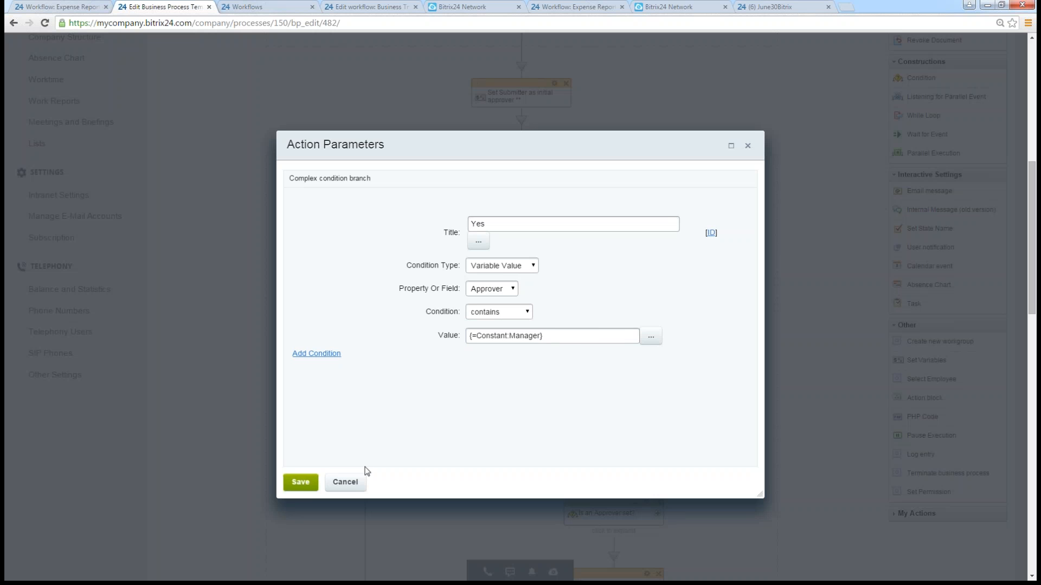
{"action": "left_click", "coordinate": [345, 482]}
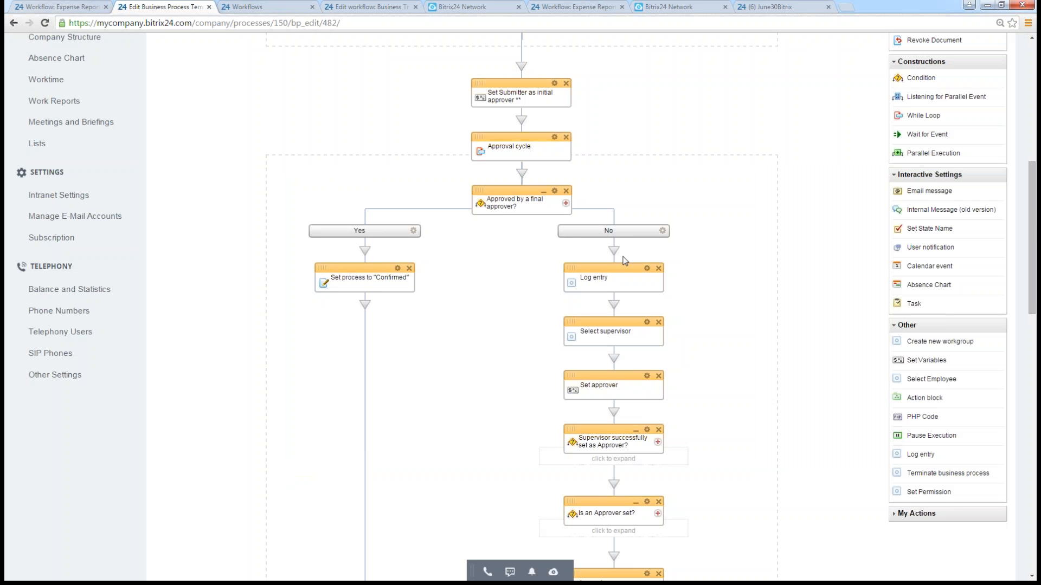
- Review the Select supervisor action's parameters, focusing on the {=Variable:Approver} user, and close them without saving
{"action": "scroll", "coordinate": [613, 266], "scroll_direction": "down", "scroll_amount": 1}
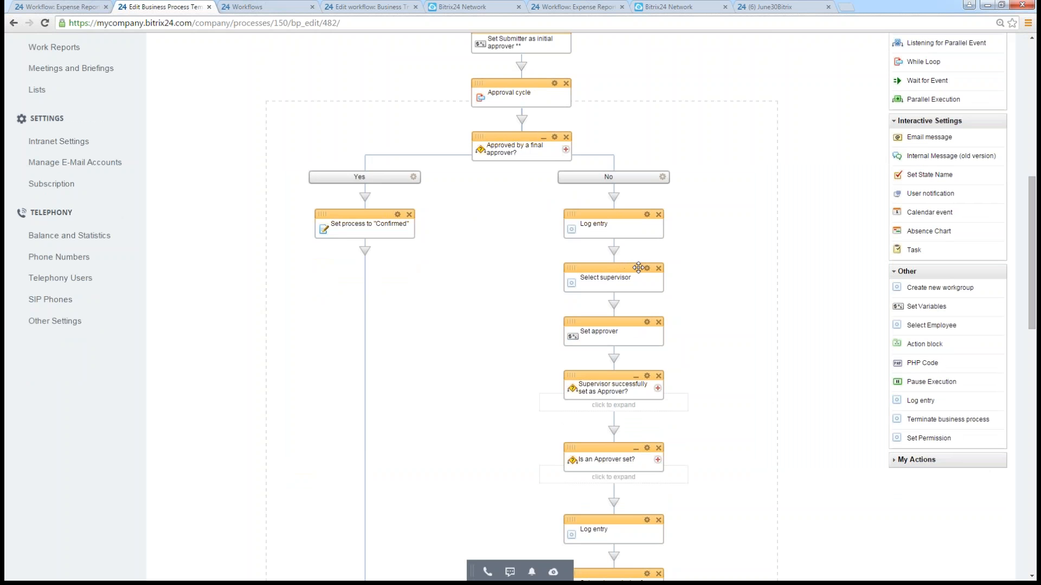
{"action": "triple_click", "coordinate": [584, 280]}
{"action": "left_click", "coordinate": [671, 277]}
{"action": "mouse_move", "coordinate": [896, 328]}
{"action": "left_mouse_down"}
{"action": "mouse_move", "coordinate": [792, 287]}
{"action": "mouse_move", "coordinate": [560, 287]}
{"action": "mouse_move", "coordinate": [883, 321]}
{"action": "left_mouse_up"}
{"action": "left_click", "coordinate": [647, 268]}
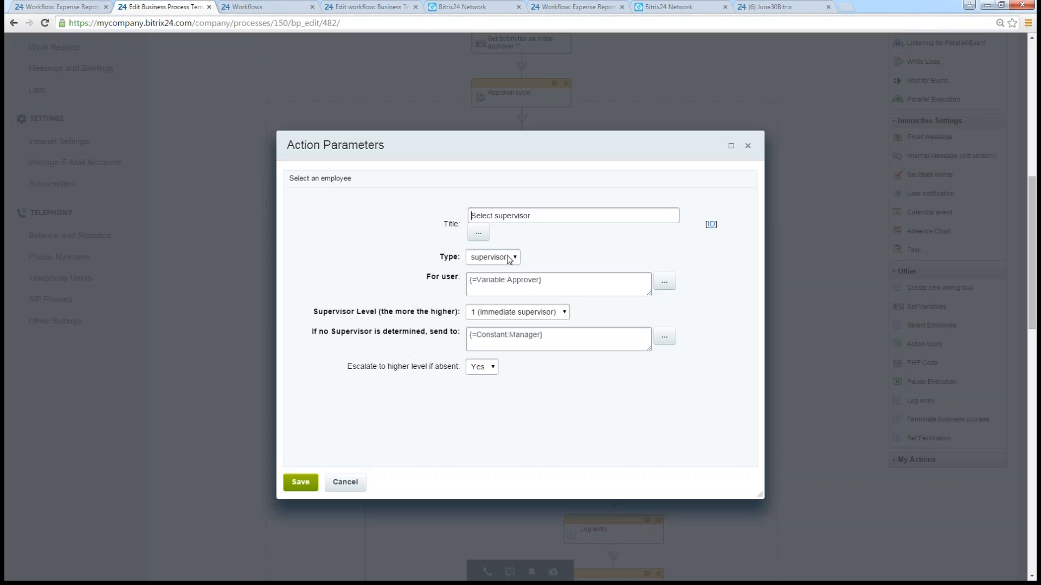
{"action": "left_click_drag", "start_coordinate": [542, 280], "coordinate": [469, 281]}
{"action": "left_click", "coordinate": [349, 486]}
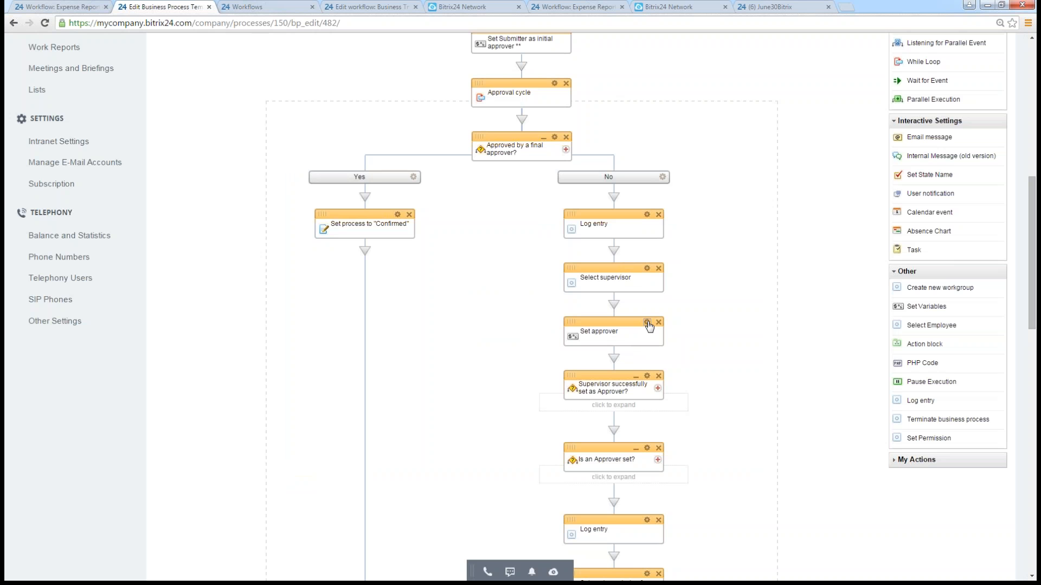
- Open the Set approver action's parameters and examine the value assigned to the Approver variable
{"action": "left_click", "coordinate": [649, 324]}
{"action": "left_click_drag", "start_coordinate": [471, 144], "coordinate": [252, 175]}
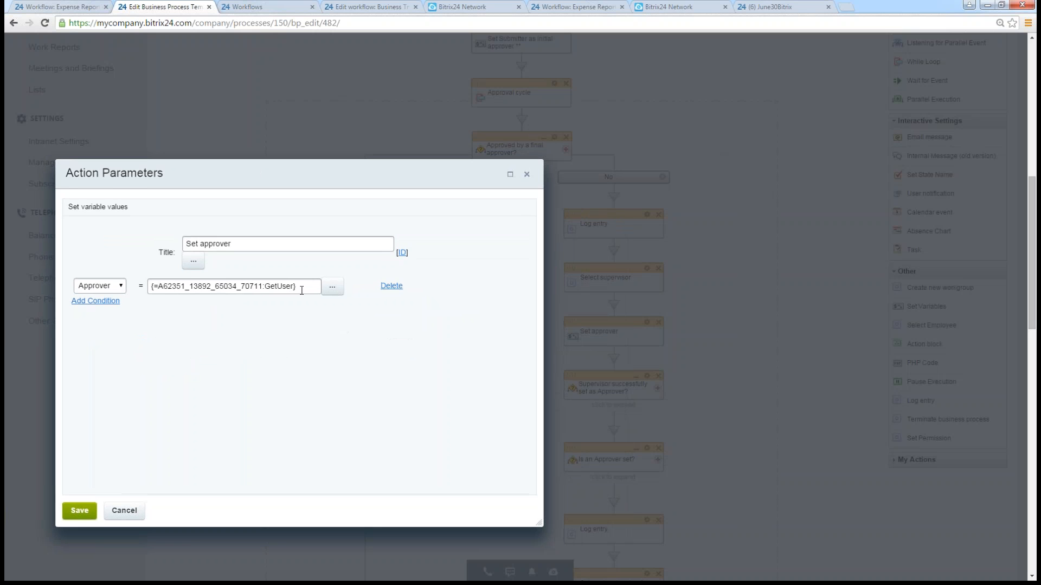
{"action": "left_click_drag", "start_coordinate": [302, 291], "coordinate": [150, 288]}
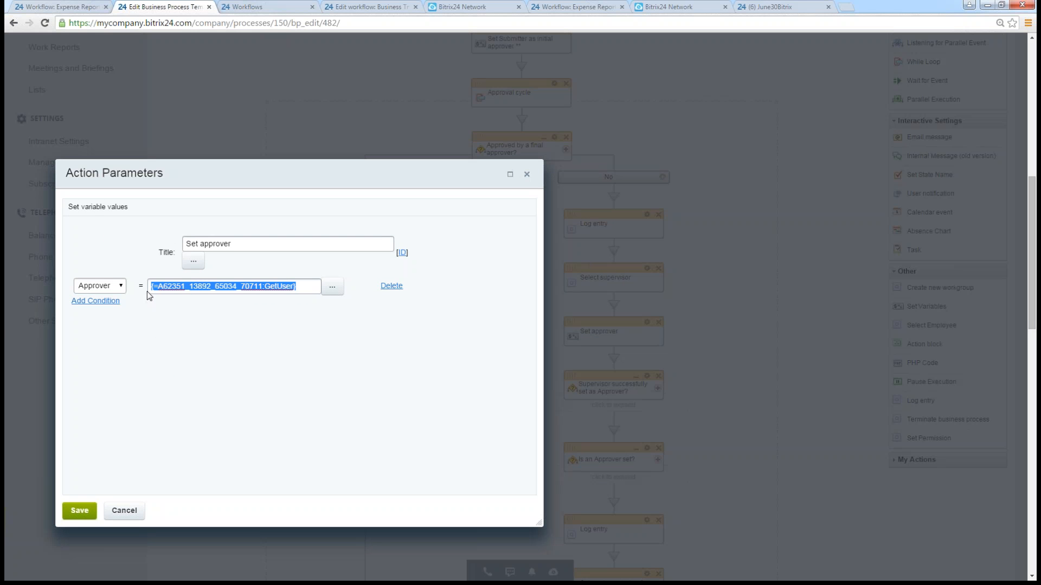
- Insert Select supervisor's Selected Employee from the additional results as the Approver value, and close the Set approver parameters without saving
{"action": "left_click", "coordinate": [333, 287]}
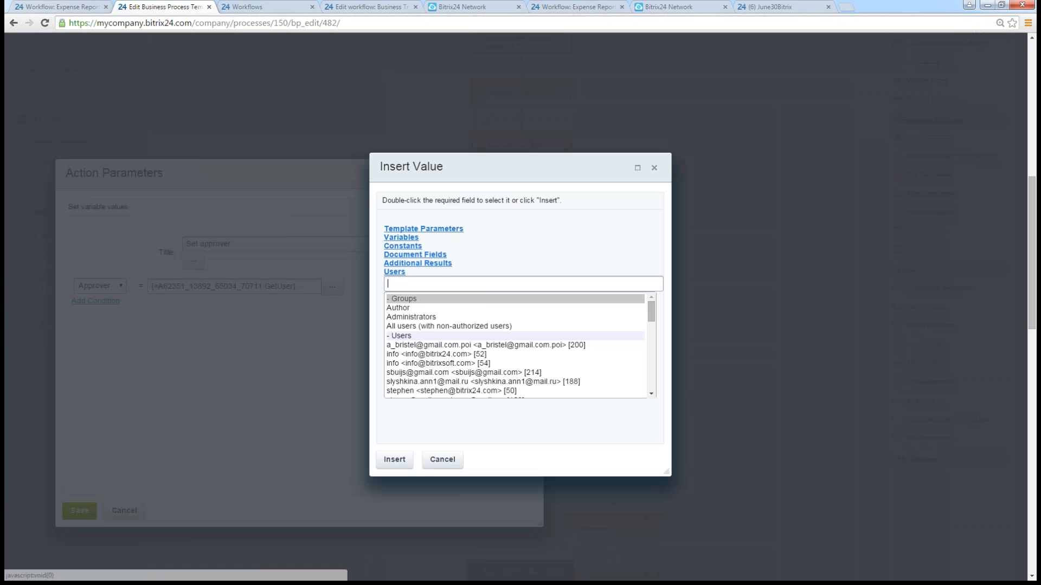
{"action": "left_click", "coordinate": [423, 263]}
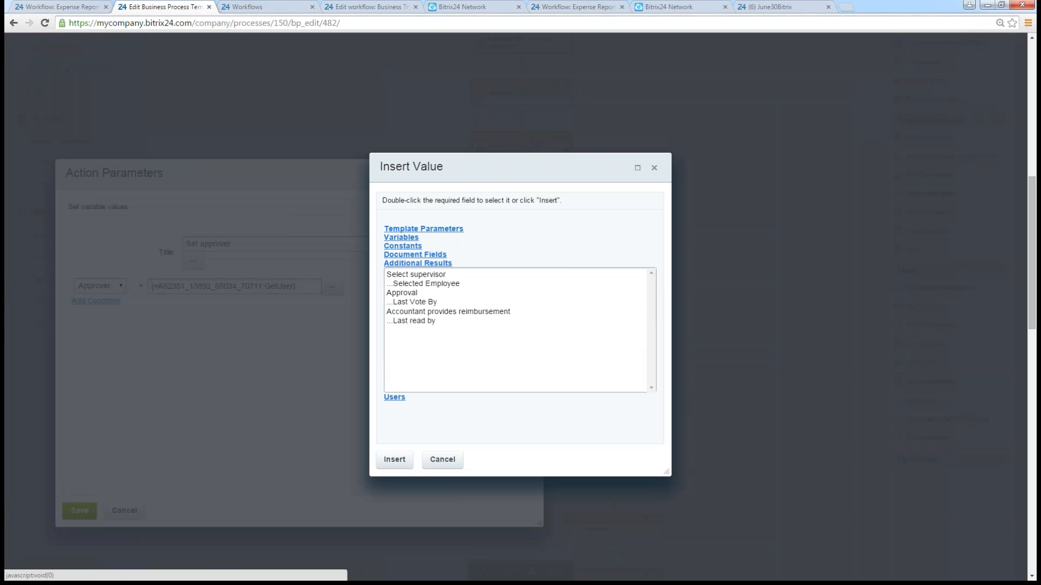
{"action": "left_click", "coordinate": [432, 288]}
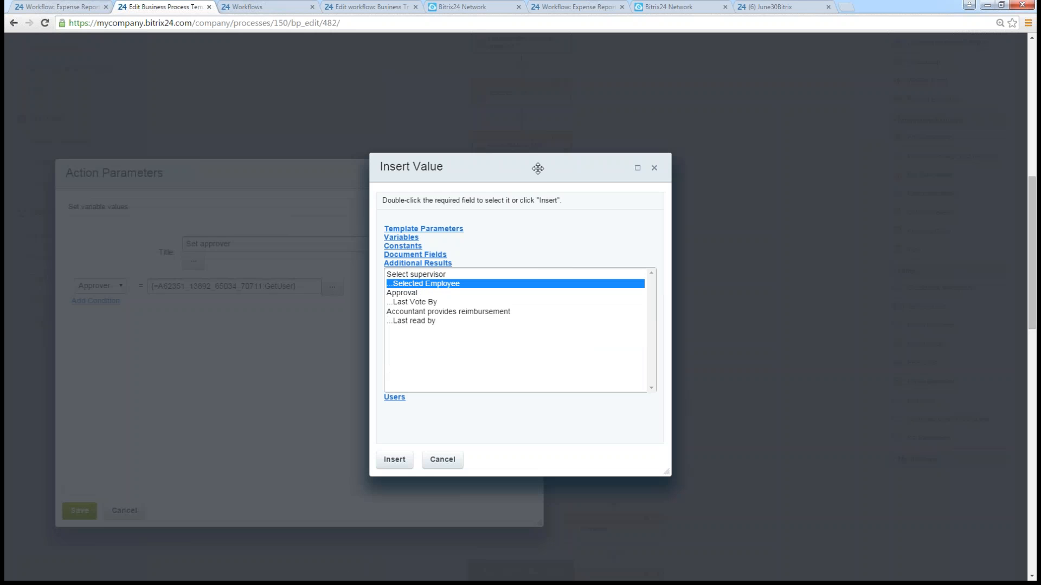
{"action": "left_click_drag", "start_coordinate": [470, 184], "coordinate": [295, 206]}
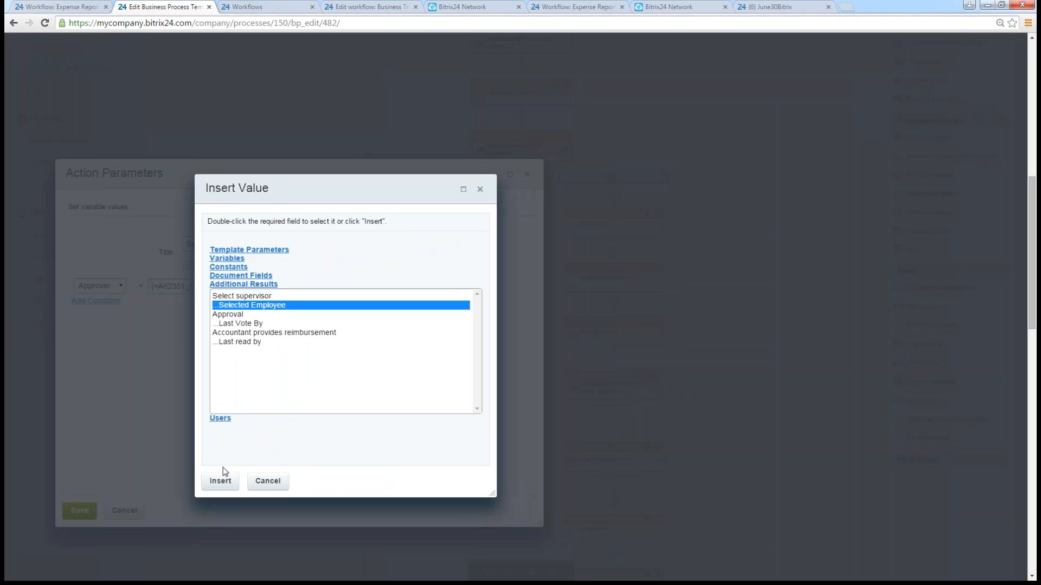
{"action": "left_click", "coordinate": [221, 481]}
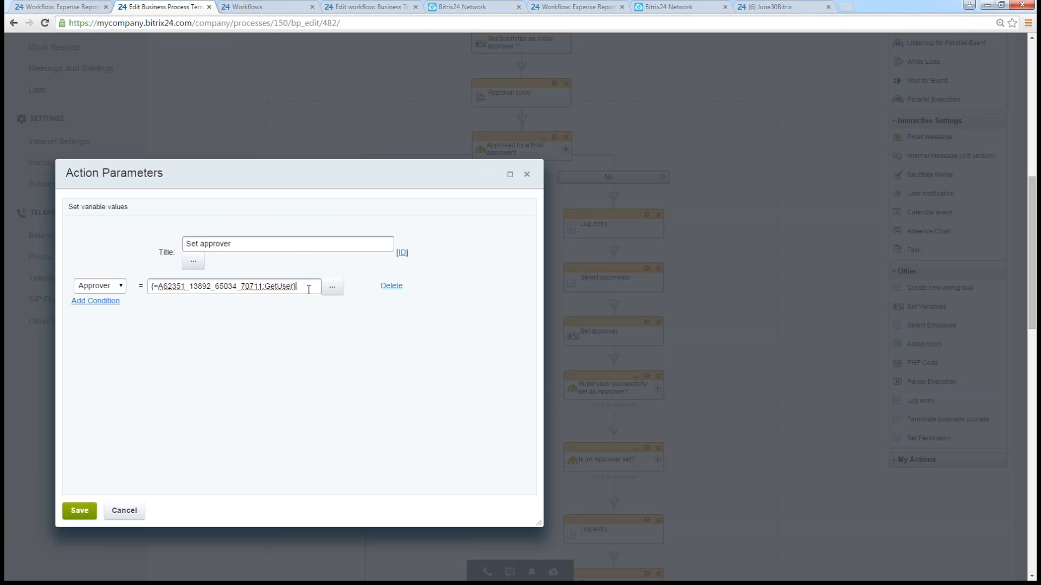
{"action": "left_click_drag", "start_coordinate": [309, 290], "coordinate": [150, 287]}
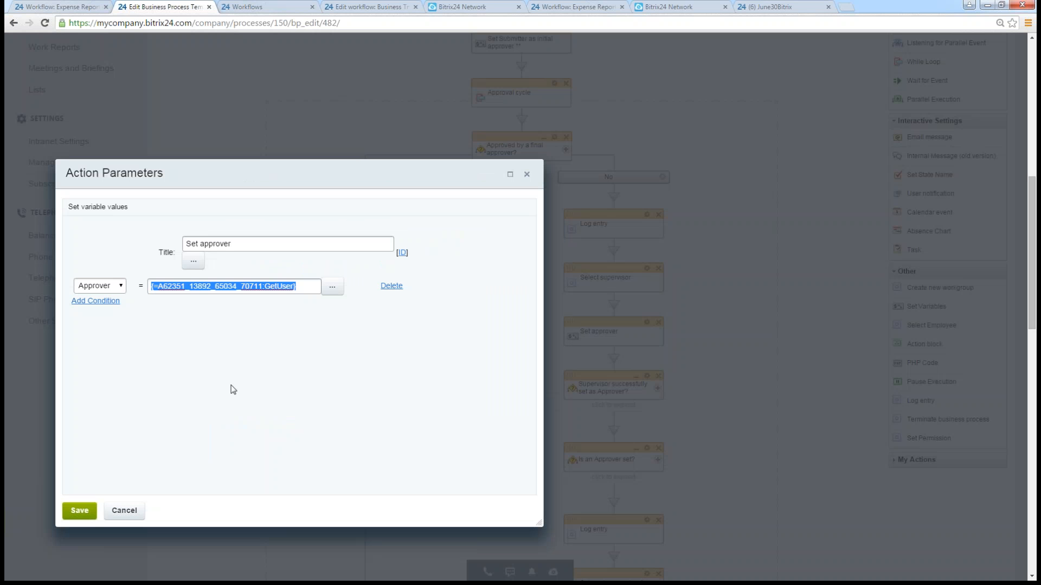
{"action": "left_click", "coordinate": [140, 507]}
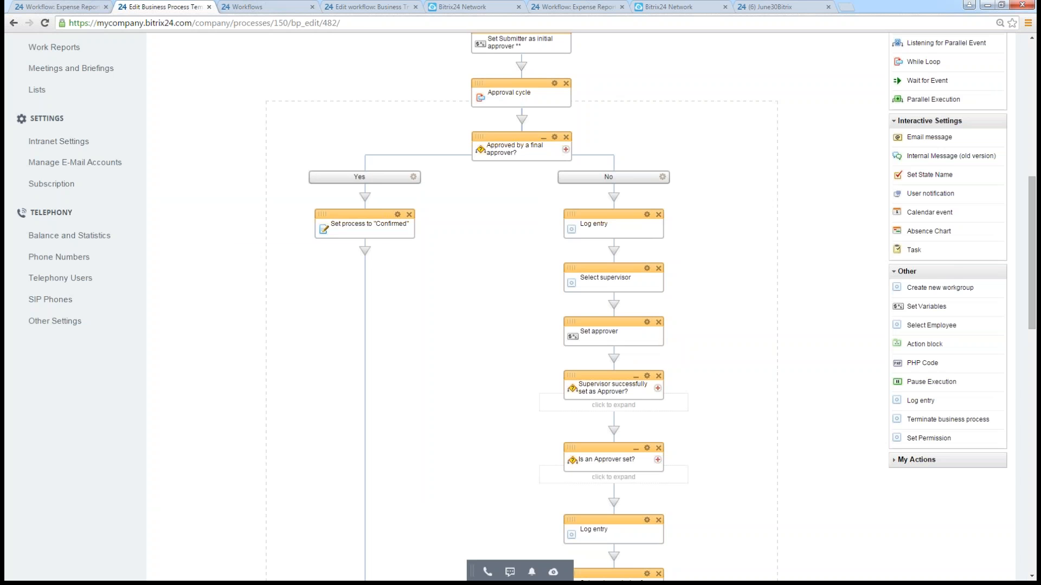
- Open the parameters of the Approval action at the end of the No branch and check its approving voters
{"action": "scroll", "coordinate": [718, 344], "scroll_direction": "down", "scroll_amount": 1}
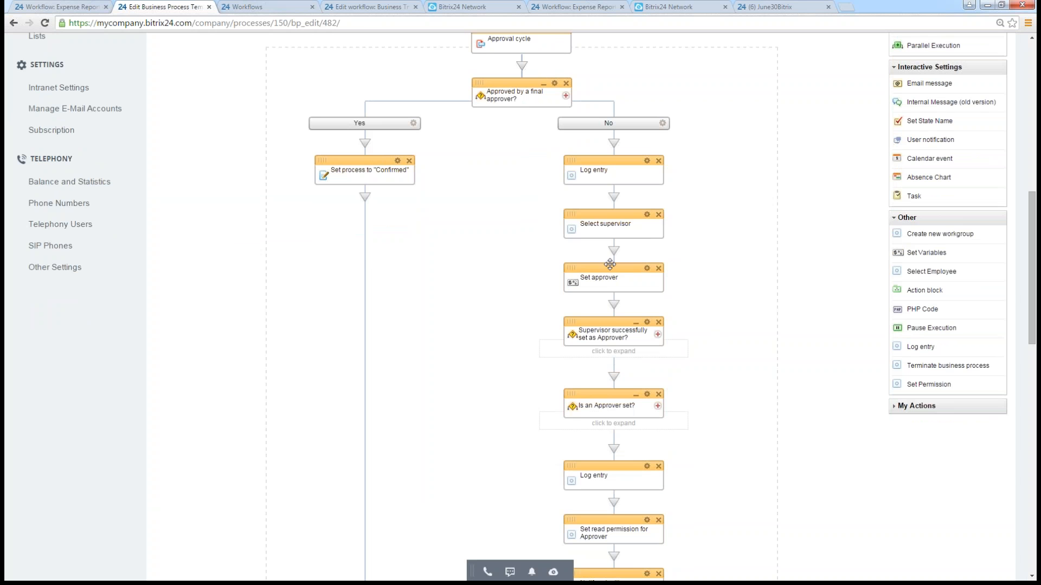
{"action": "scroll", "coordinate": [610, 264], "scroll_direction": "down", "scroll_amount": 1}
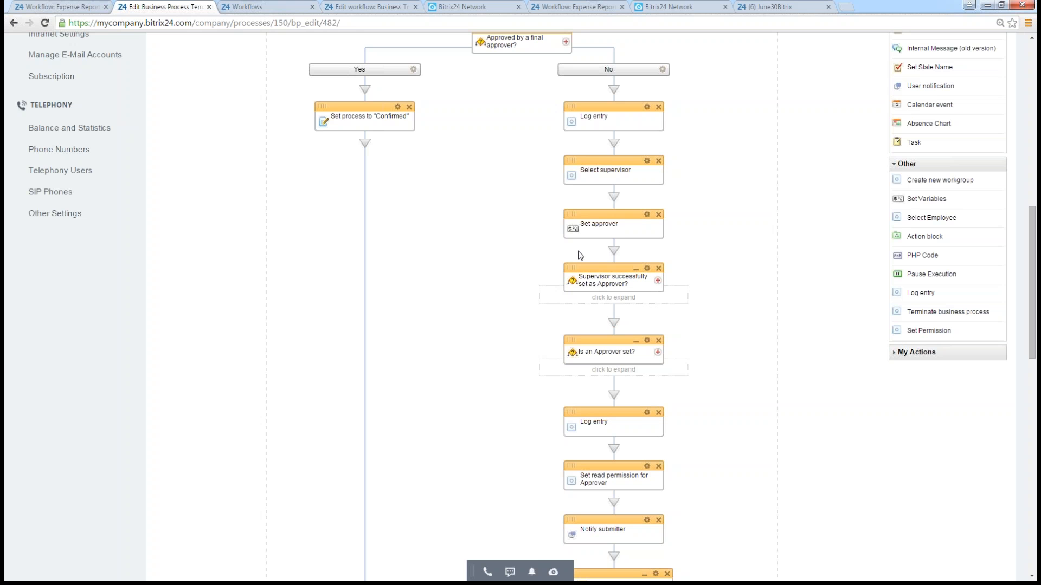
{"action": "scroll", "coordinate": [670, 279], "scroll_direction": "down", "scroll_amount": 1}
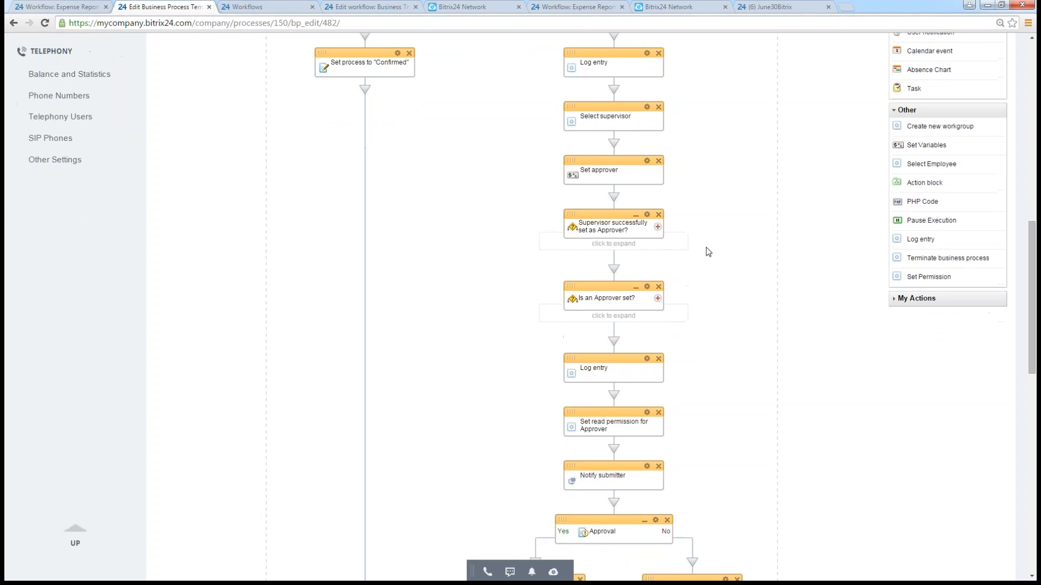
{"action": "scroll", "coordinate": [708, 252], "scroll_direction": "down", "scroll_amount": 3}
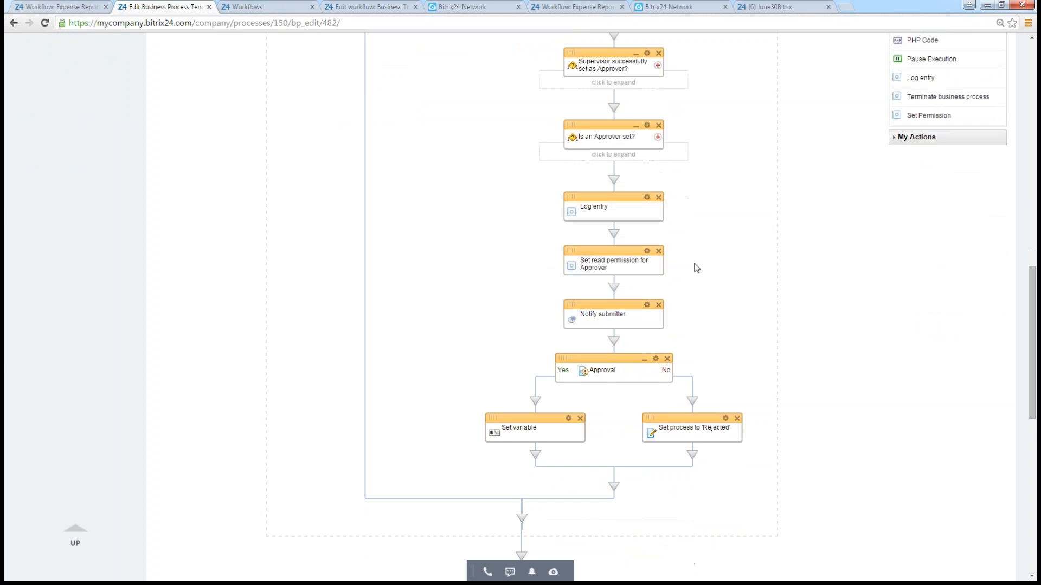
{"action": "scroll", "coordinate": [699, 255], "scroll_direction": "down", "scroll_amount": 1}
{"action": "scroll", "coordinate": [710, 173], "scroll_direction": "down", "scroll_amount": 1}
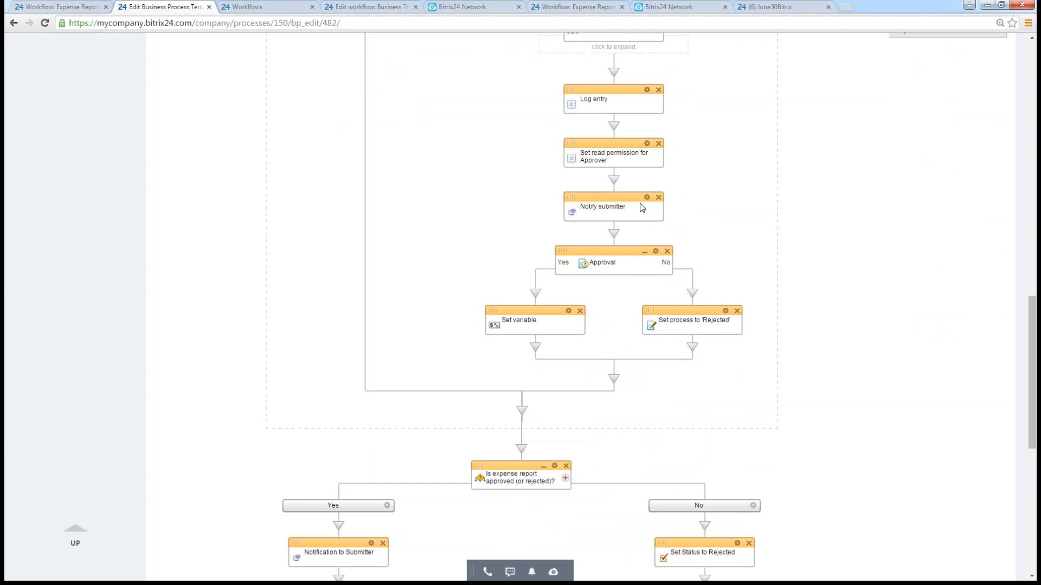
{"action": "scroll", "coordinate": [638, 200], "scroll_direction": "down", "scroll_amount": 1}
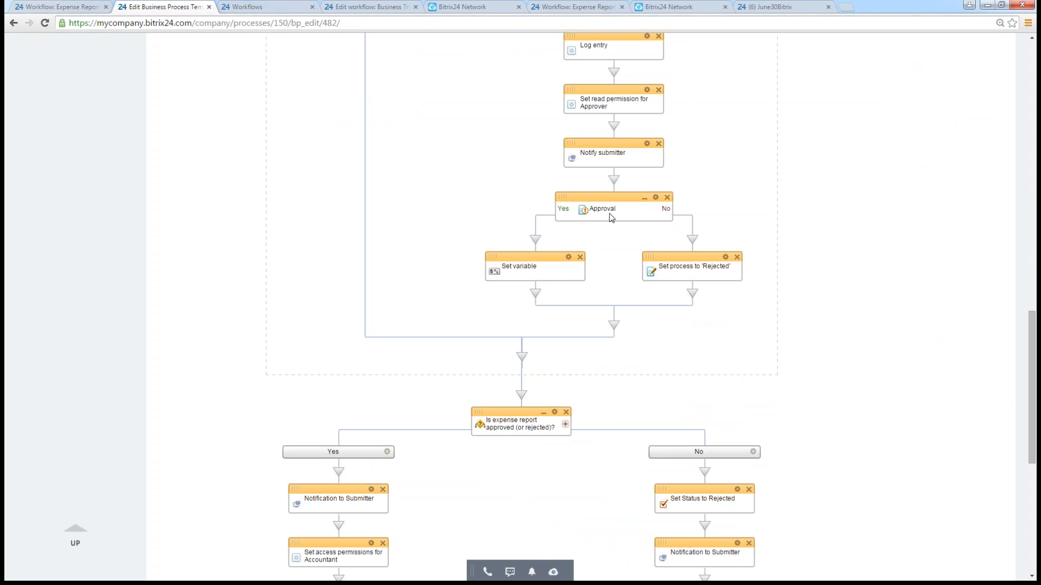
{"action": "left_click", "coordinate": [656, 197]}
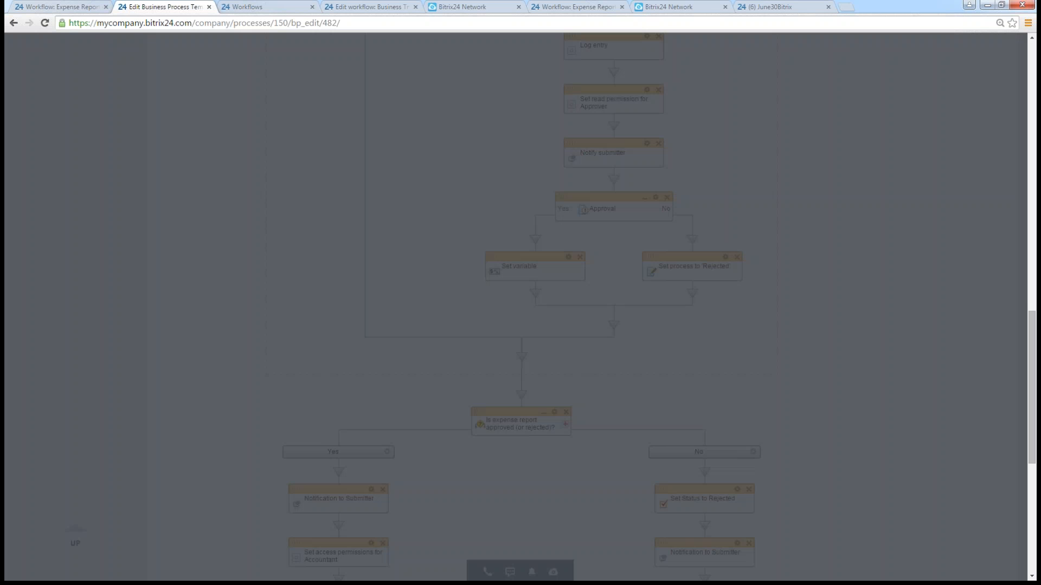
{"action": "scroll", "coordinate": [555, 246], "scroll_direction": "down", "scroll_amount": 1}
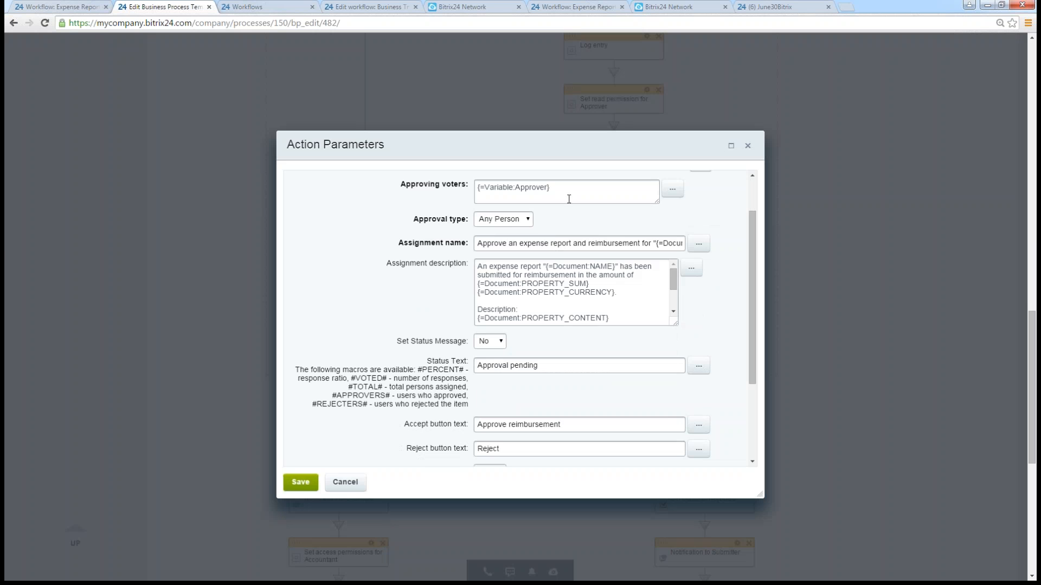
{"action": "scroll", "coordinate": [569, 200], "scroll_direction": "up", "scroll_amount": 1}
{"action": "left_click_drag", "start_coordinate": [401, 239], "coordinate": [460, 245]}
{"action": "left_click", "coordinate": [557, 242]}
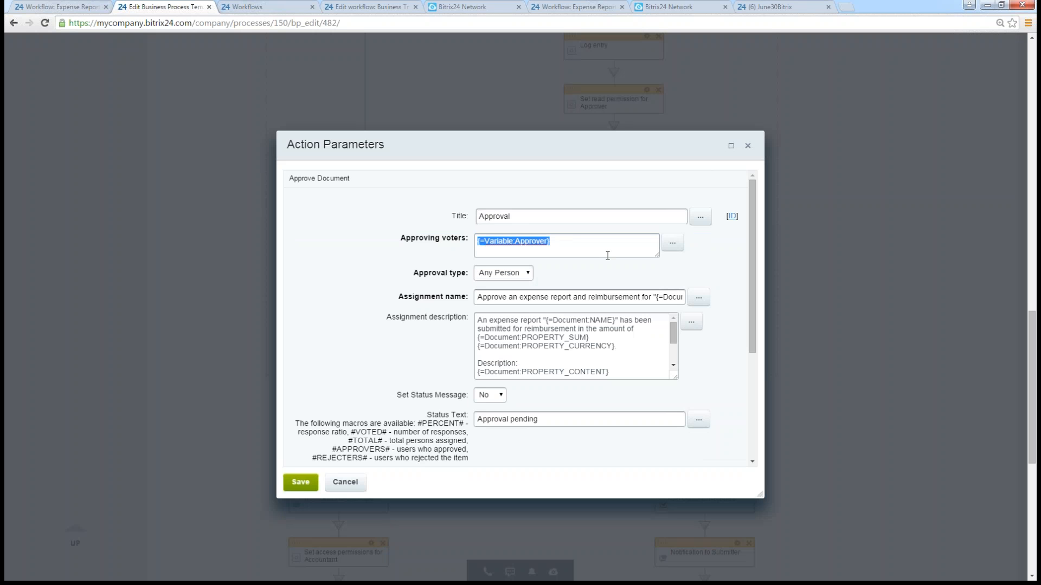
- Examine the Approval assignment's name and description macros, and check the document fields available for insertion without inserting any
{"action": "left_click_drag", "start_coordinate": [476, 299], "coordinate": [705, 299]}
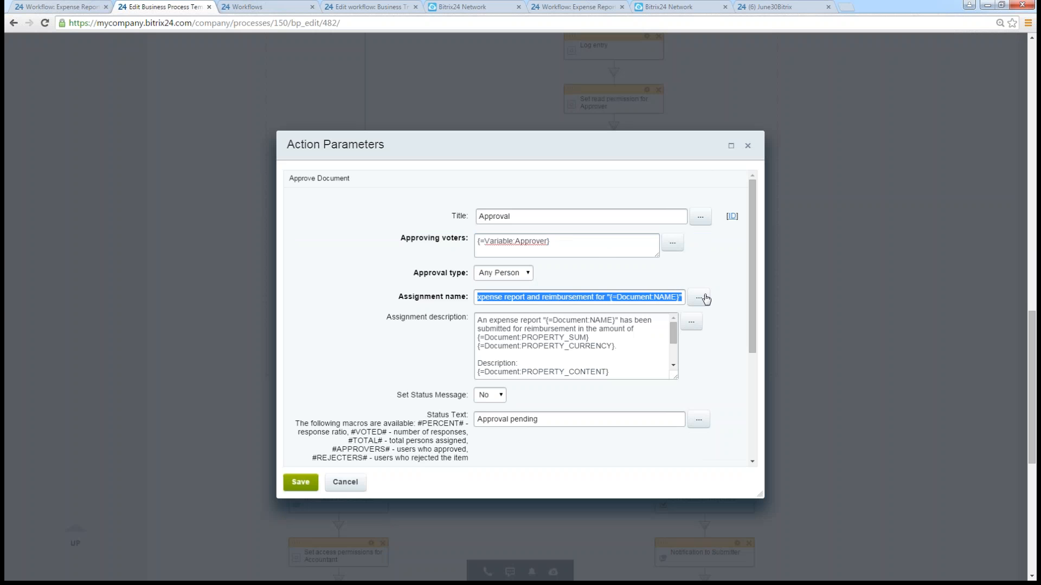
{"action": "left_click_drag", "start_coordinate": [478, 321], "coordinate": [572, 373]}
{"action": "scroll", "coordinate": [558, 358], "scroll_direction": "down", "scroll_amount": 2}
{"action": "left_click", "coordinate": [492, 328]}
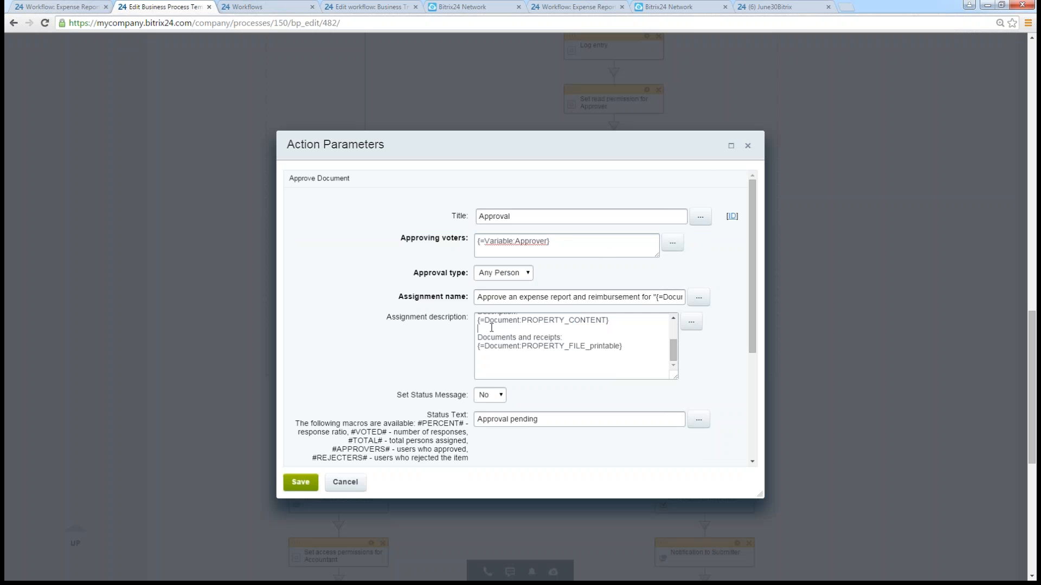
{"action": "left_click_drag", "start_coordinate": [477, 322], "coordinate": [618, 369]}
{"action": "left_click", "coordinate": [576, 373]}
{"action": "scroll", "coordinate": [609, 344], "scroll_direction": "up", "scroll_amount": 2}
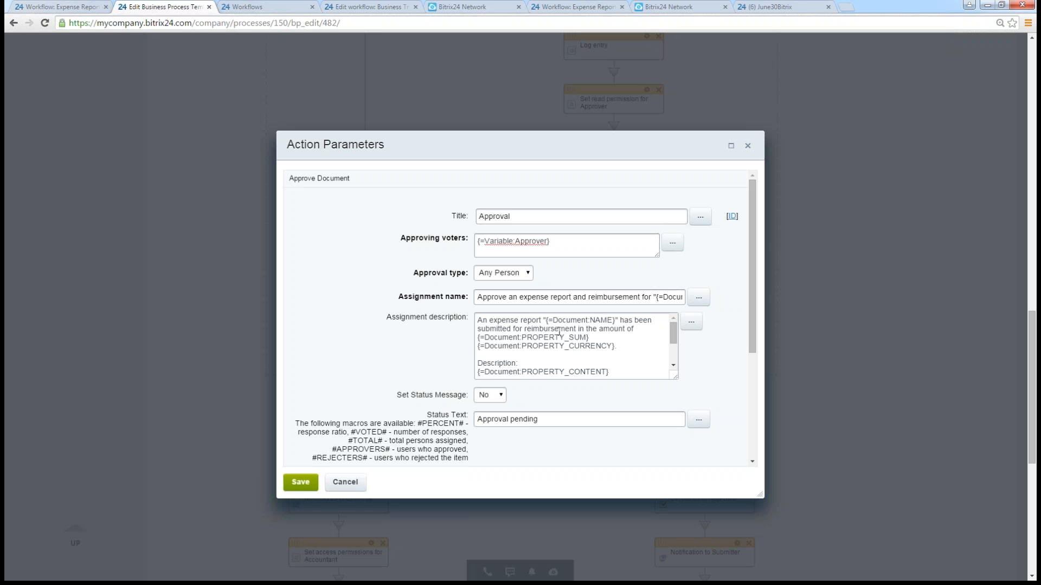
{"action": "left_click_drag", "start_coordinate": [637, 329], "coordinate": [589, 337]}
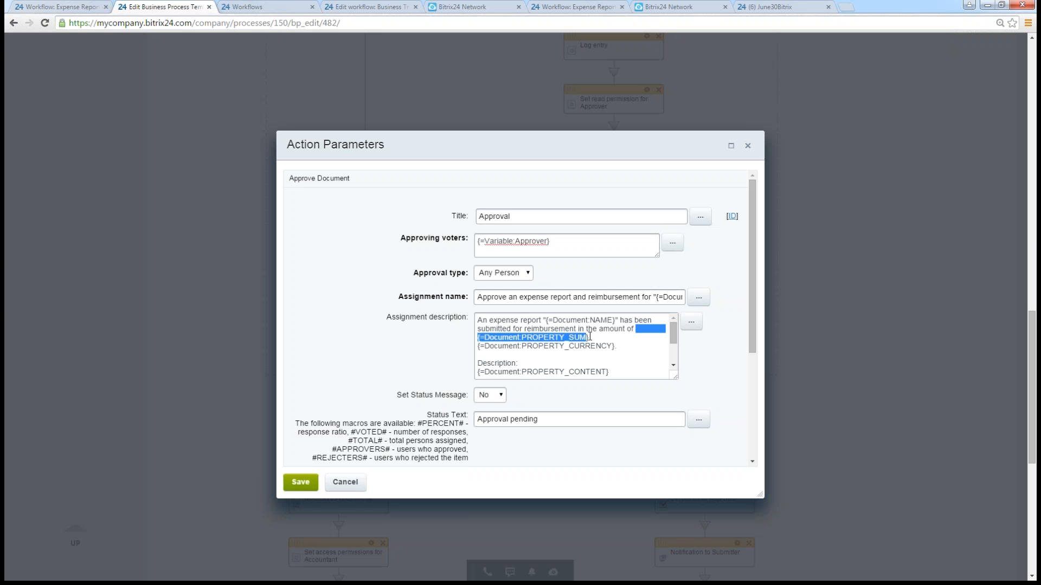
{"action": "left_click", "coordinate": [686, 325]}
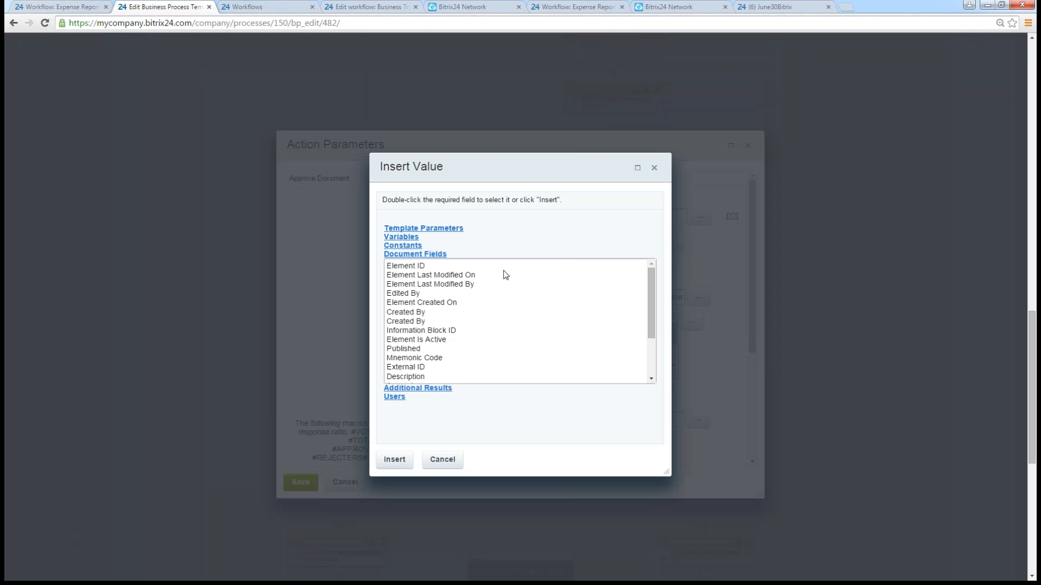
{"action": "left_click", "coordinate": [654, 167]}
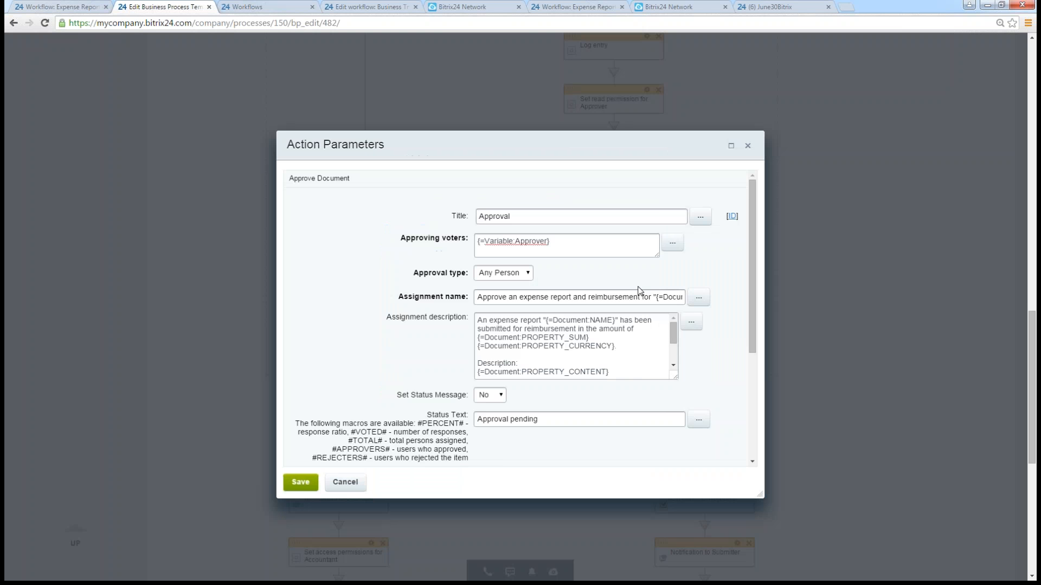
- Examine the Approval action's remaining parameters, focusing on the accept and reject button texts
{"action": "scroll", "coordinate": [530, 294], "scroll_direction": "down", "scroll_amount": 2}
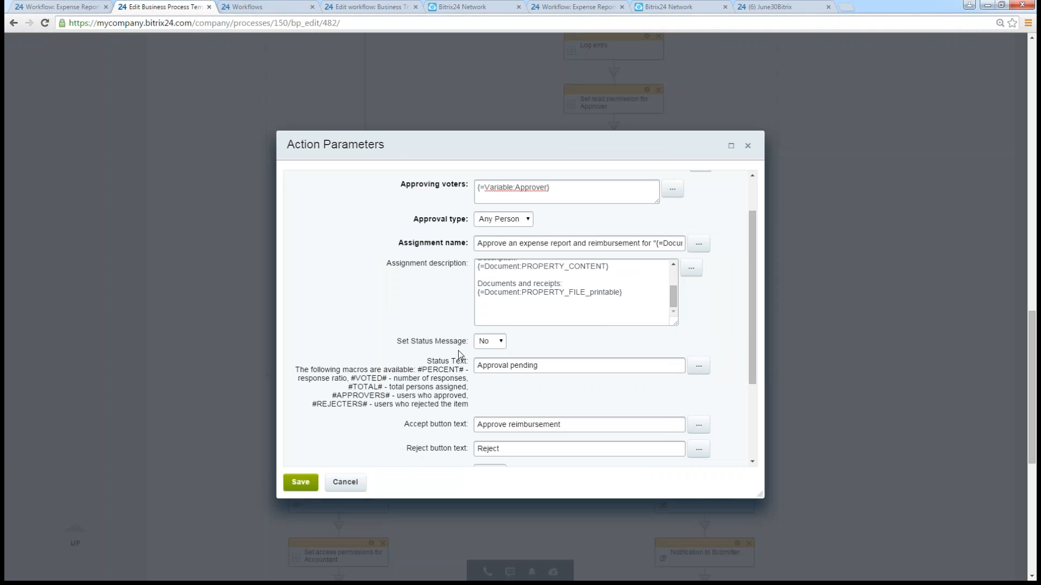
{"action": "scroll", "coordinate": [521, 386], "scroll_direction": "down", "scroll_amount": 4}
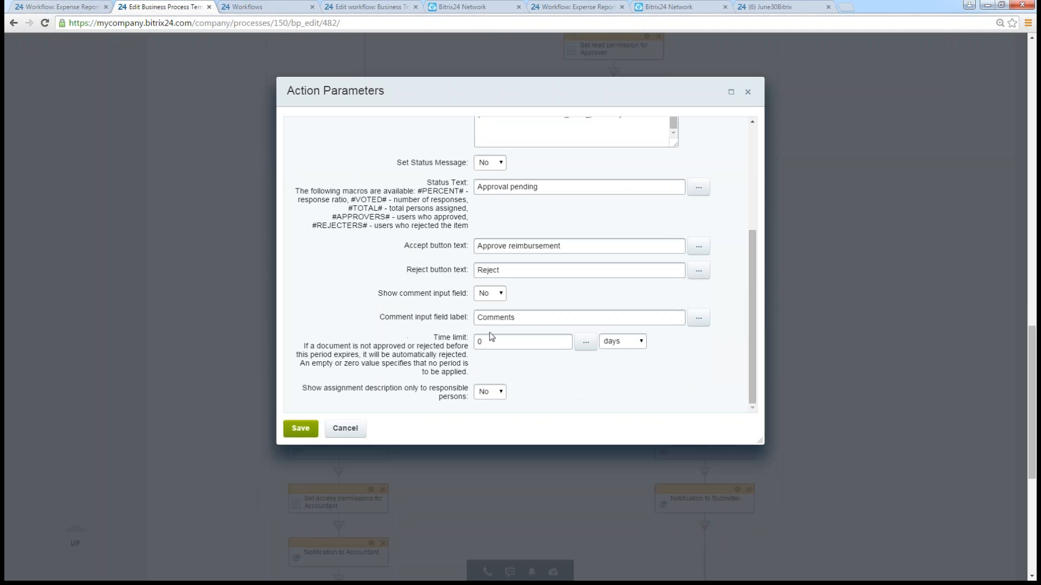
{"action": "left_click_drag", "start_coordinate": [578, 248], "coordinate": [412, 248]}
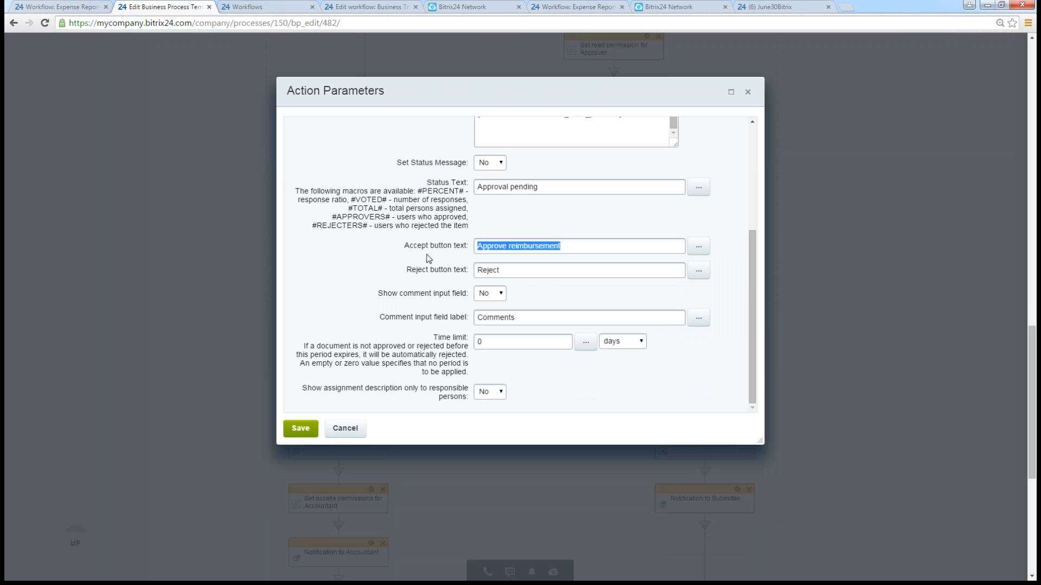
{"action": "double_click", "coordinate": [504, 272]}
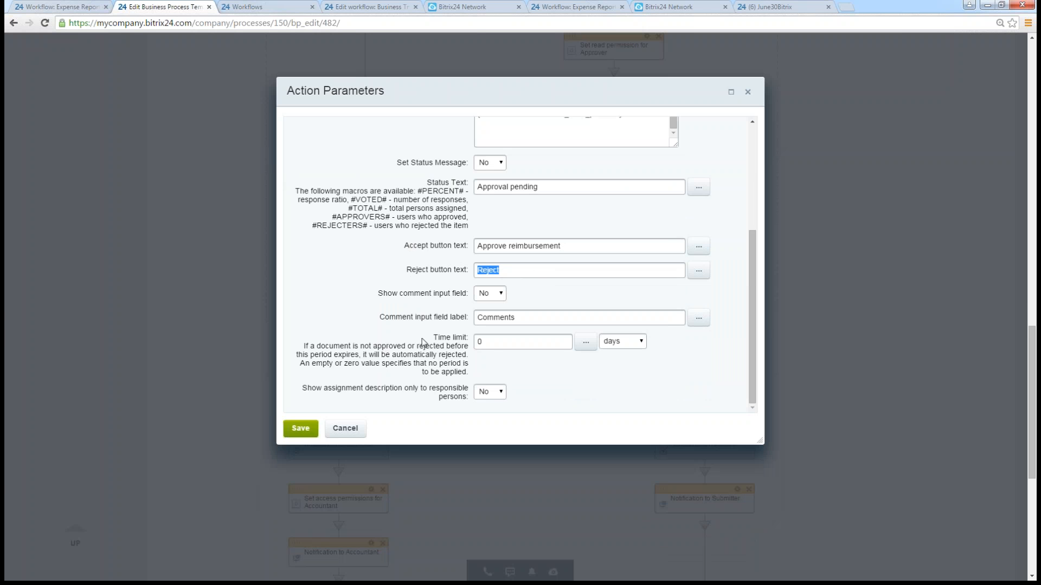
- Enter 5 as the Approval action's time limit in days, and close its parameters without saving
{"action": "left_click_drag", "start_coordinate": [428, 338], "coordinate": [470, 358]}
{"action": "left_click", "coordinate": [490, 362]}
{"action": "key", "text": "shift+Home"}
{"action": "type", "text": "5"}
{"action": "key", "text": "Tab"}
{"action": "left_click", "coordinate": [355, 430]}
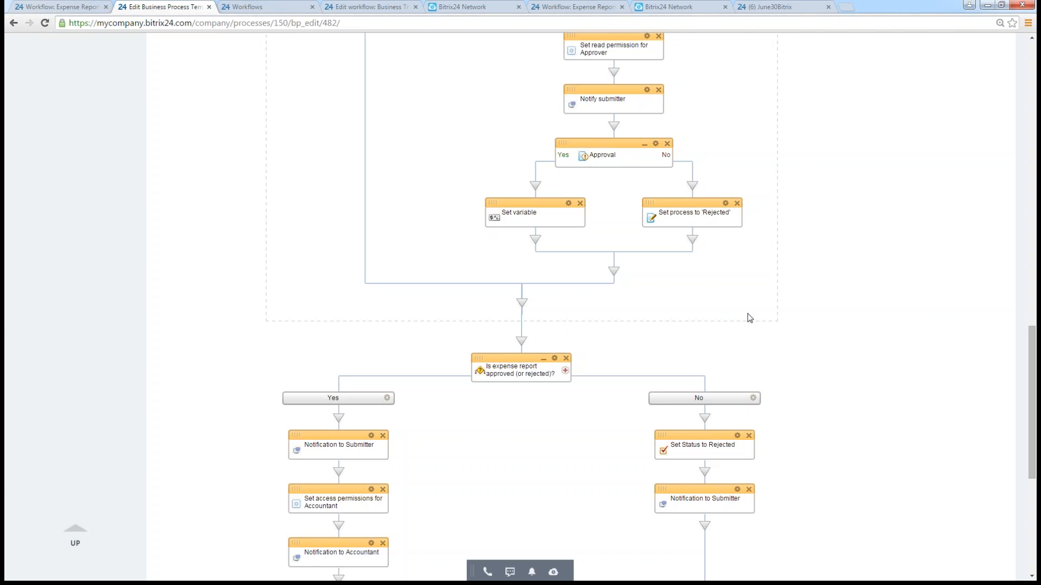
- Open the Approval cycle action's parameters, check the condition that keeps the loop running, and close them without changes
{"action": "scroll", "coordinate": [781, 268], "scroll_direction": "up", "scroll_amount": 3}
{"action": "scroll", "coordinate": [794, 249], "scroll_direction": "up", "scroll_amount": 9}
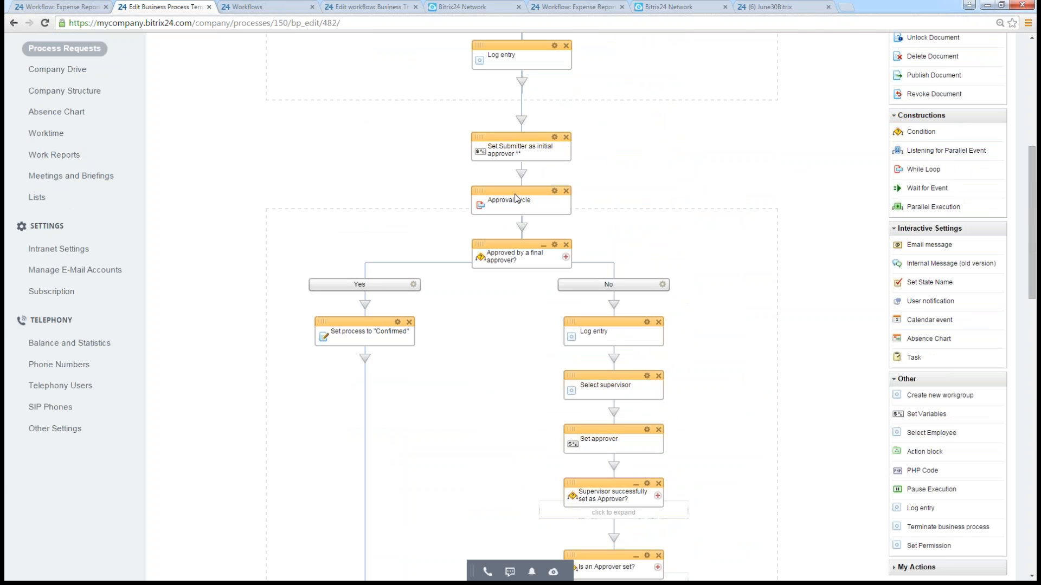
{"action": "left_click", "coordinate": [554, 191]}
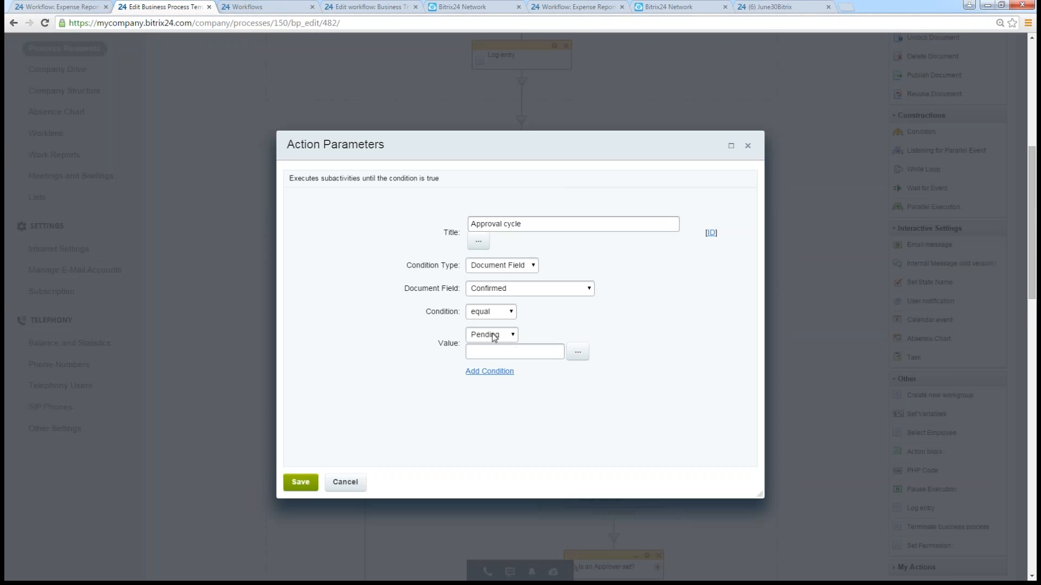
{"action": "left_click", "coordinate": [742, 152]}
- Open the Set variable action under Approval's Yes branch, examine the value assigned to Approver, and close it without saving
{"action": "scroll", "coordinate": [742, 162], "scroll_direction": "down", "scroll_amount": 10}
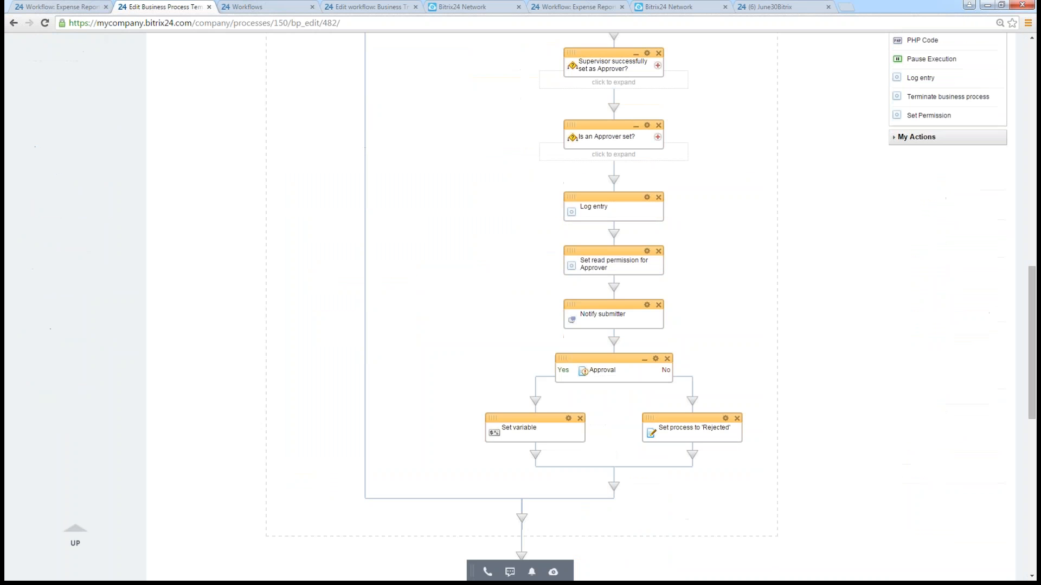
{"action": "left_click", "coordinate": [568, 418]}
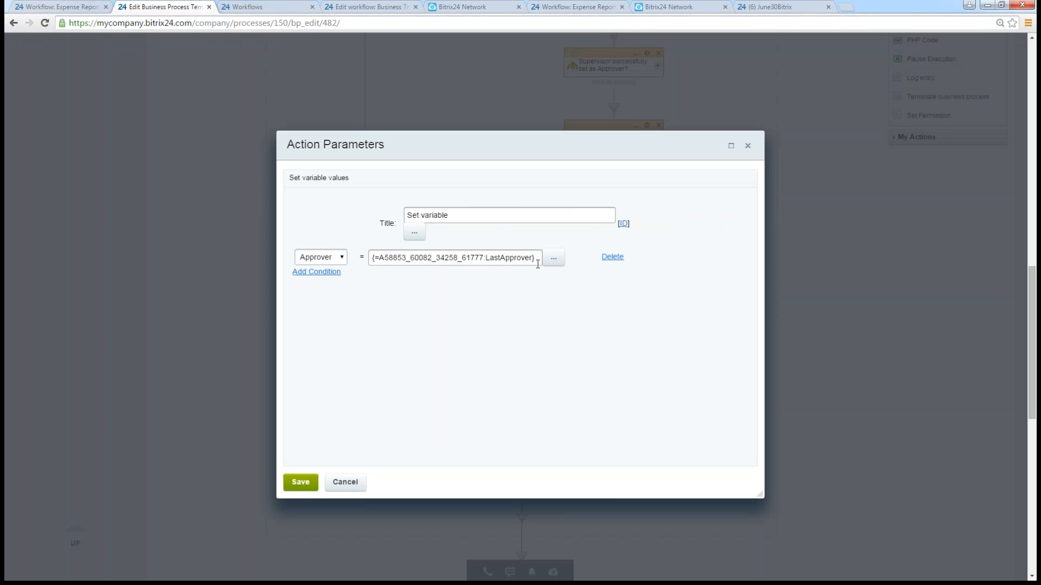
{"action": "left_click_drag", "start_coordinate": [372, 258], "coordinate": [535, 259]}
{"action": "left_click", "coordinate": [510, 296]}
{"action": "left_click", "coordinate": [345, 486]}
{"action": "left_click", "coordinate": [345, 482]}
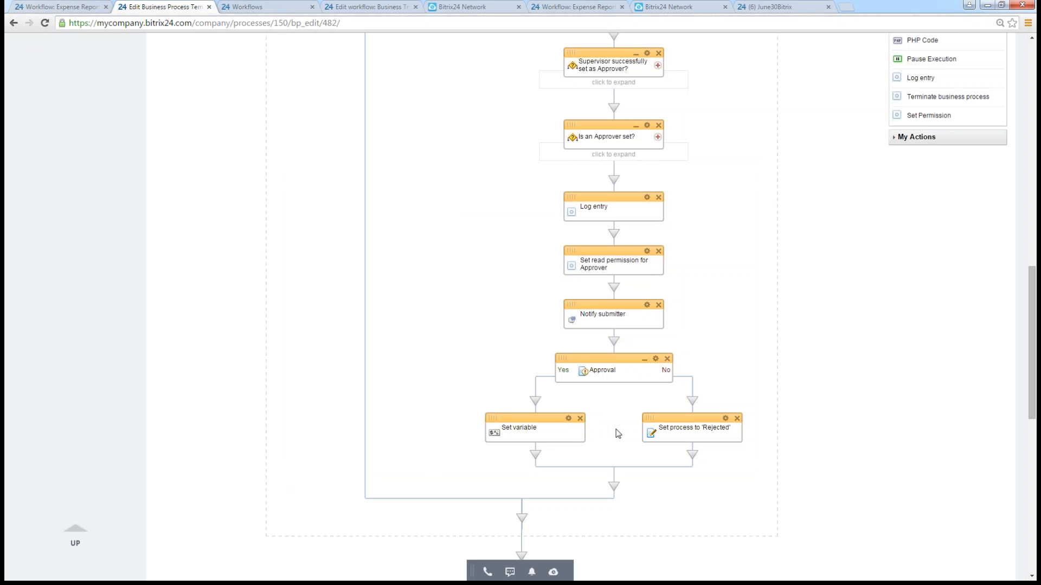
- Review the approval loop from the Approval cycle and Set process to "Confirmed" down to the condition that follows the loop
{"action": "scroll", "coordinate": [692, 374], "scroll_direction": "up", "scroll_amount": 2}
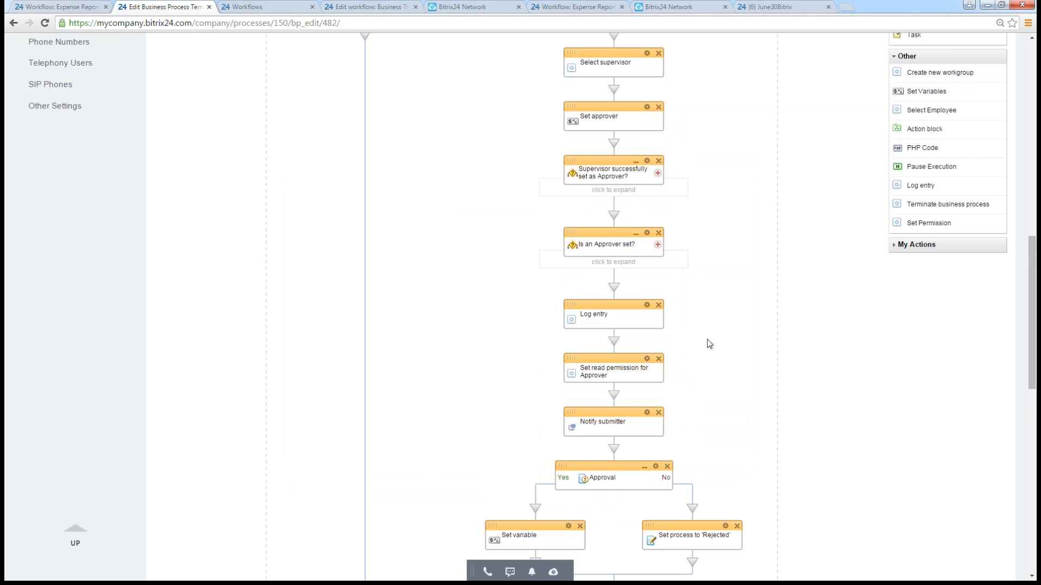
{"action": "scroll", "coordinate": [709, 344], "scroll_direction": "up", "scroll_amount": 5}
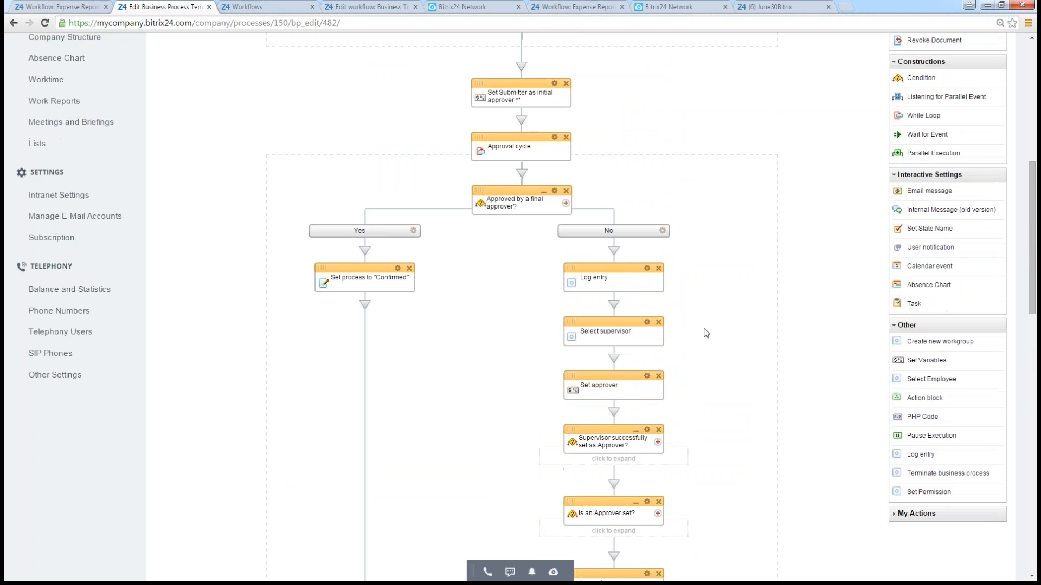
{"action": "scroll", "coordinate": [705, 333], "scroll_direction": "up", "scroll_amount": 2}
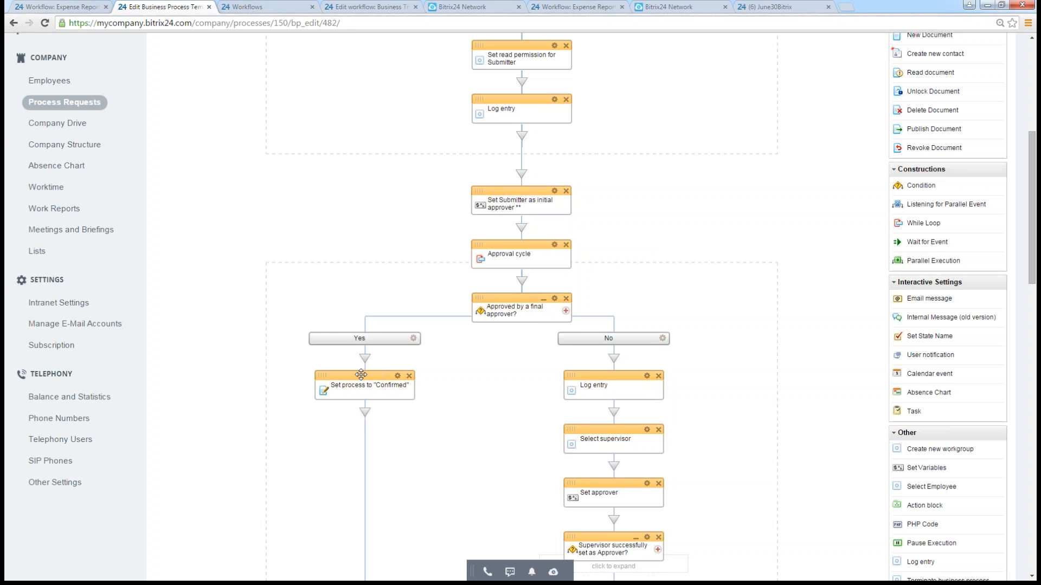
{"action": "scroll", "coordinate": [361, 374], "scroll_direction": "down", "scroll_amount": 1}
{"action": "left_click_drag", "start_coordinate": [334, 332], "coordinate": [509, 306]}
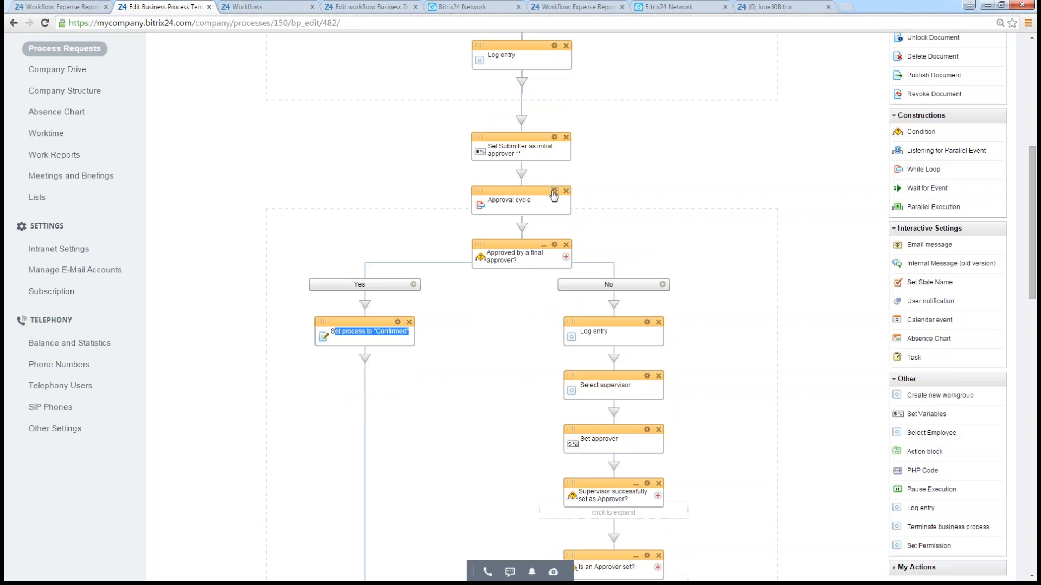
{"action": "scroll", "coordinate": [647, 215], "scroll_direction": "down", "scroll_amount": 1}
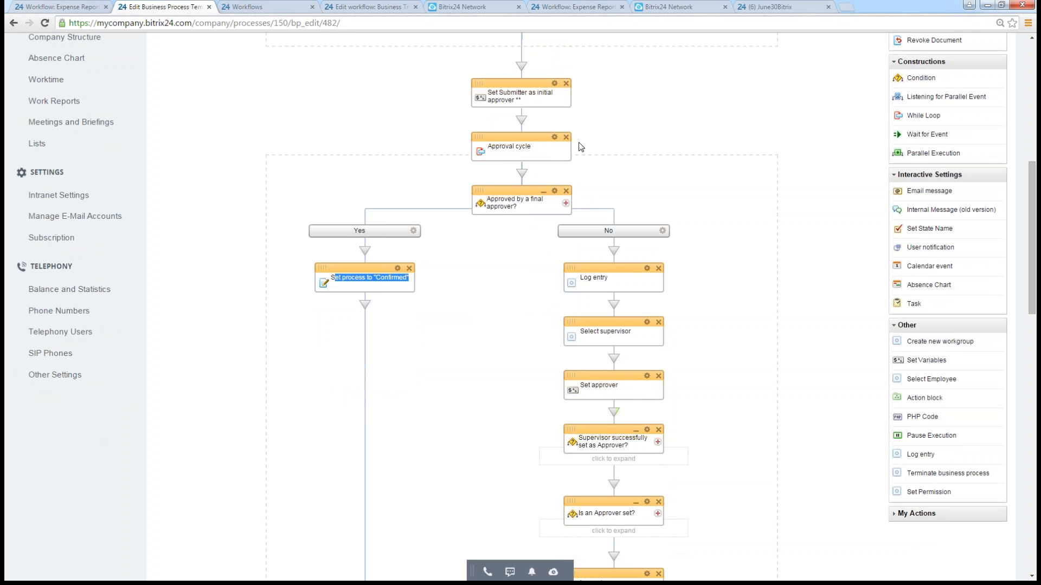
{"action": "scroll", "coordinate": [639, 163], "scroll_direction": "down", "scroll_amount": 8}
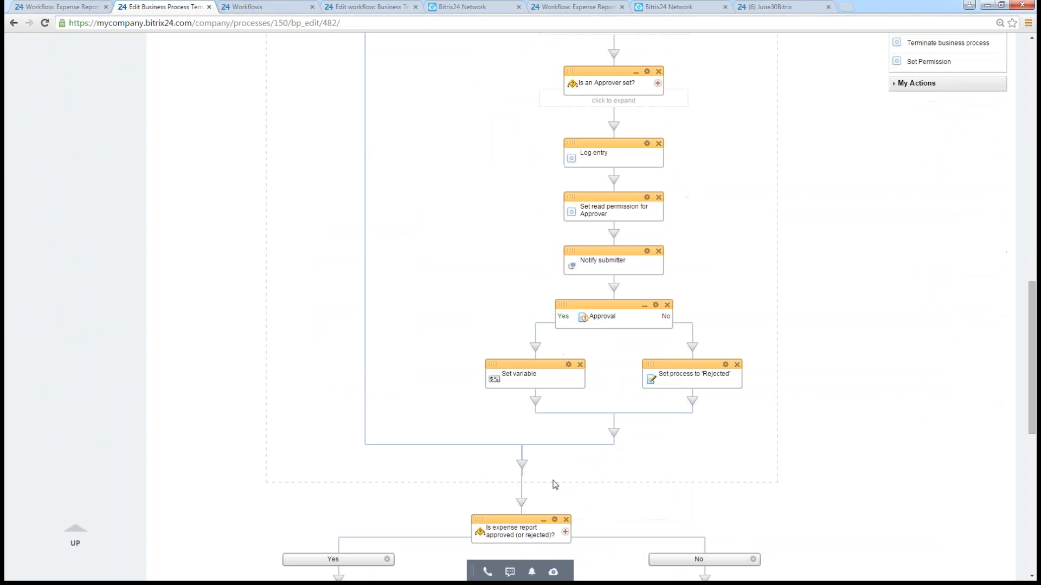
- Reopen the Approval cycle action to recheck its Confirmed field condition, and cancel without saving
{"action": "scroll", "coordinate": [797, 276], "scroll_direction": "up", "scroll_amount": 6}
{"action": "scroll", "coordinate": [797, 275], "scroll_direction": "up", "scroll_amount": 2}
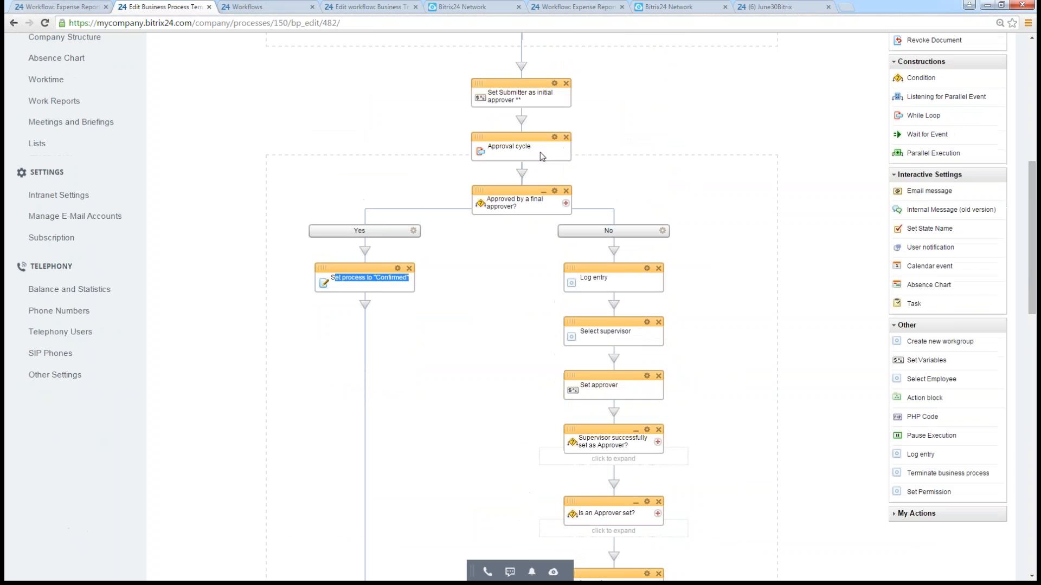
{"action": "left_click", "coordinate": [554, 136]}
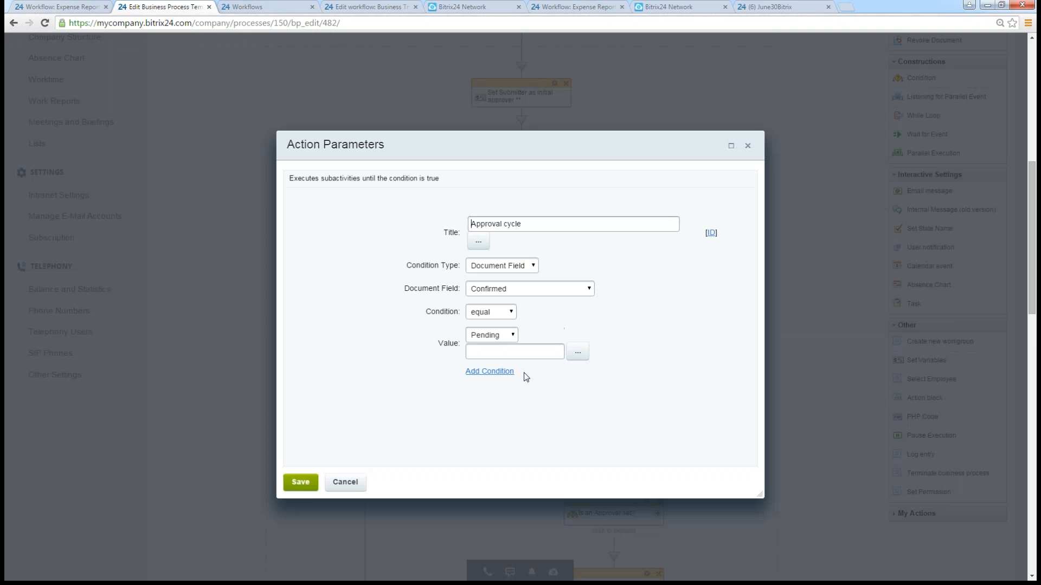
{"action": "left_click", "coordinate": [342, 483]}
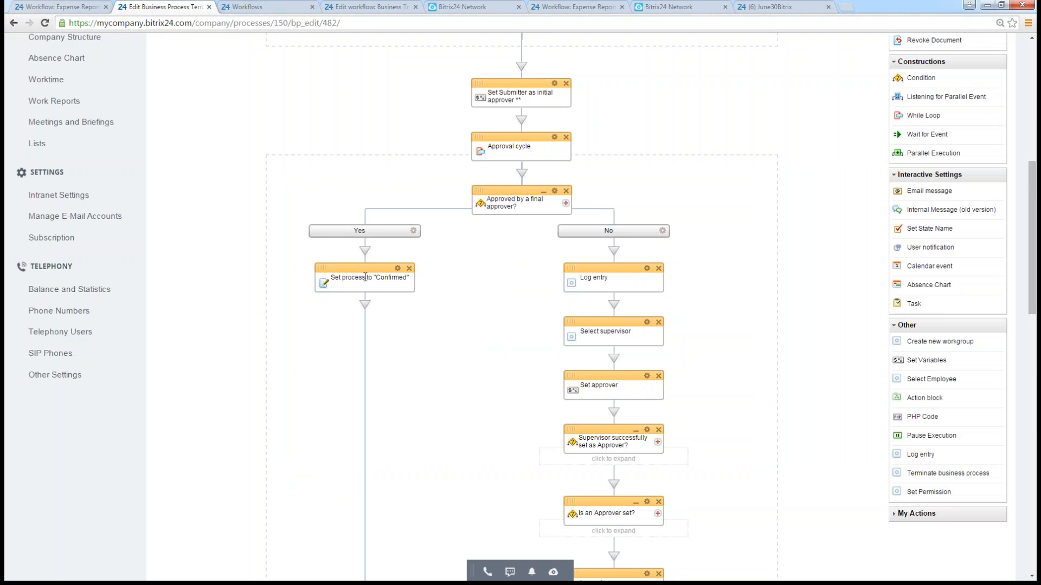
- Follow the flowchart from Set process to "Confirmed" to the final condition's Yes branch, and examine the accountant notification and reimbursement actions
{"action": "left_click_drag", "start_coordinate": [332, 278], "coordinate": [446, 293]}
{"action": "scroll", "coordinate": [447, 296], "scroll_direction": "down", "scroll_amount": 10}
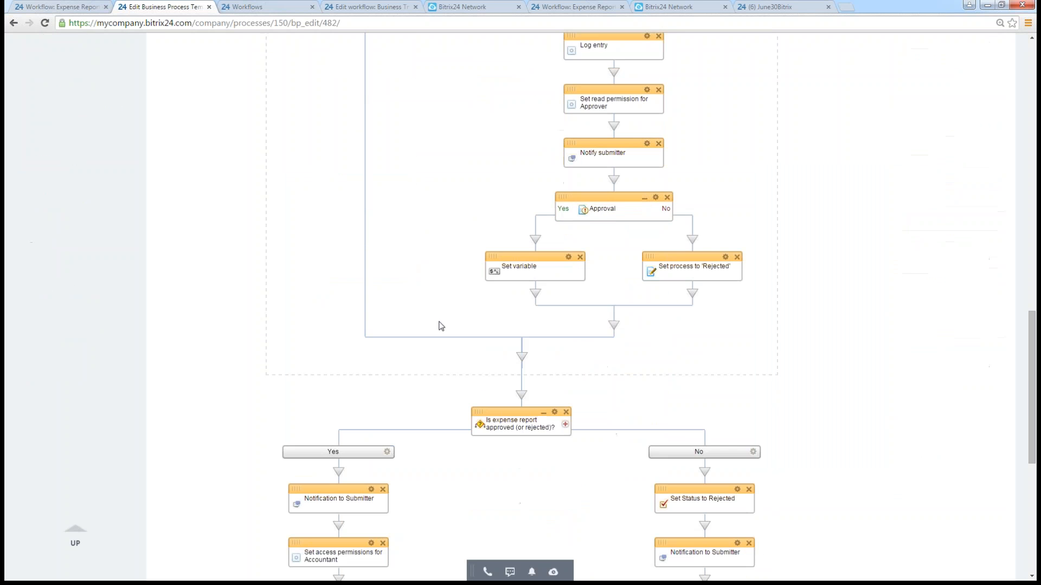
{"action": "scroll", "coordinate": [488, 325], "scroll_direction": "down", "scroll_amount": 1}
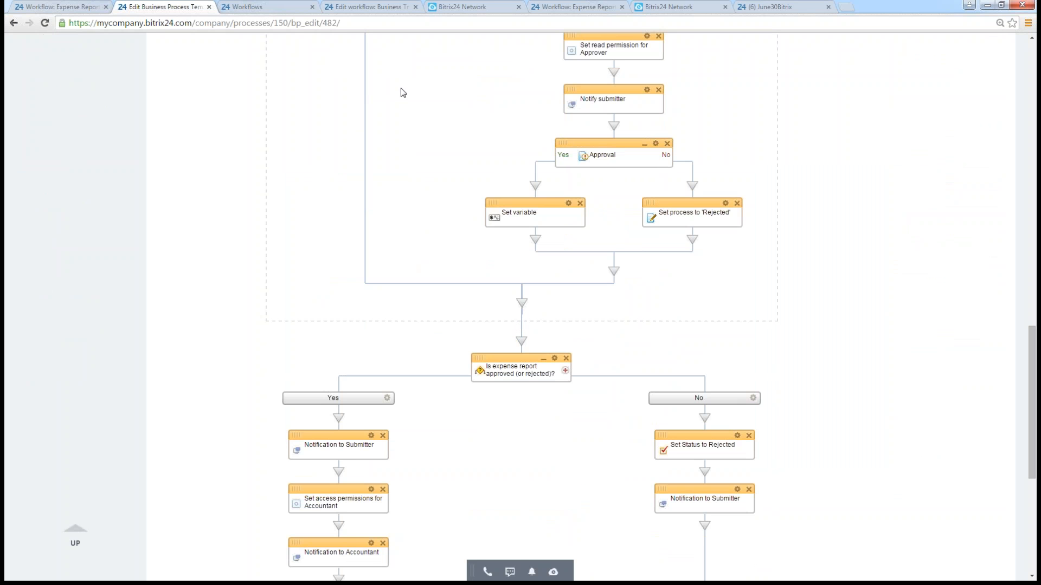
{"action": "scroll", "coordinate": [400, 84], "scroll_direction": "up", "scroll_amount": 3}
{"action": "scroll", "coordinate": [399, 84], "scroll_direction": "up", "scroll_amount": 4}
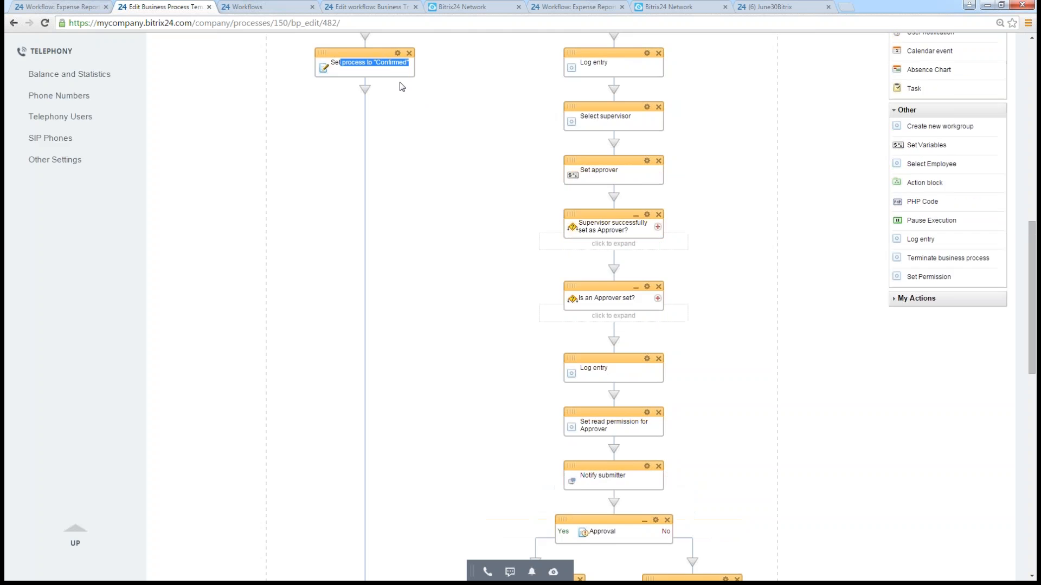
{"action": "scroll", "coordinate": [400, 179], "scroll_direction": "down", "scroll_amount": 12}
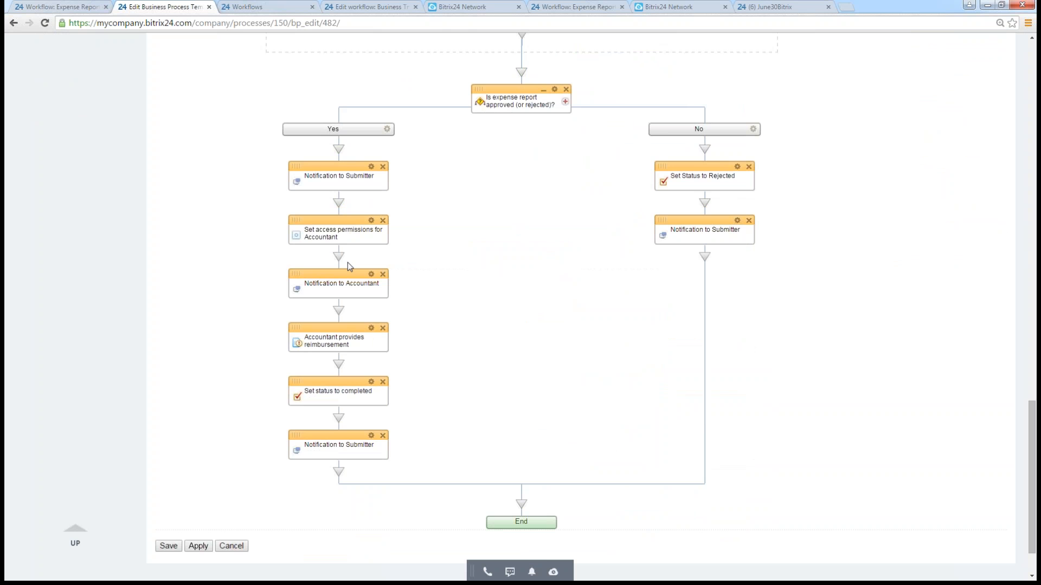
{"action": "left_click_drag", "start_coordinate": [305, 284], "coordinate": [379, 284]}
{"action": "left_click", "coordinate": [445, 325]}
- Look back over the flowchart up to Start, and switch to the Expense Report workflow's list of submitted reports
{"action": "scroll", "coordinate": [520, 377], "scroll_direction": "up", "scroll_amount": 1}
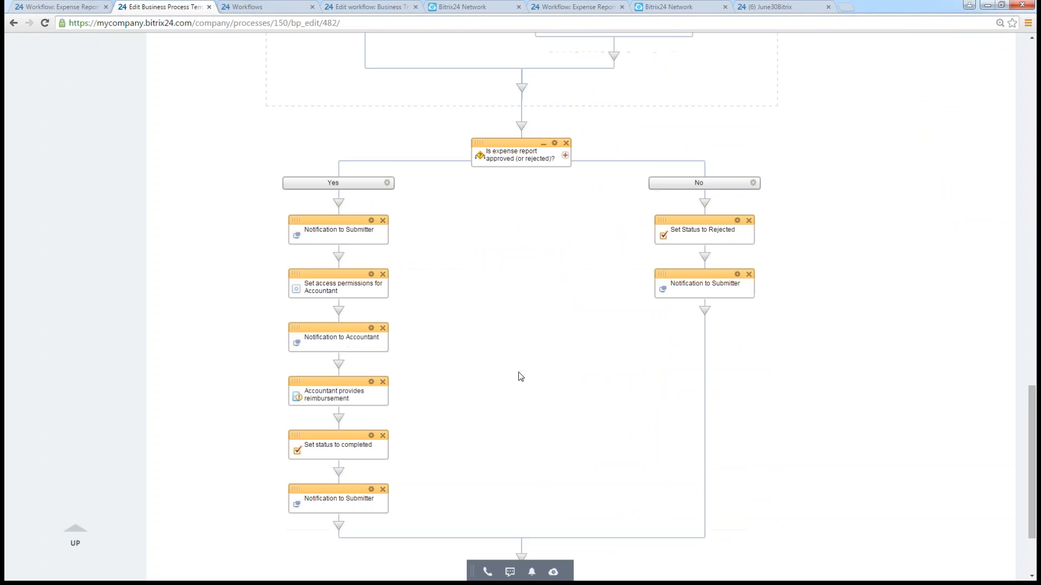
{"action": "scroll", "coordinate": [520, 377], "scroll_direction": "up", "scroll_amount": 15}
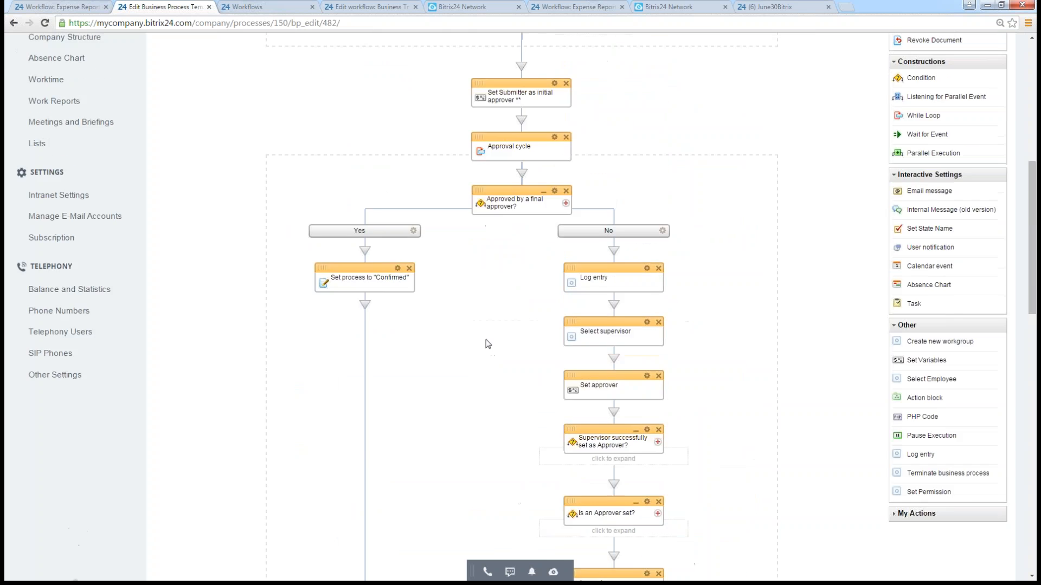
{"action": "scroll", "coordinate": [487, 344], "scroll_direction": "up", "scroll_amount": 10}
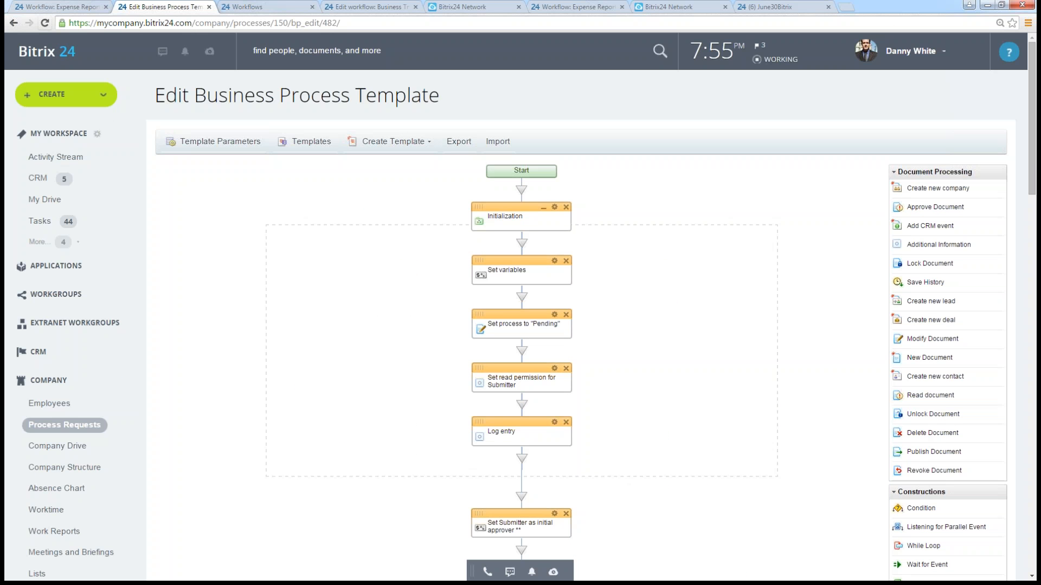
{"action": "left_click", "coordinate": [51, 8]}
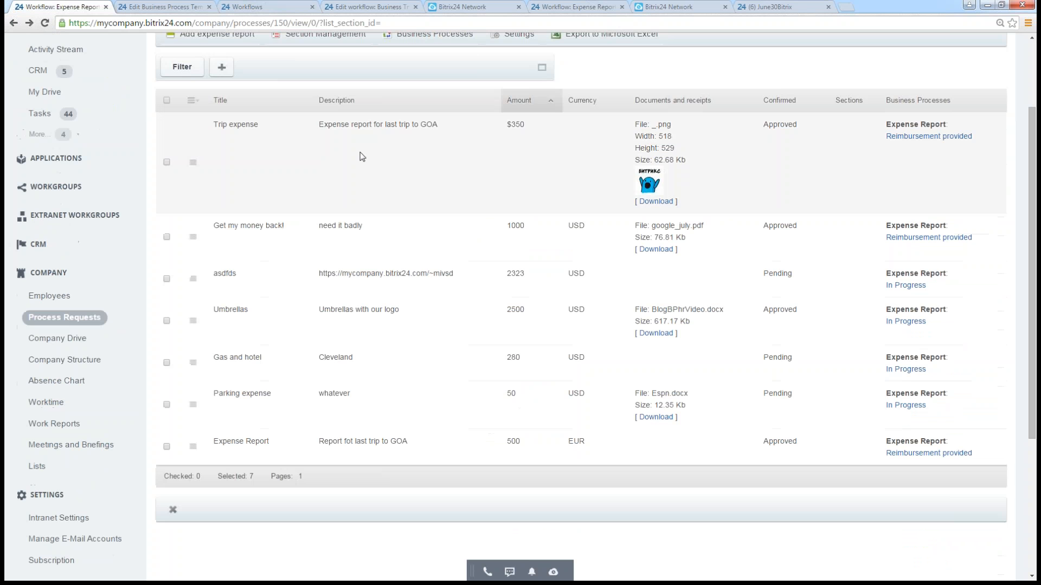
{"action": "scroll", "coordinate": [677, 271], "scroll_direction": "up", "scroll_amount": 3}
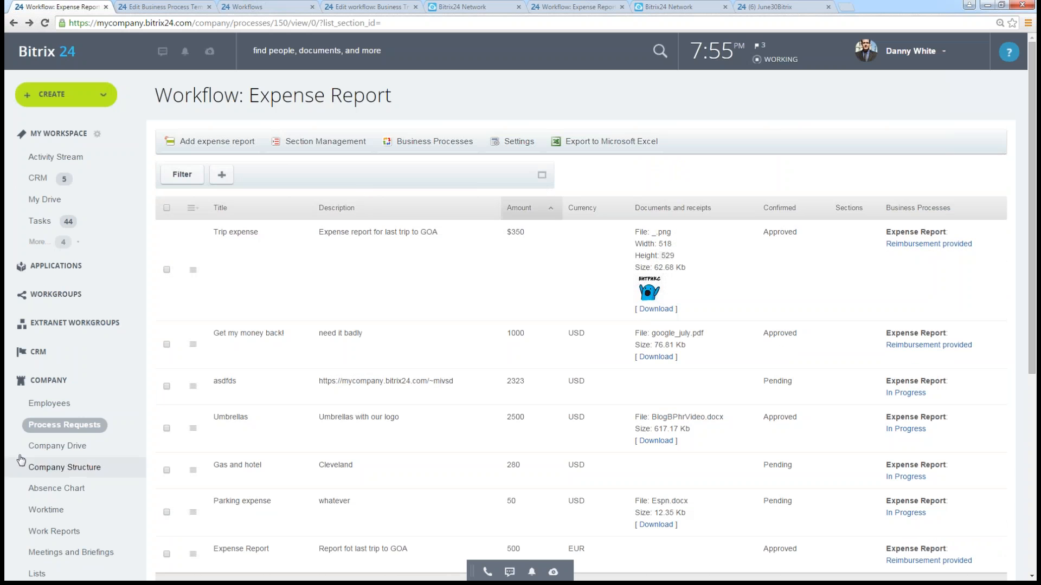
- Reopen the Expense Report workflow from the company's process requests, and go through its settings to the list of workflow fields
{"action": "left_click", "coordinate": [44, 427]}
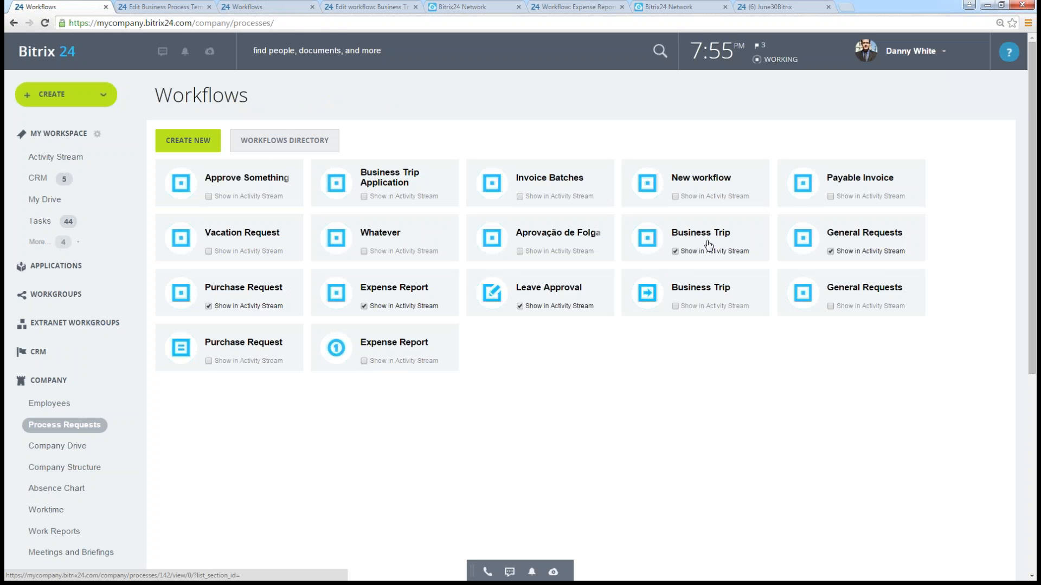
{"action": "left_click", "coordinate": [405, 288]}
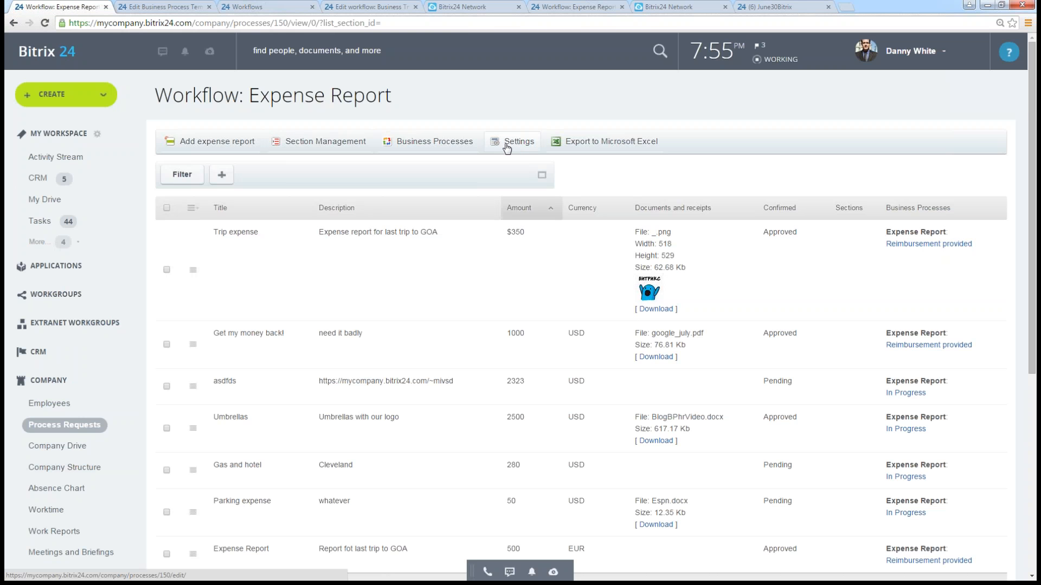
{"action": "left_click", "coordinate": [507, 146]}
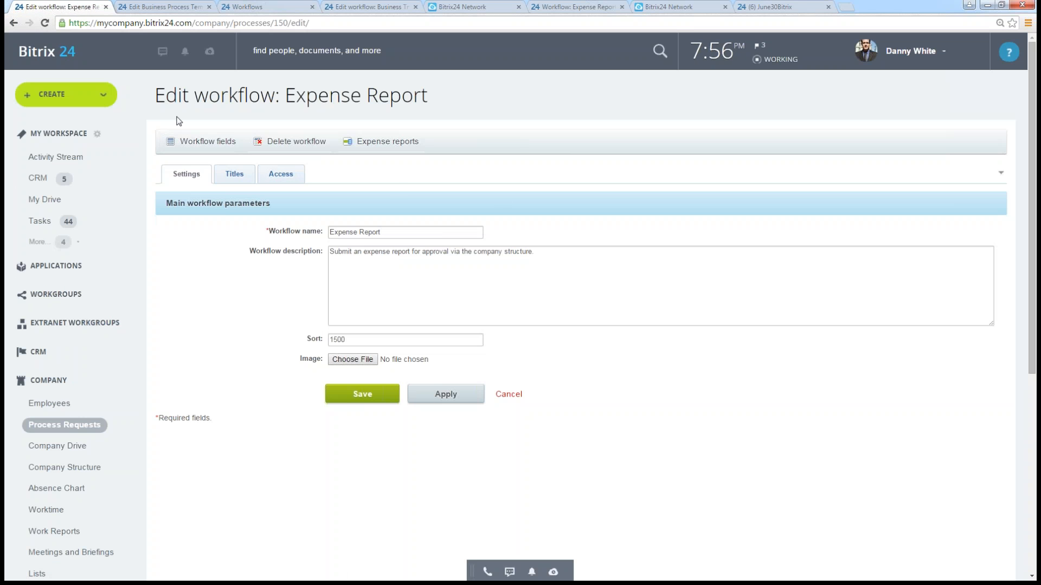
{"action": "left_click", "coordinate": [209, 144]}
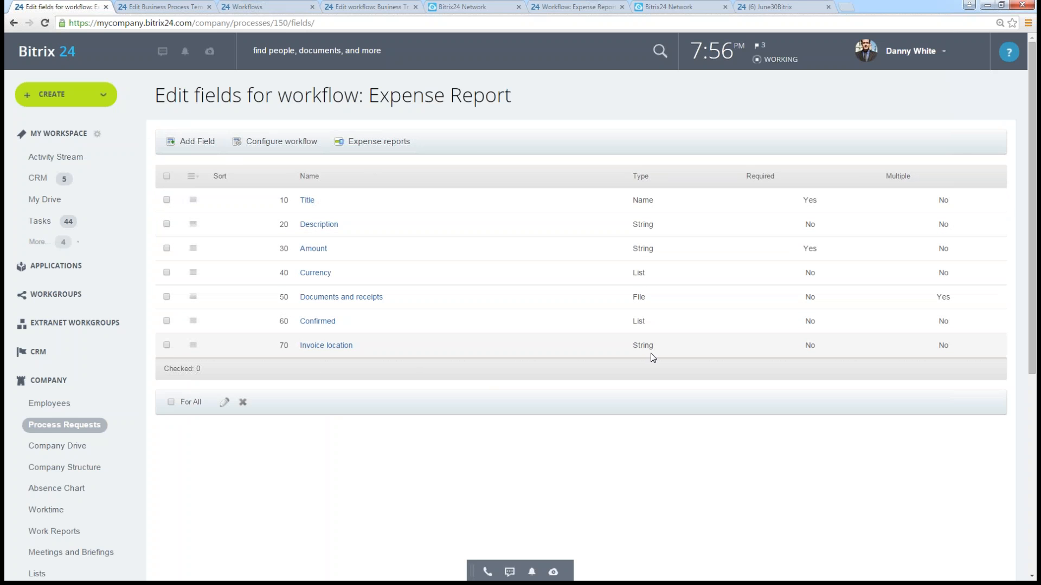
- Start adding a new field to the Expense Report workflow and set its type to List
{"action": "left_click", "coordinate": [198, 142]}
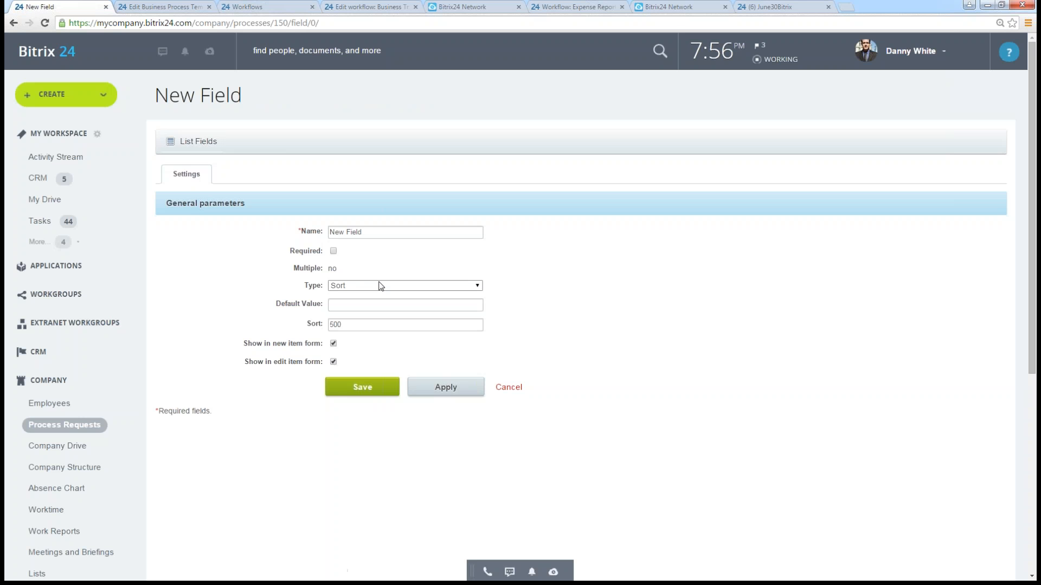
{"action": "left_click", "coordinate": [379, 286]}
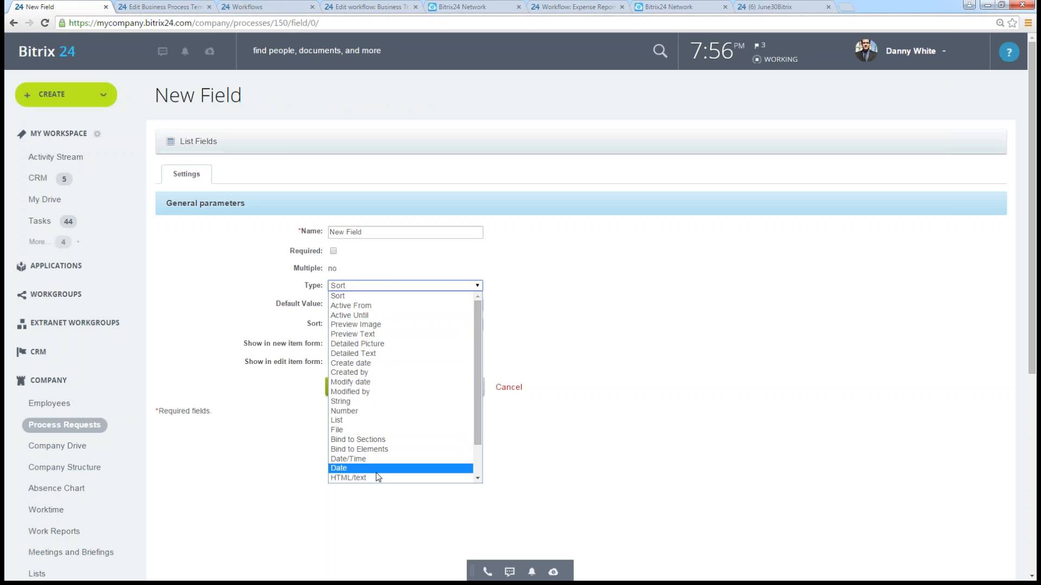
{"action": "left_click", "coordinate": [362, 421]}
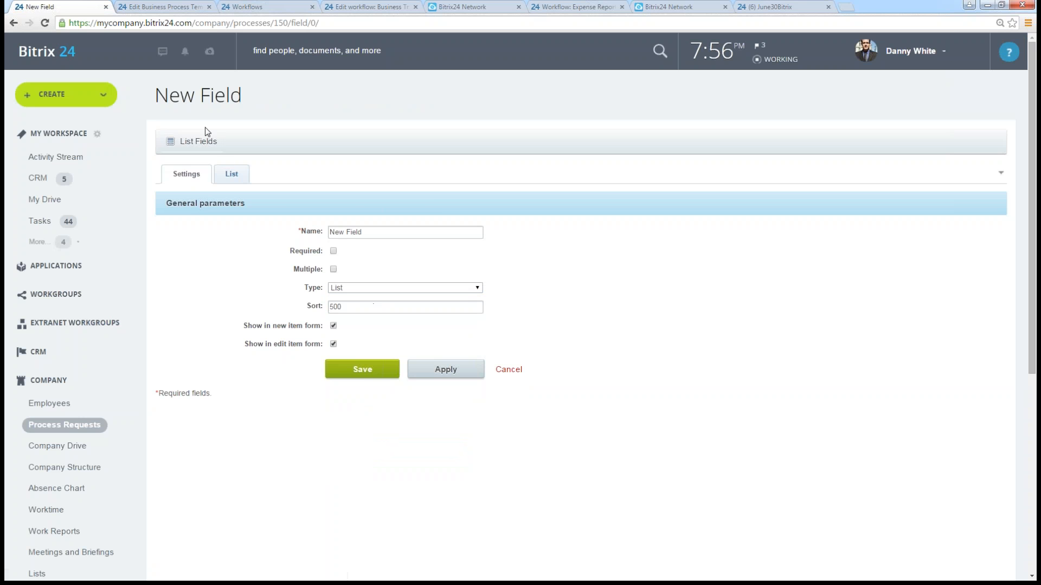
- Check where the new field's list values are defined, and change the field's type to Link to Employee
{"action": "left_click", "coordinate": [241, 174]}
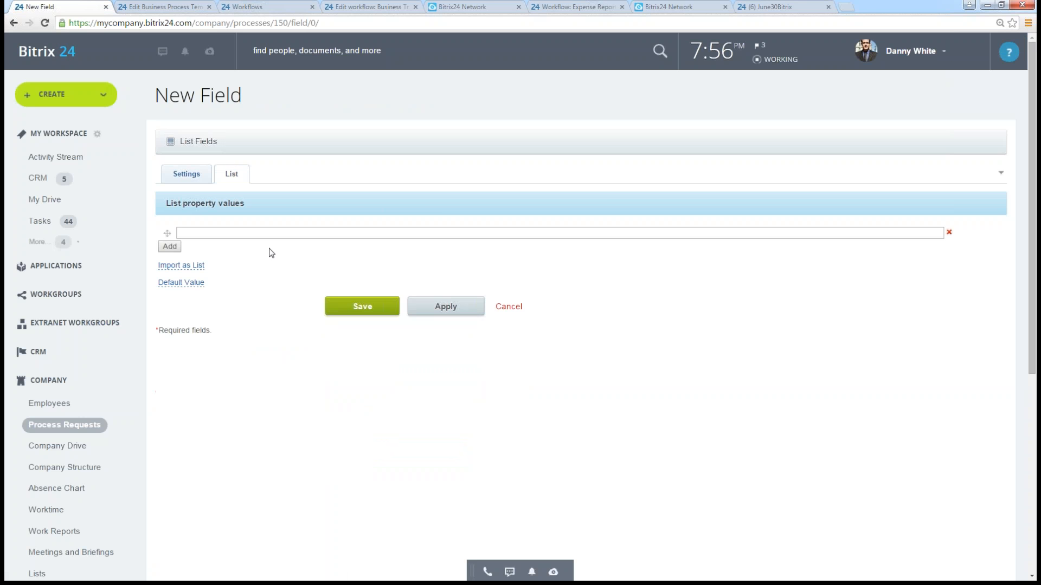
{"action": "left_click", "coordinate": [186, 174]}
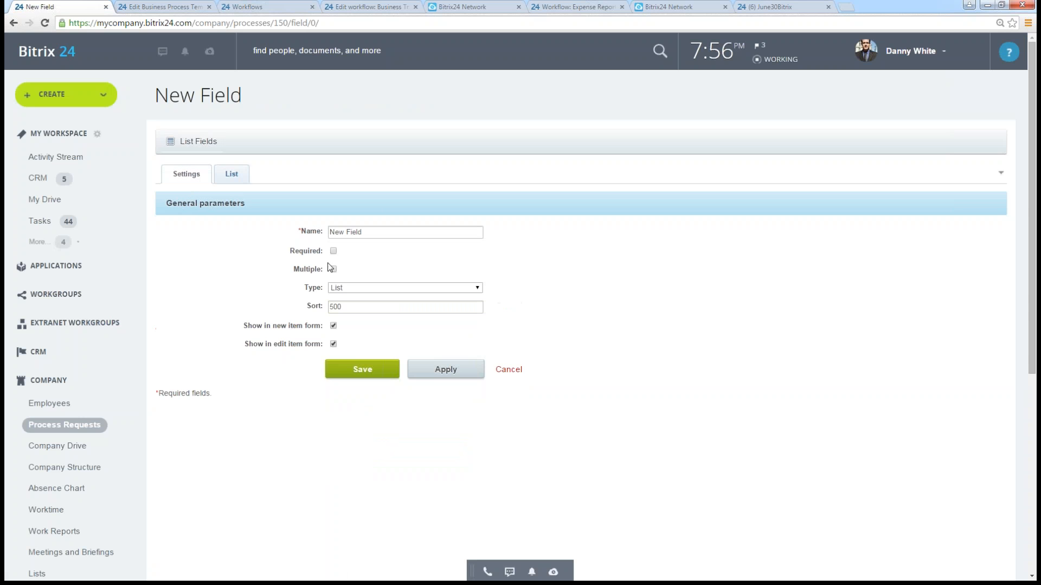
{"action": "left_click", "coordinate": [343, 289]}
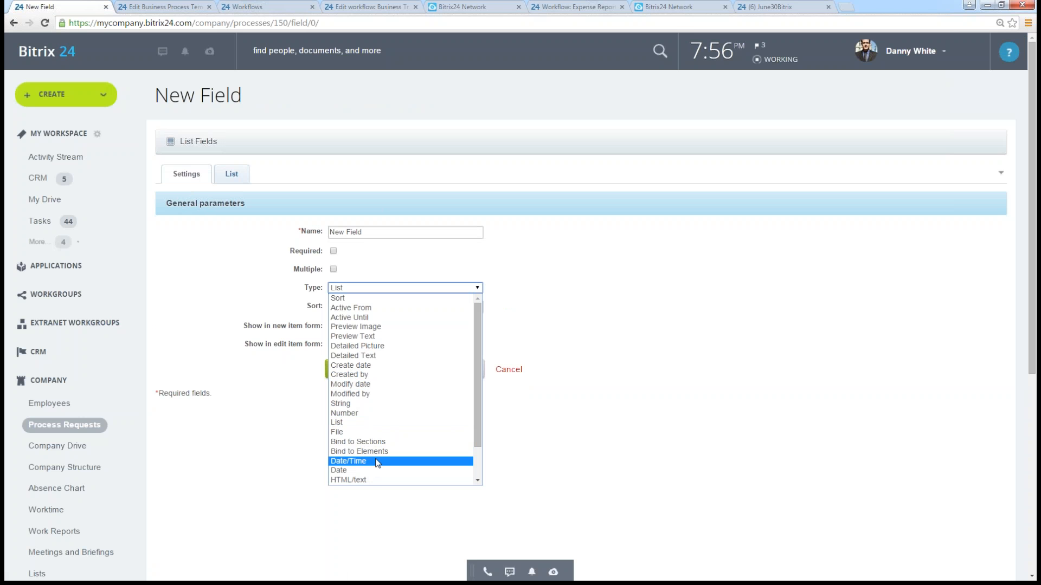
{"action": "scroll", "coordinate": [380, 462], "scroll_direction": "down", "scroll_amount": 2}
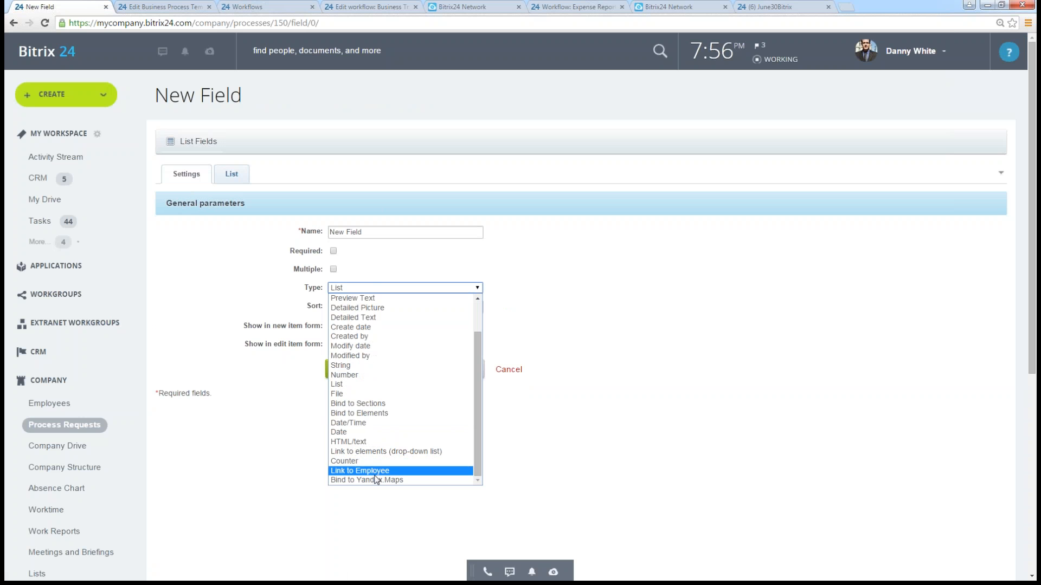
{"action": "left_click", "coordinate": [377, 472]}
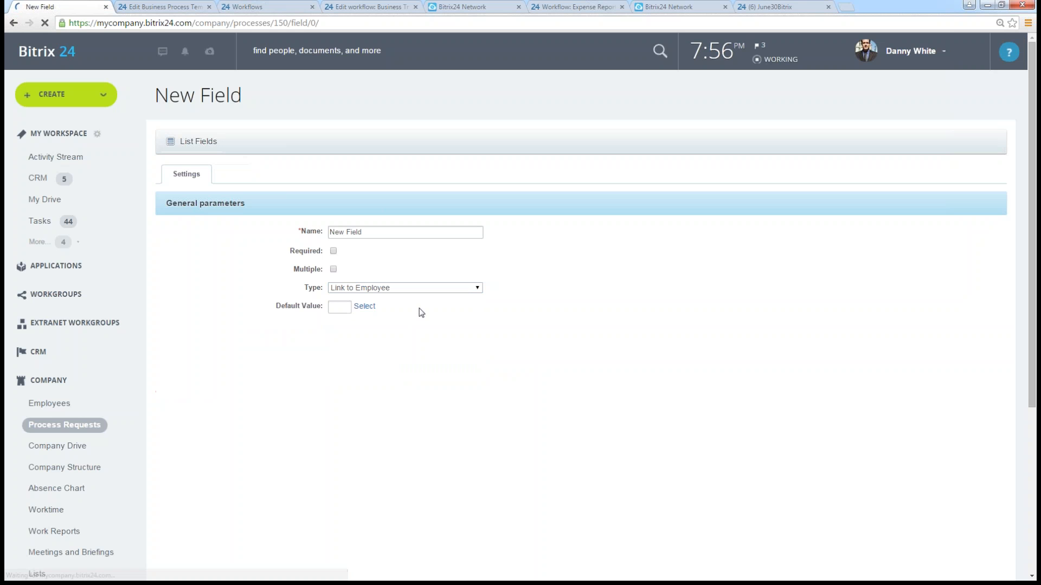
- Choose an employee as the new field's default value, and return to the workflow's field list without saving
{"action": "left_click", "coordinate": [366, 307]}
{"action": "left_click", "coordinate": [384, 370]}
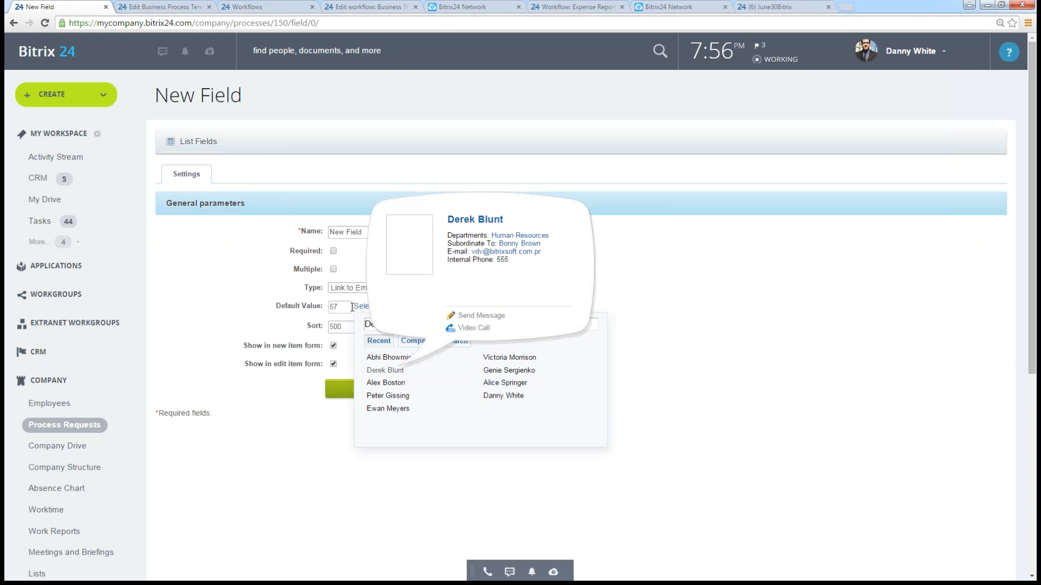
{"action": "left_click", "coordinate": [688, 387]}
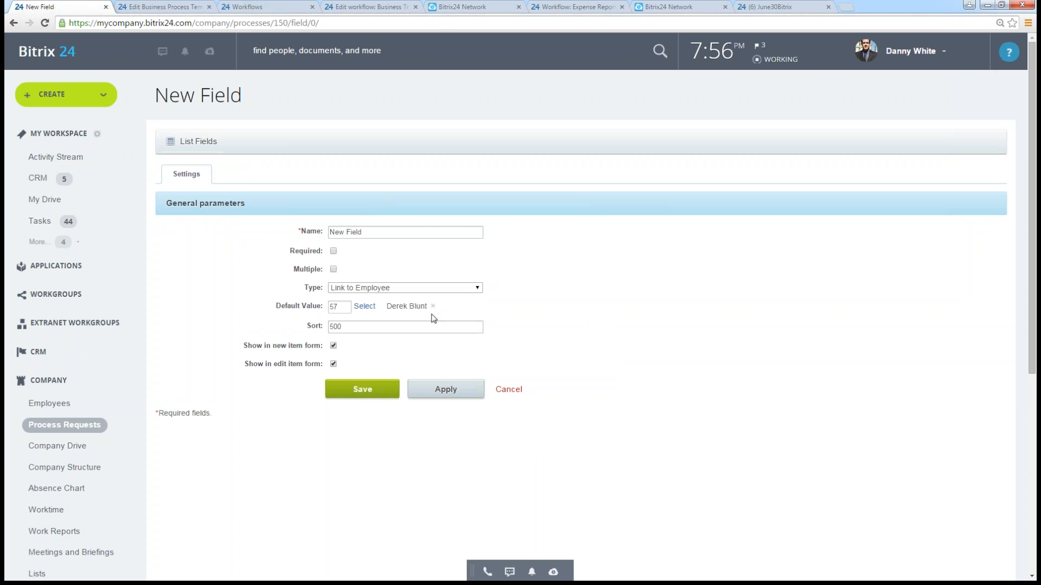
{"action": "left_click", "coordinate": [13, 24]}
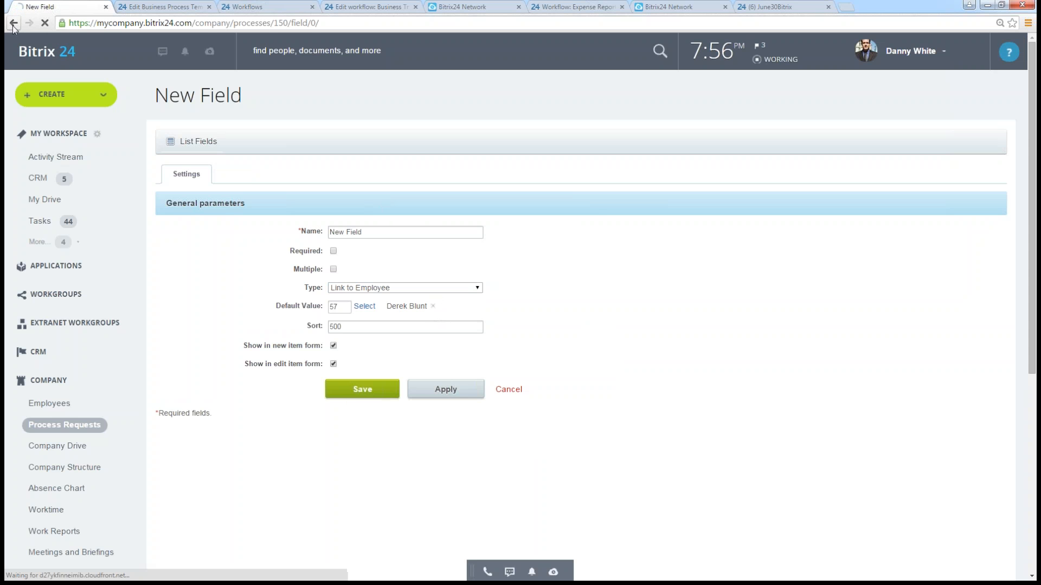
{"action": "left_click", "coordinate": [13, 23]}
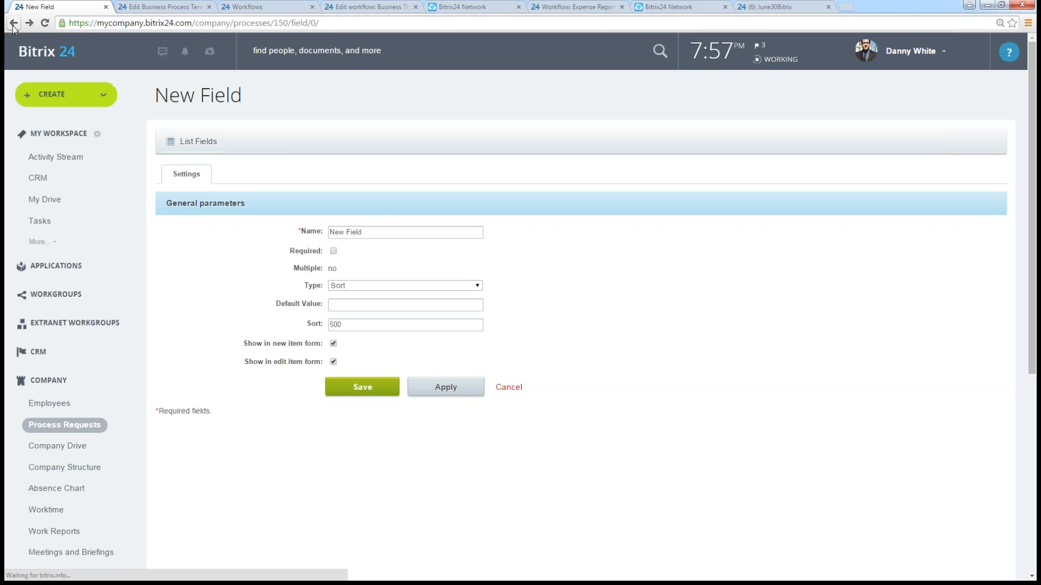
{"action": "left_click", "coordinate": [14, 23]}
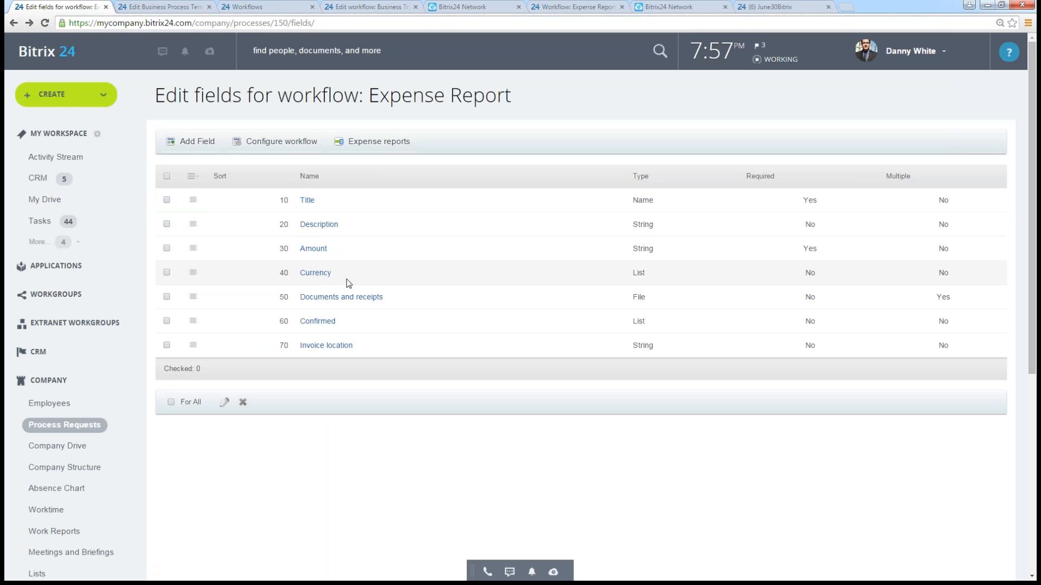
- Open the Currency field for editing, set the default of its list values to USD and apply the change
{"action": "left_click", "coordinate": [193, 273]}
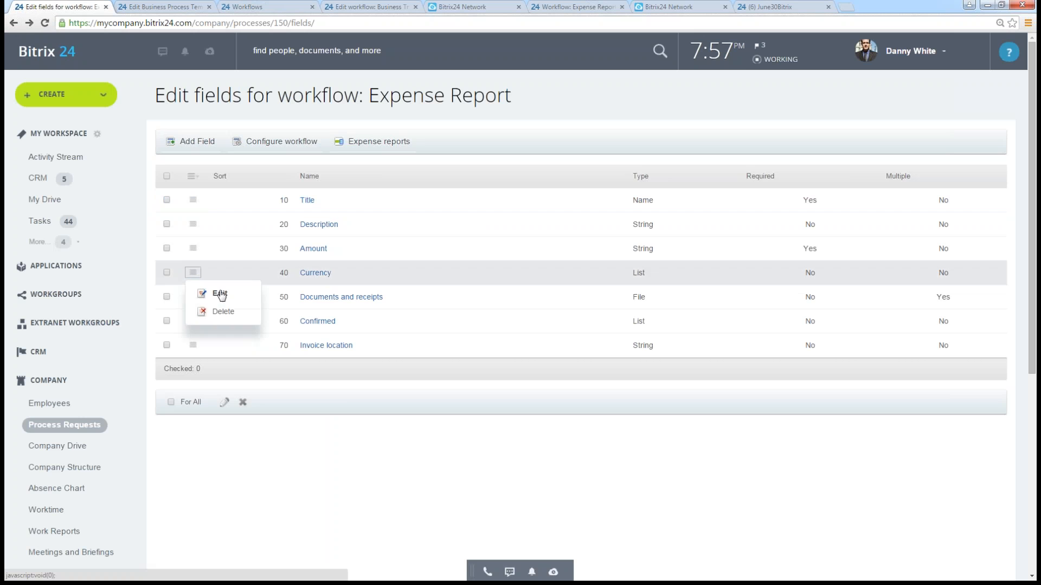
{"action": "left_click", "coordinate": [222, 293]}
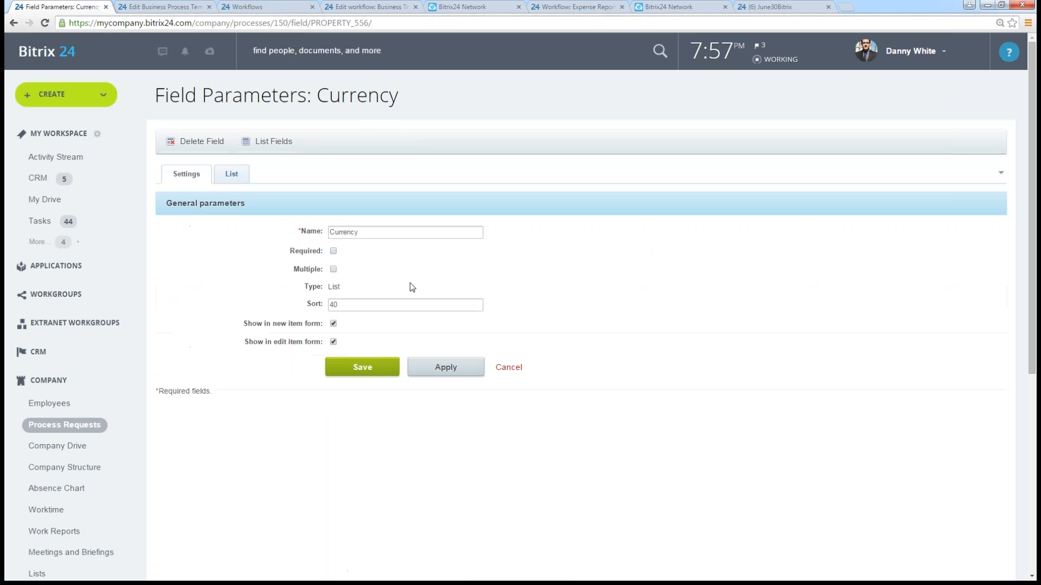
{"action": "left_click", "coordinate": [227, 179]}
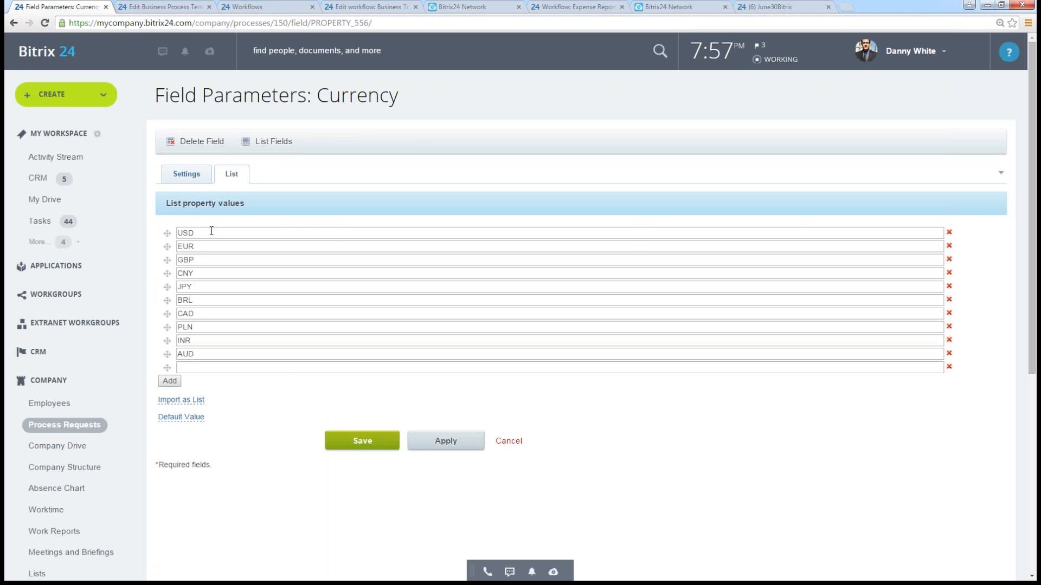
{"action": "left_click", "coordinate": [181, 417]}
{"action": "left_click", "coordinate": [187, 436]}
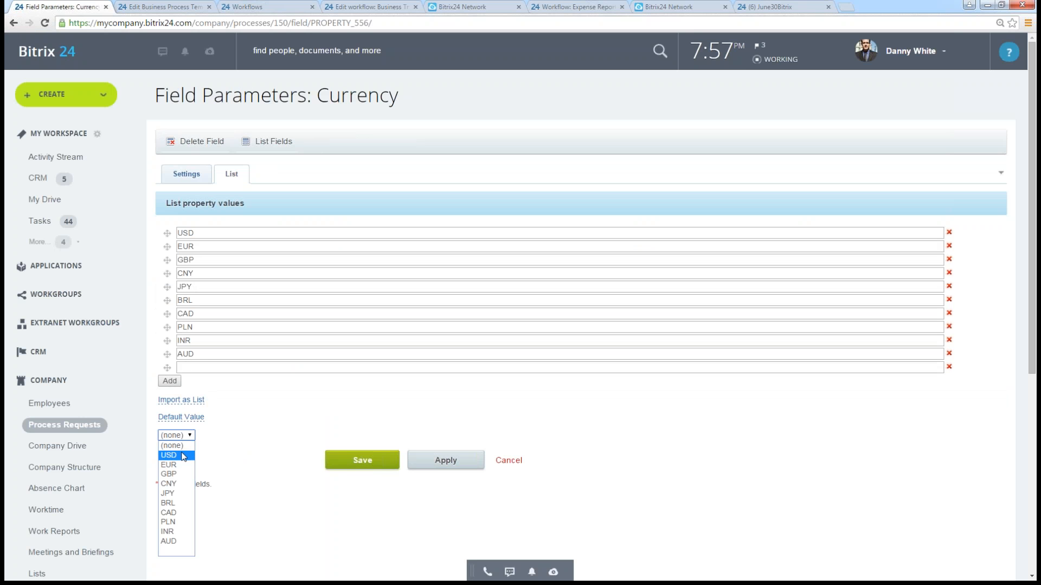
{"action": "left_click", "coordinate": [171, 456]}
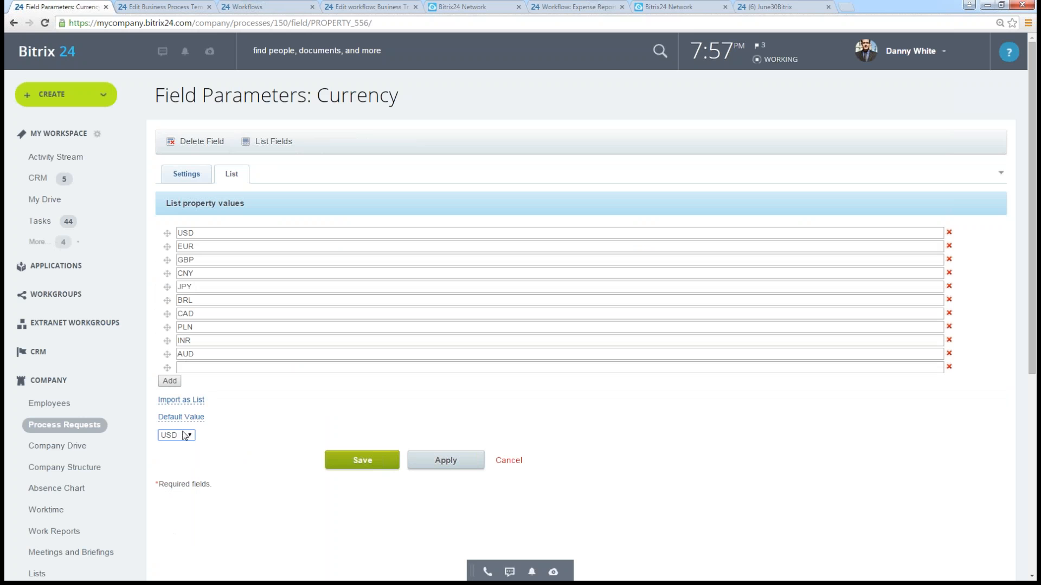
{"action": "left_click", "coordinate": [444, 468]}
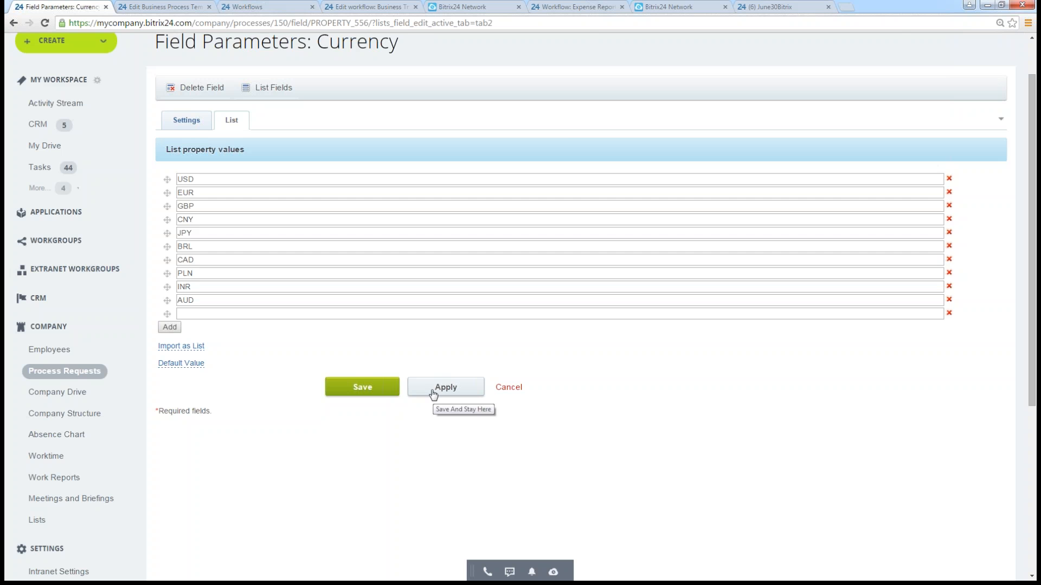
{"action": "left_click", "coordinate": [433, 395]}
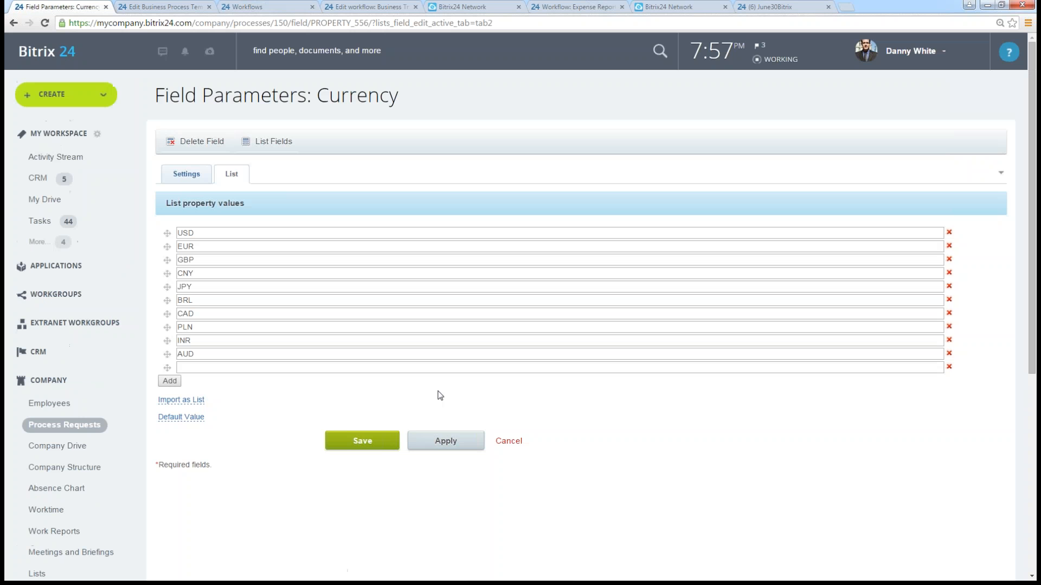
- Look over the Currency field's list values and general parameters, and return to the workflow's list of fields
{"action": "scroll", "coordinate": [203, 184], "scroll_direction": "down", "scroll_amount": 2}
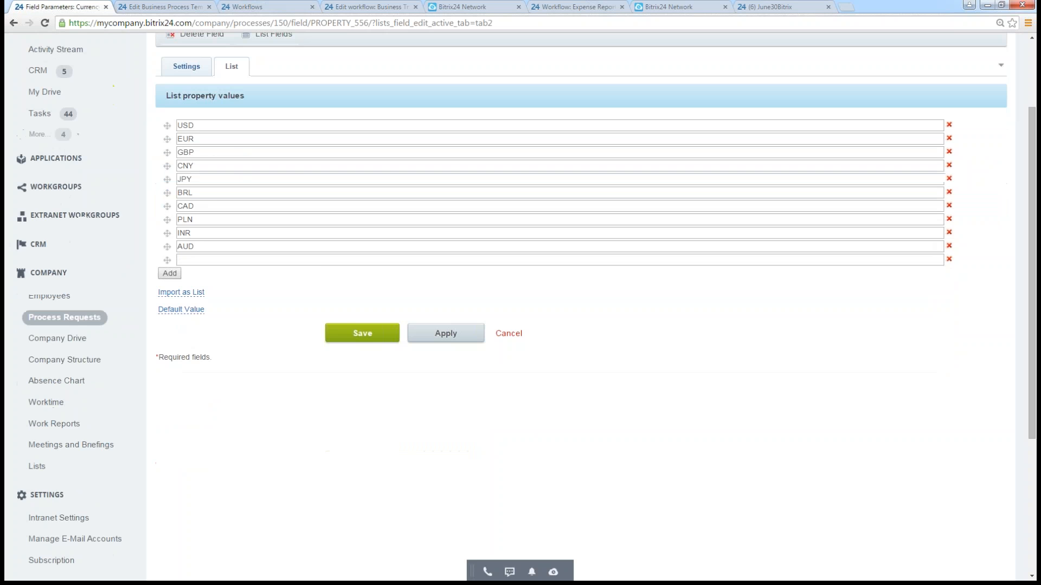
{"action": "scroll", "coordinate": [184, 133], "scroll_direction": "up", "scroll_amount": 1}
{"action": "left_click", "coordinate": [183, 121]}
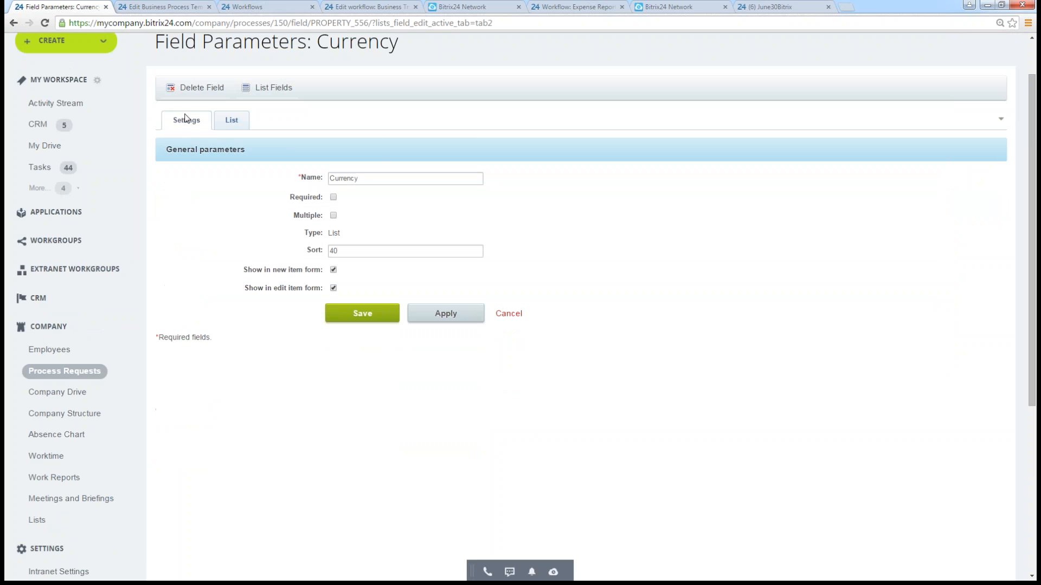
{"action": "left_click", "coordinate": [271, 90]}
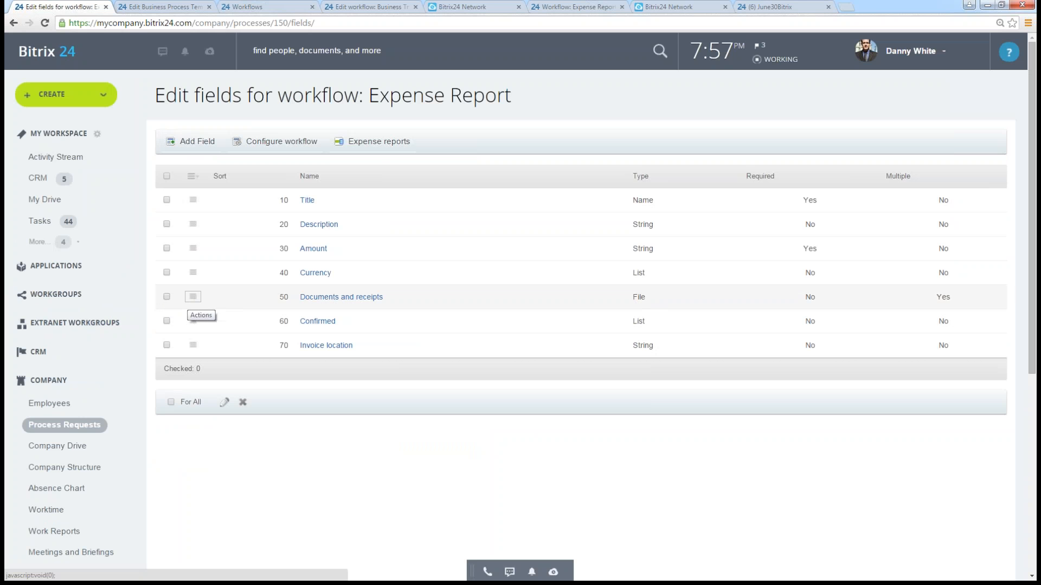
- Examine the parameters of the Documents and receipts field, and go back to the workflow's list of fields
{"action": "left_click", "coordinate": [193, 297]}
{"action": "left_click", "coordinate": [218, 319]}
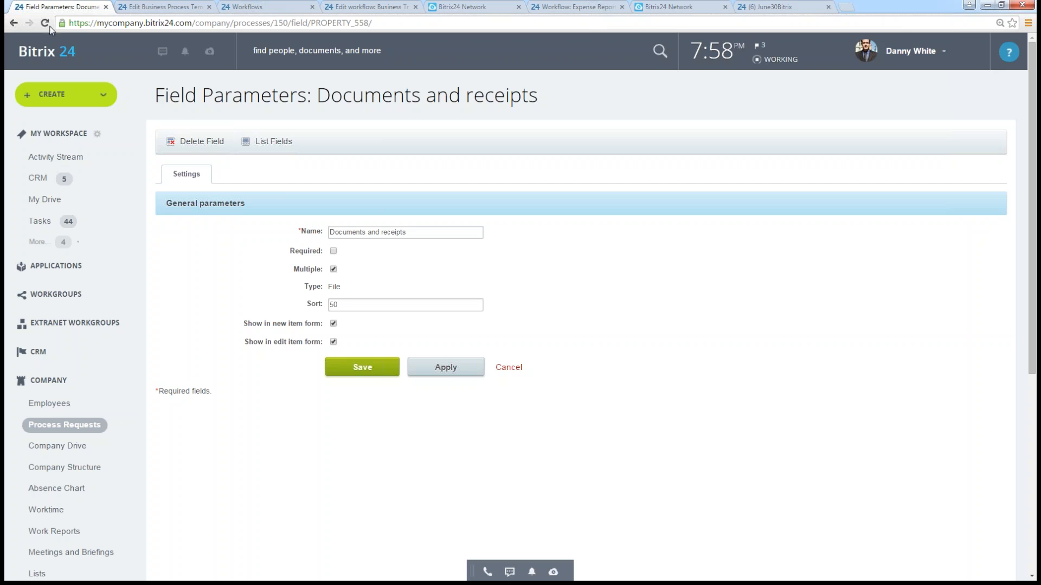
{"action": "left_click", "coordinate": [13, 23]}
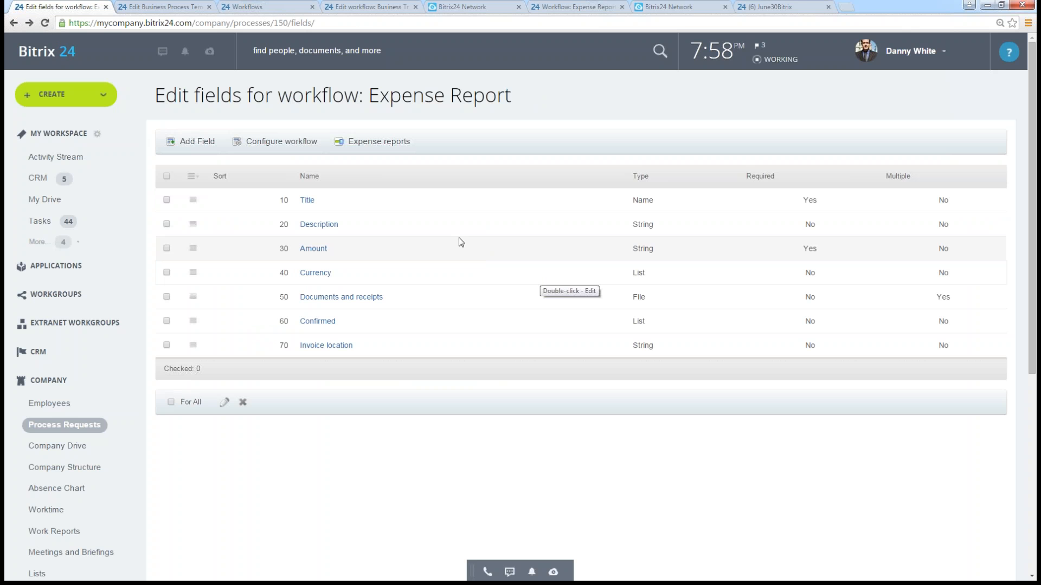
- Leave the Expense Report field pages and go back through the browsing history to the Workflows page
{"action": "left_click", "coordinate": [13, 23]}
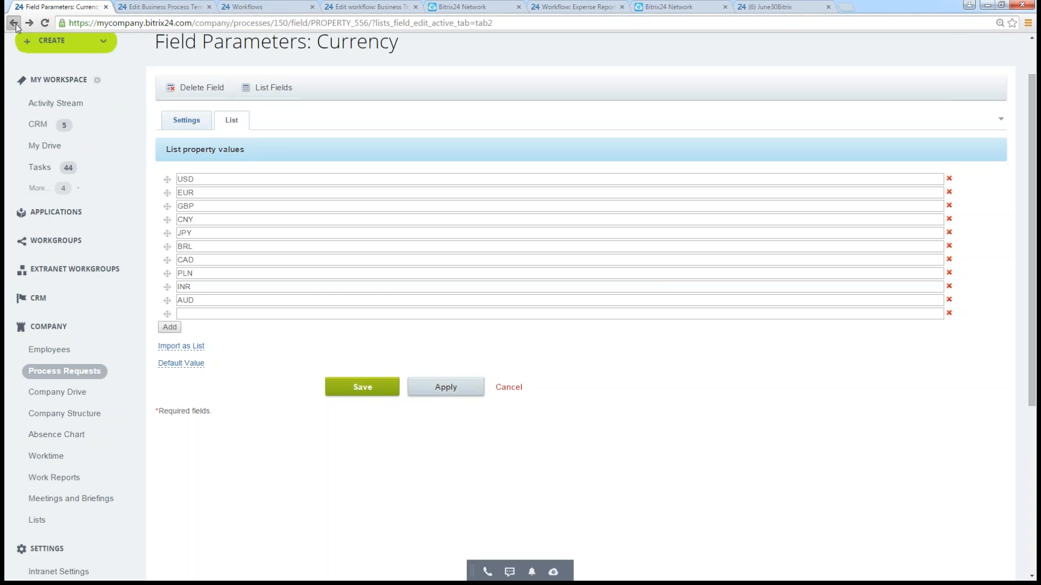
{"action": "right_click", "coordinate": [14, 23]}
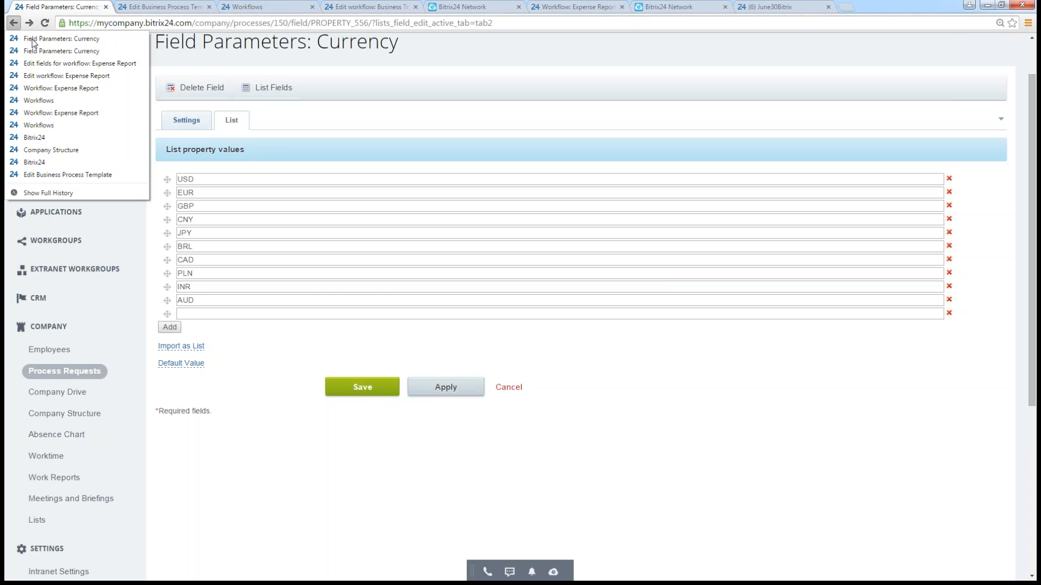
{"action": "left_click", "coordinate": [69, 97]}
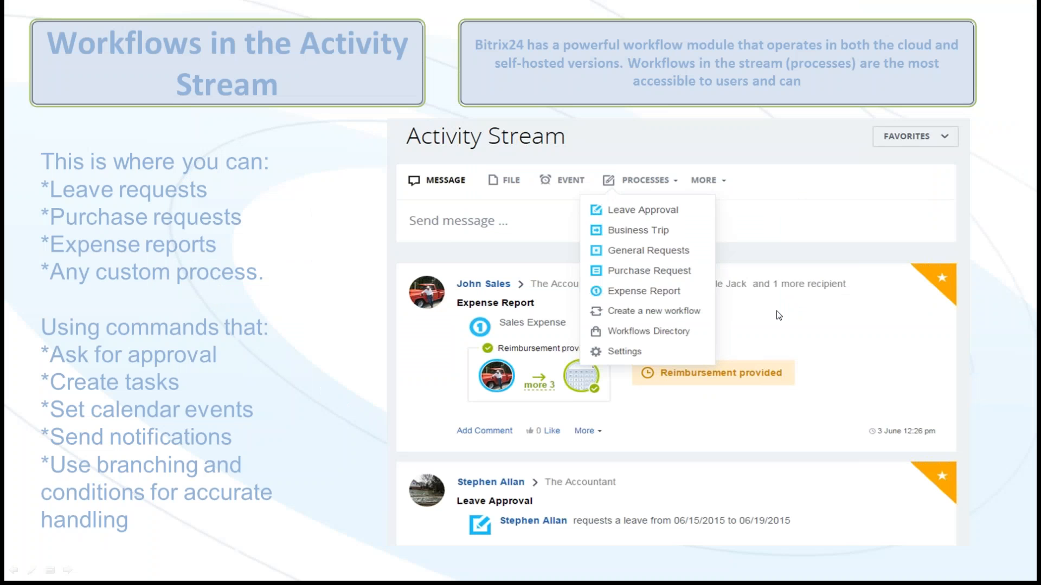
{"action": "key", "text": "Right"}
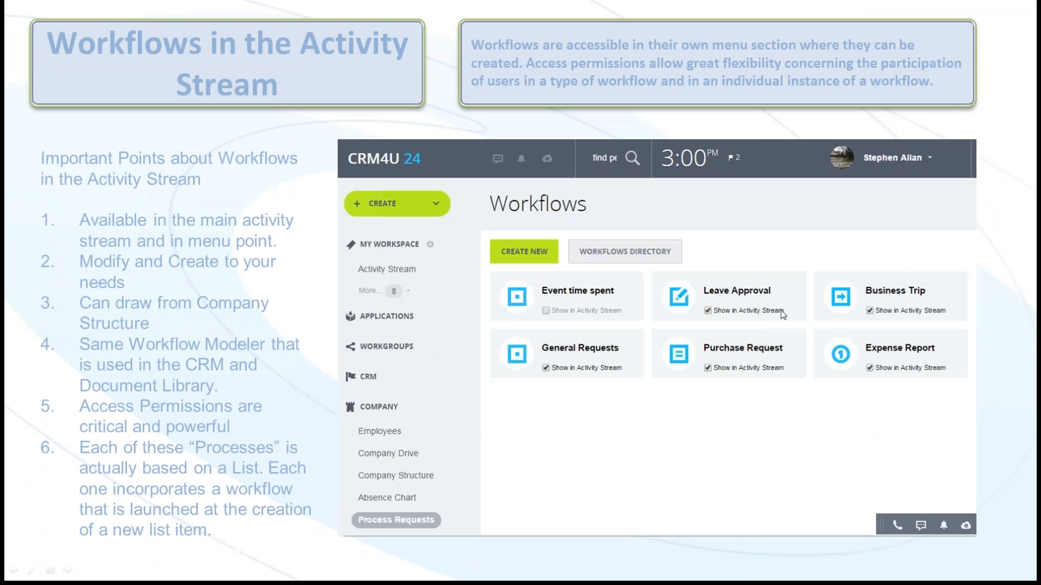
{"action": "key", "text": "Right"}
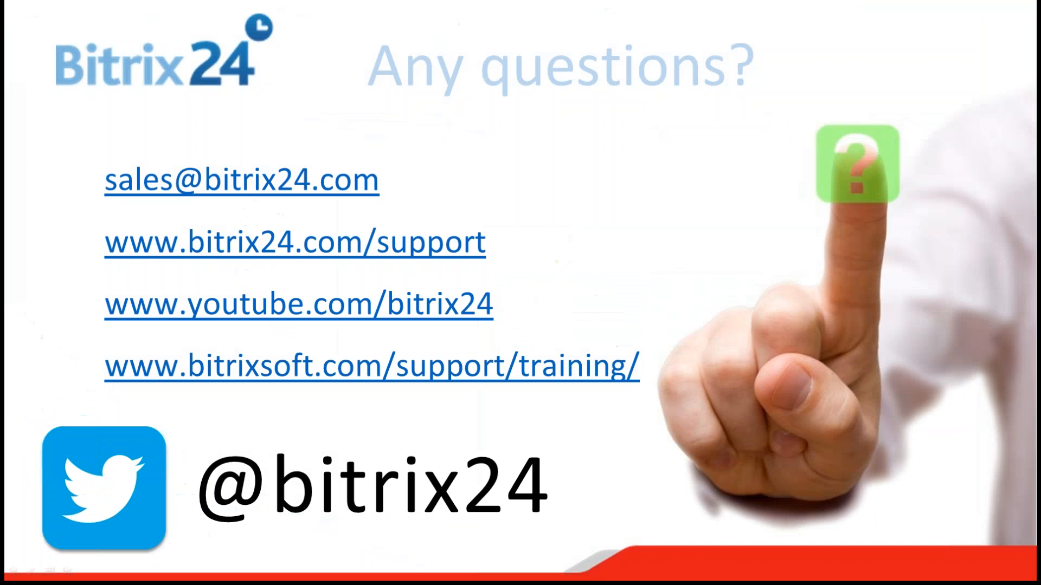